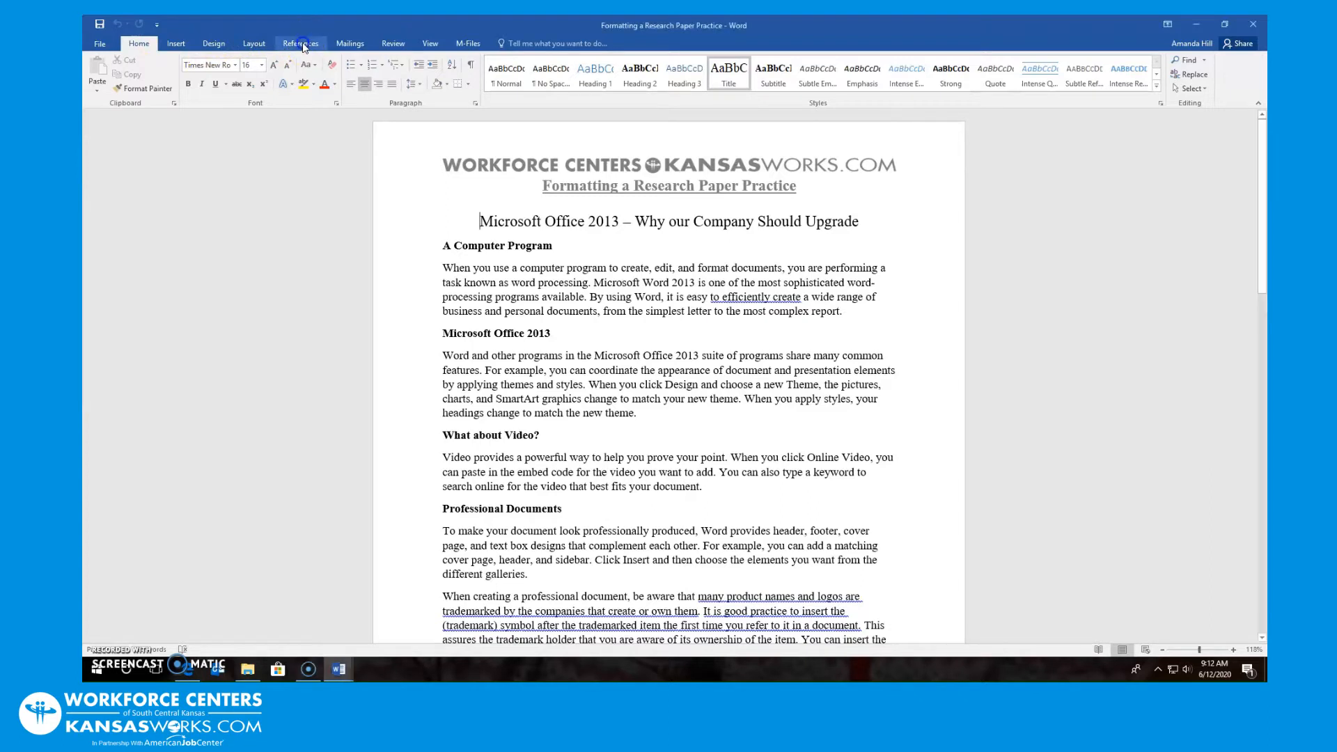
# Show the citation style choices on the References tab, with APA still current
pyautogui.click(304, 45)
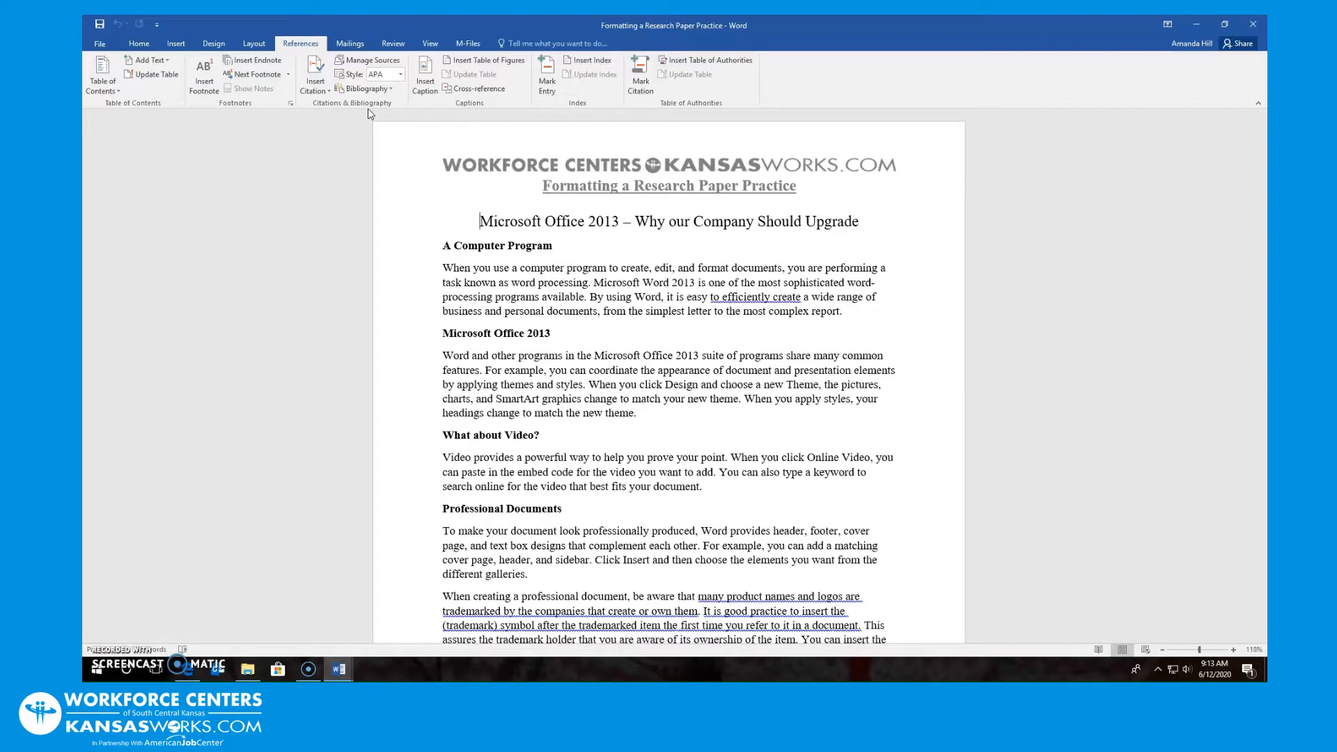
pyautogui.click(390, 91)
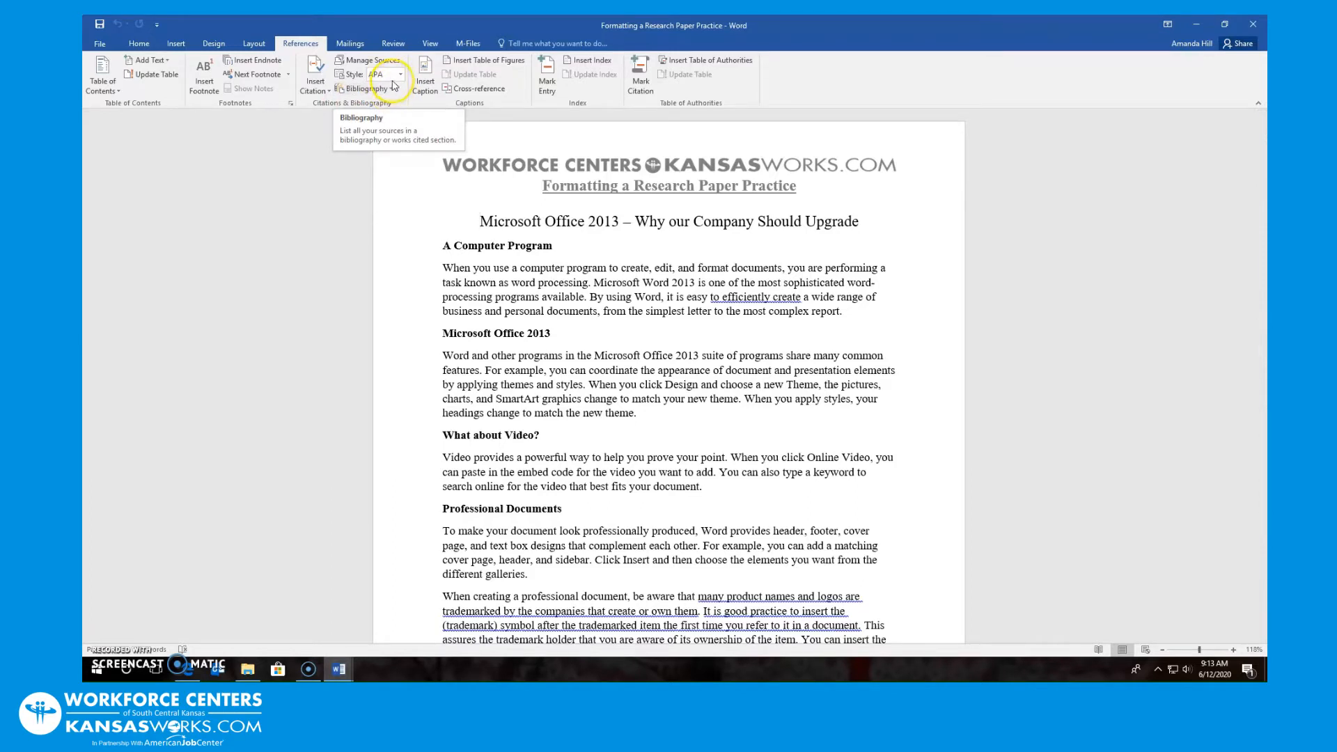
pyautogui.click(398, 75)
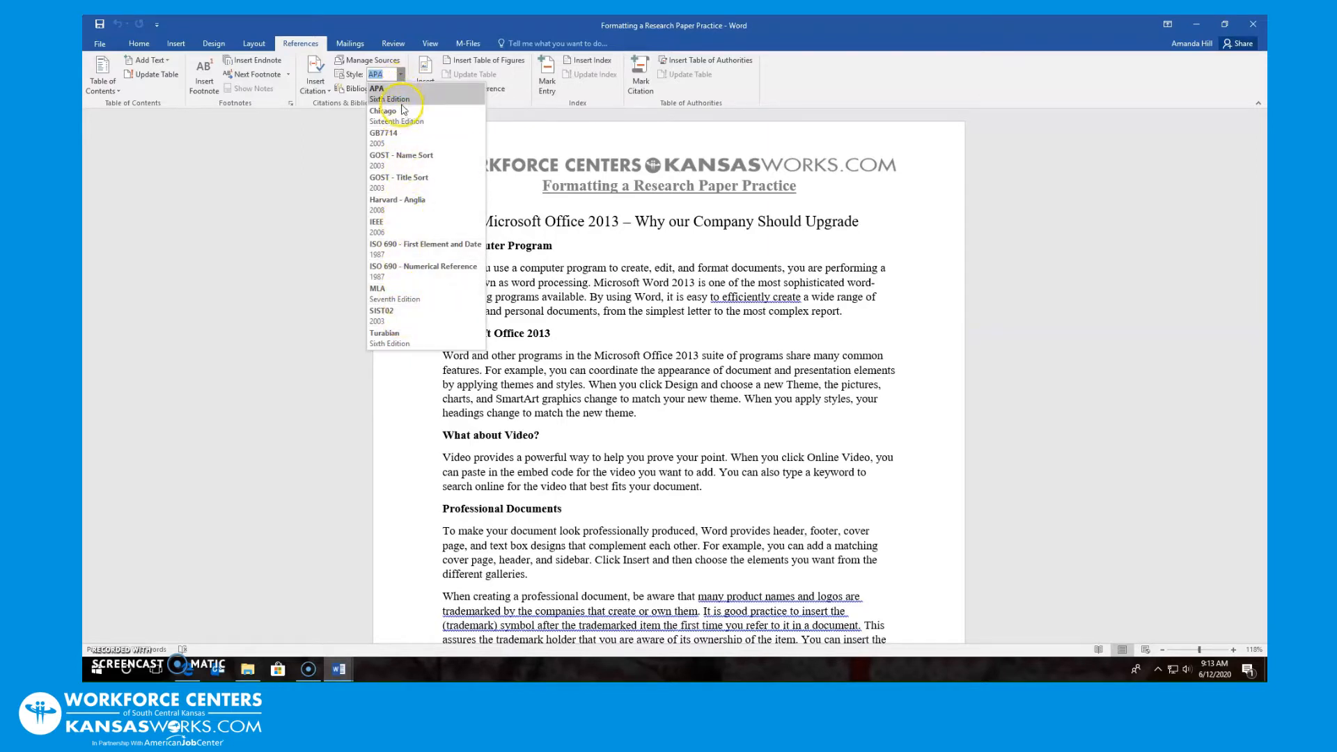
# Switch the citation style to MLA Seventh Edition and bring up the Source Manager
pyautogui.click(399, 302)
pyautogui.click(402, 302)
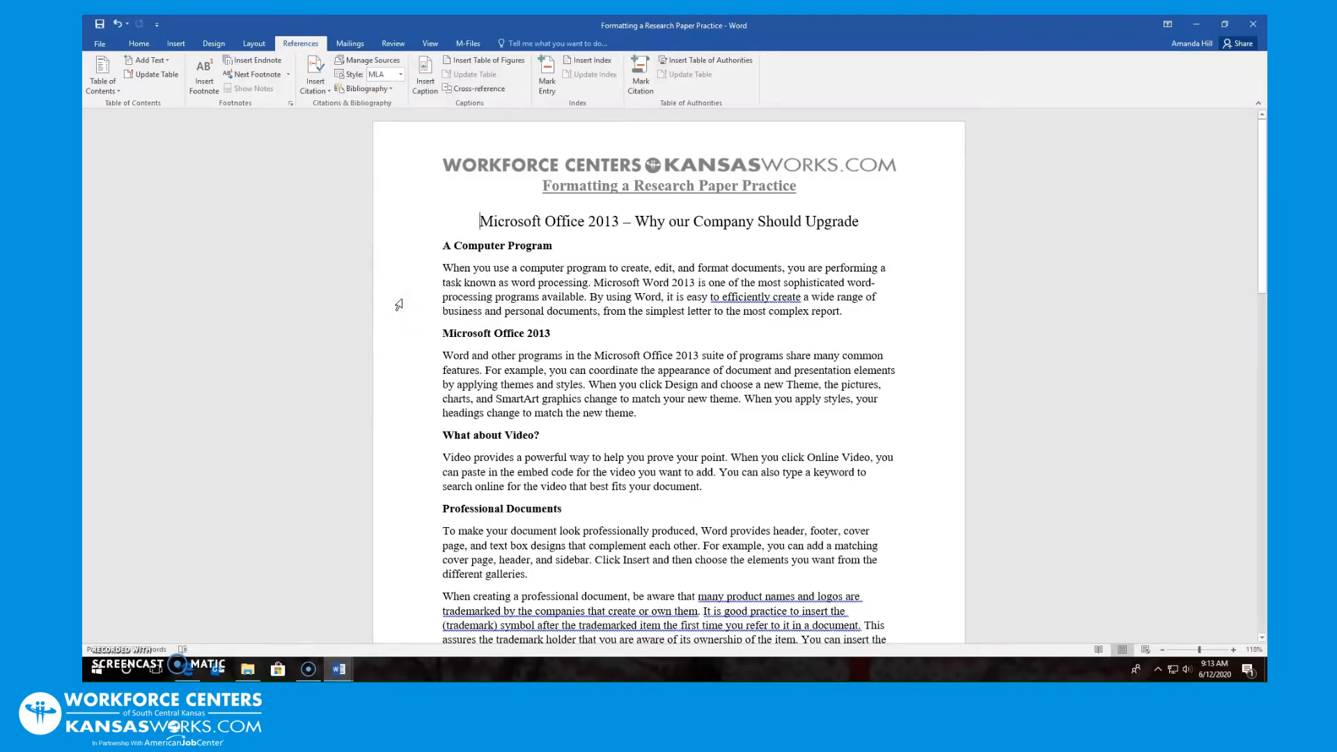
pyautogui.click(364, 61)
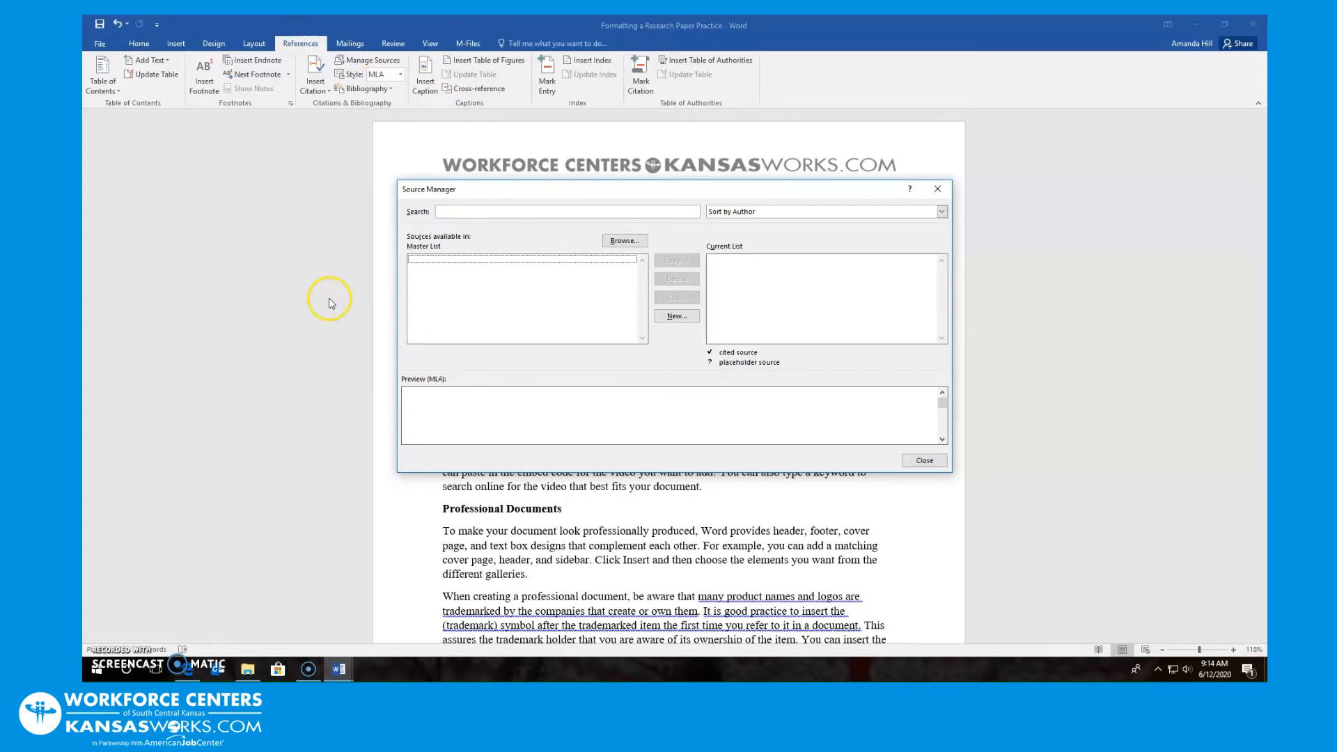
# Create a new source of type Book and enter the author's name
pyautogui.click(674, 315)
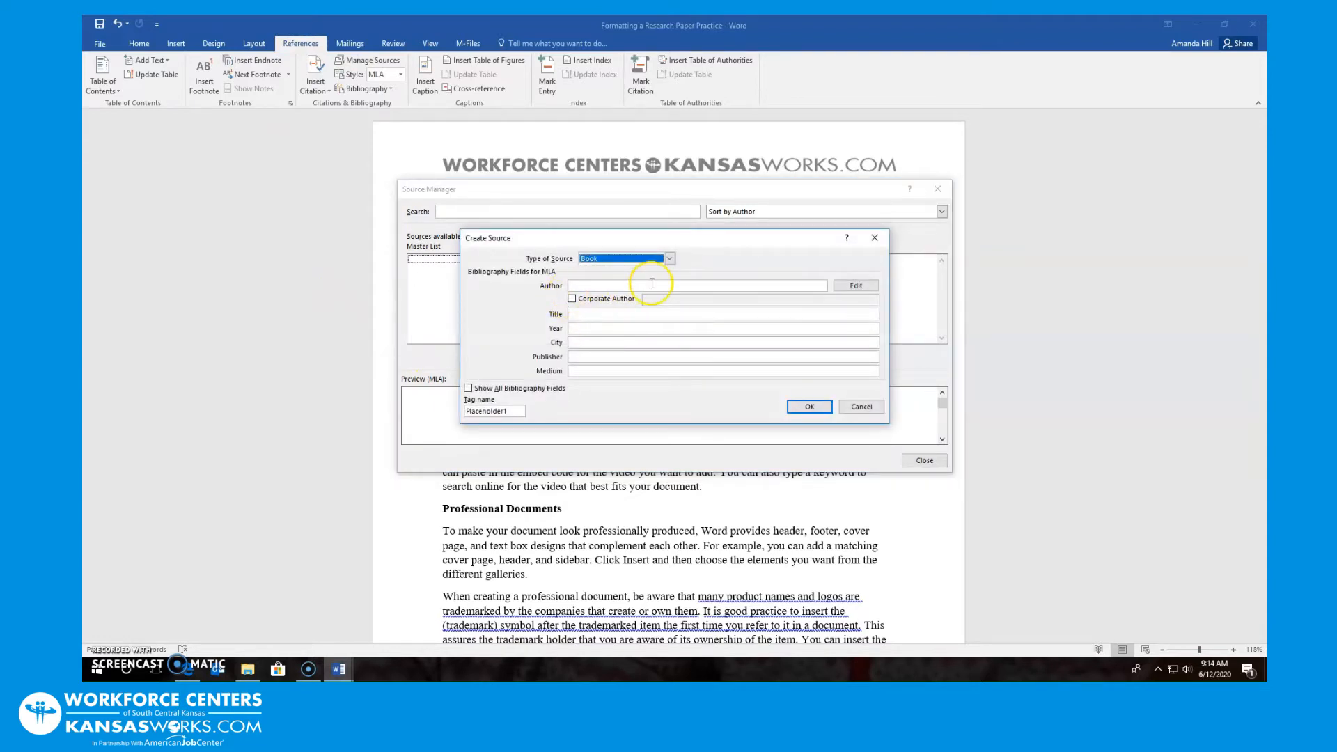
pyautogui.click(670, 259)
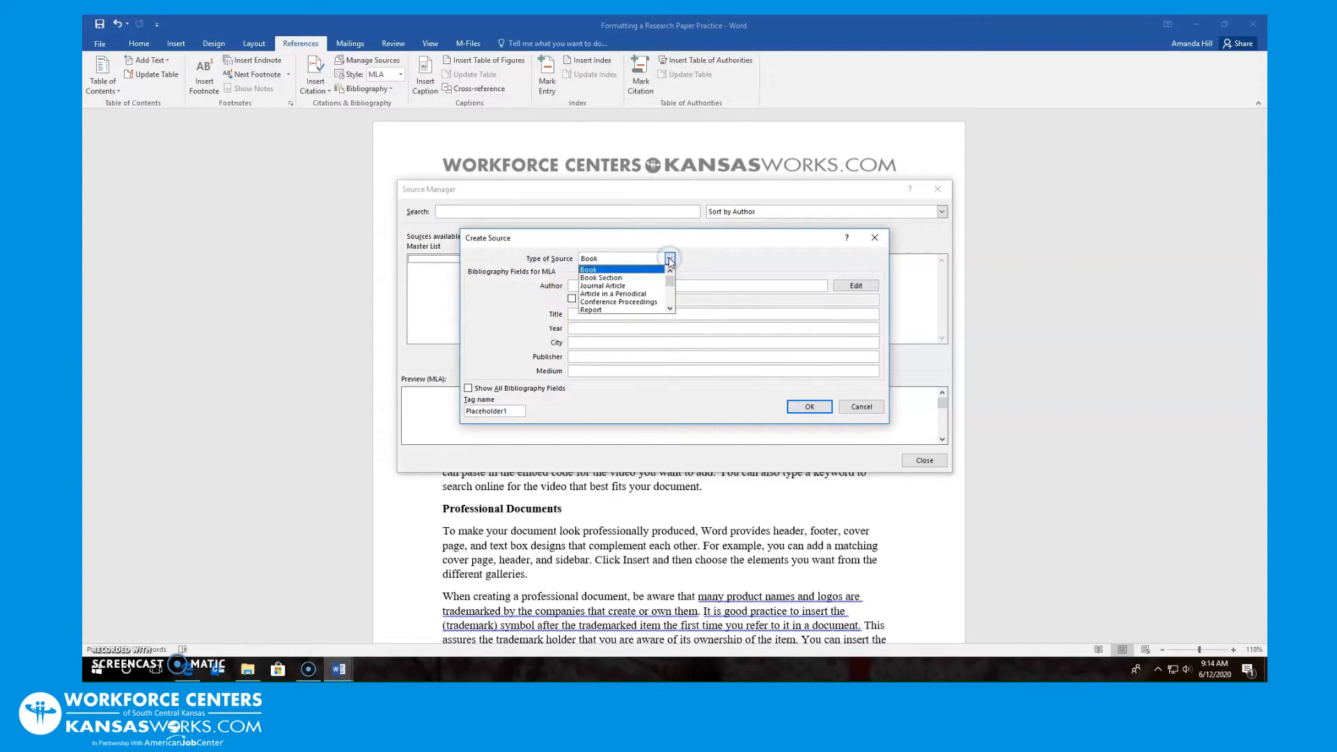
pyautogui.click(652, 285)
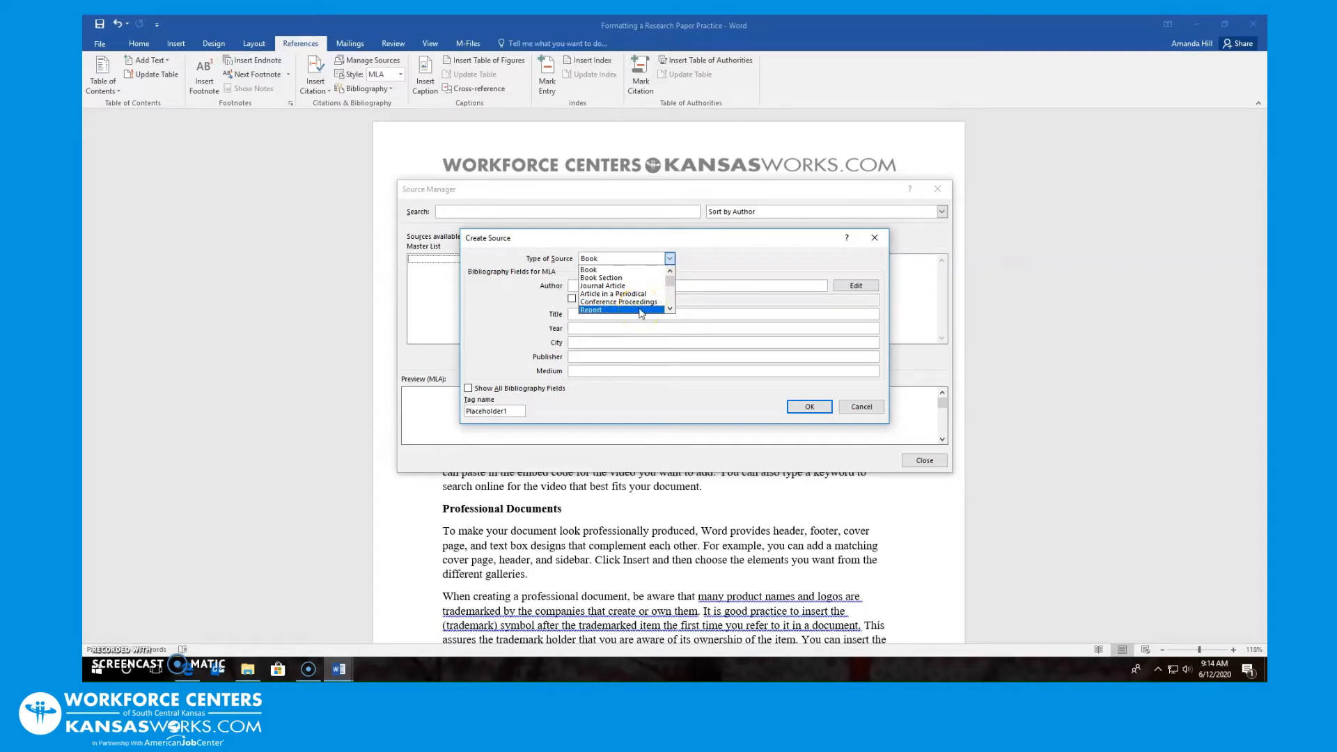
pyautogui.click(631, 269)
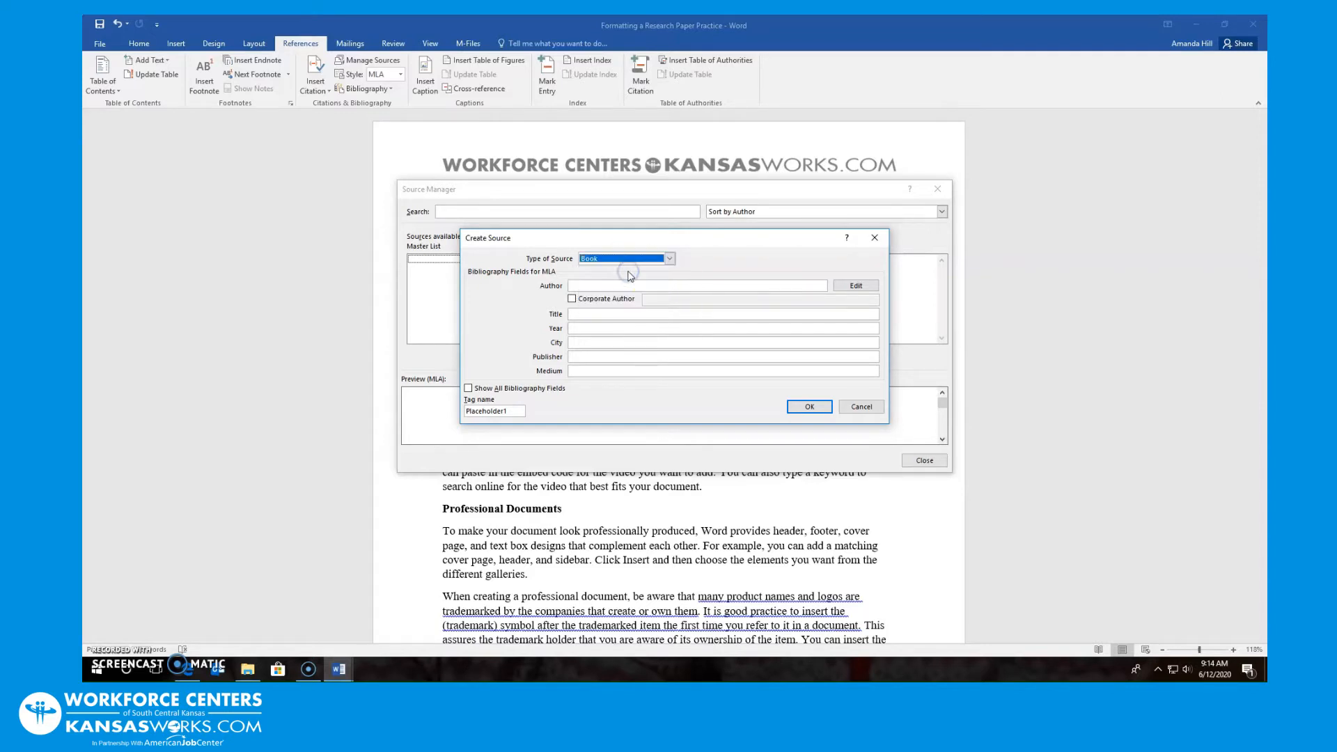
pyautogui.click(598, 284)
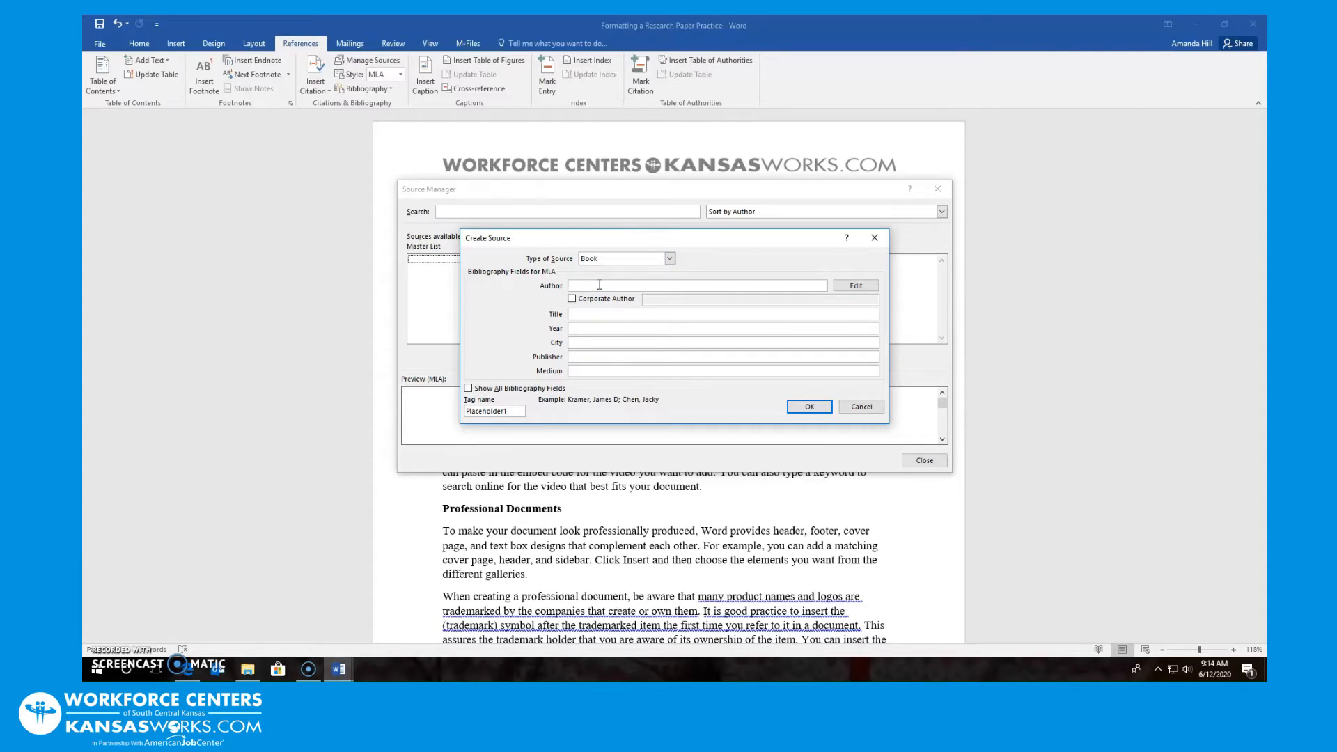
# Fill in title 'Why Upgrade Microsoft', year 2015, publisher ABC Publishing, and save the source
pyautogui.click(597, 312)
pyautogui.write('Why Upgrade Microsof')
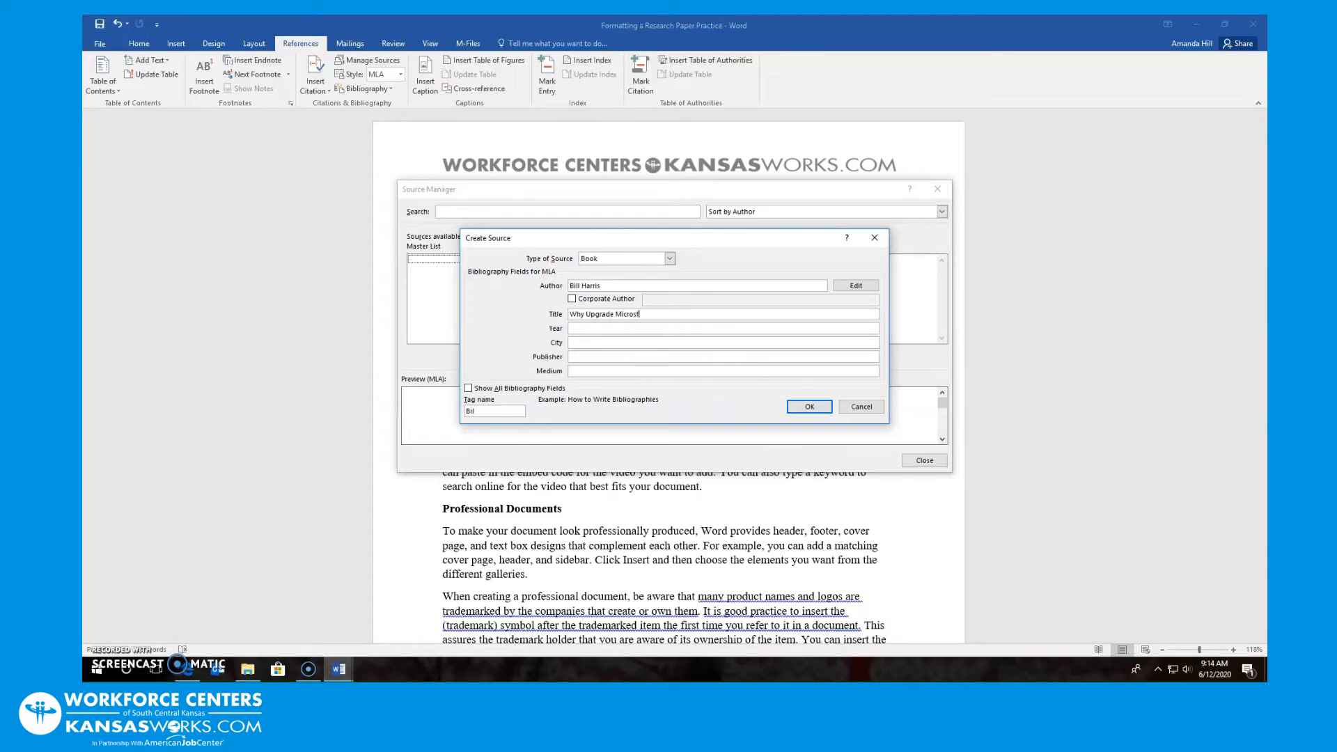
pyautogui.write('t')
pyautogui.press('BackSpace')
pyautogui.press('BackSpace')
pyautogui.write('of')
pyautogui.click(600, 327)
pyautogui.click(596, 343)
pyautogui.click(595, 357)
pyautogui.write('AbC Publishing')
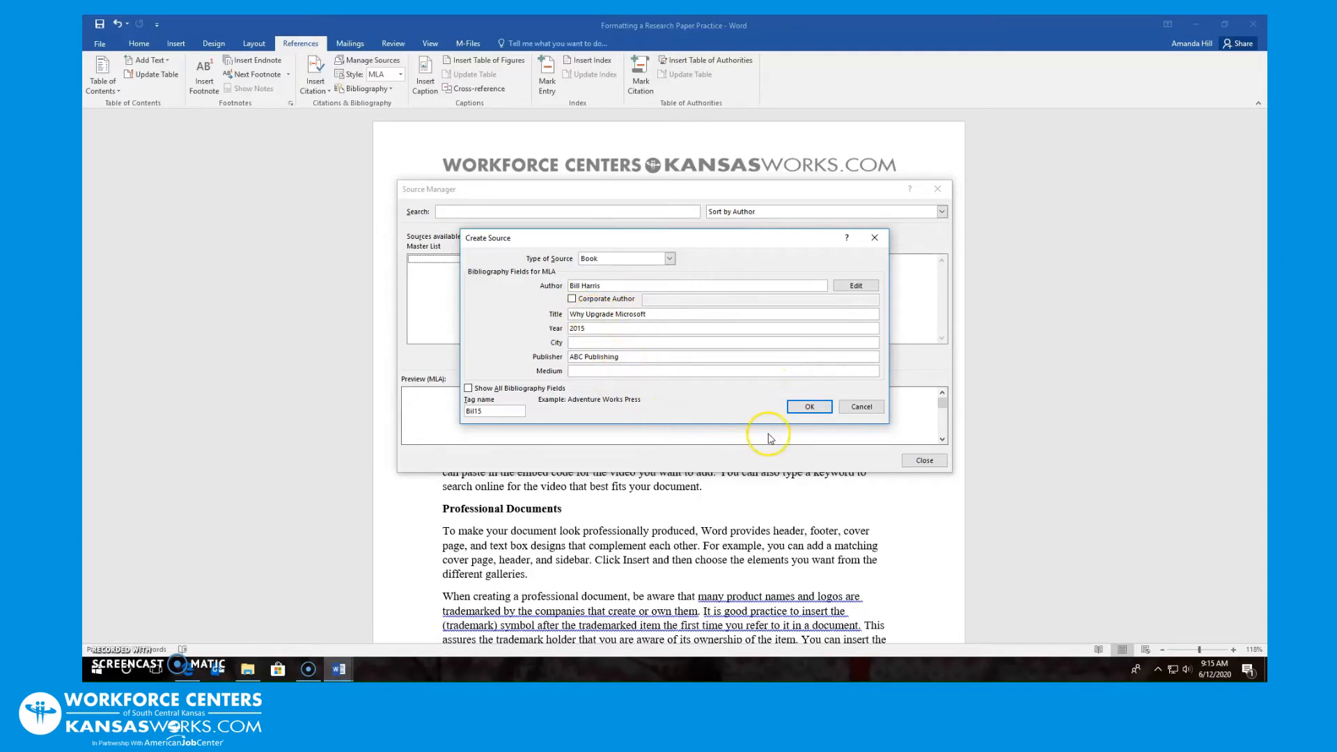
pyautogui.click(808, 407)
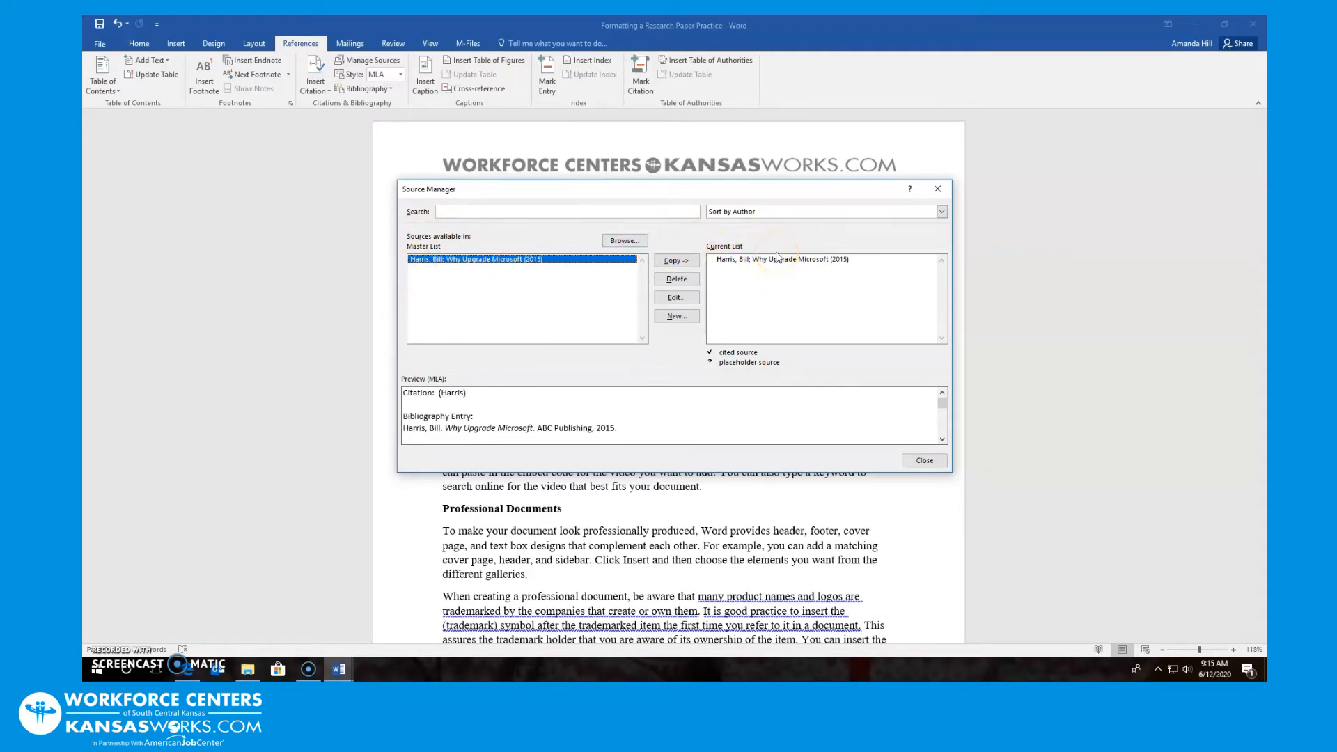
# Check the Why Upgrade Microsoft entry in both source lists, then close Source Manager
pyautogui.click(749, 262)
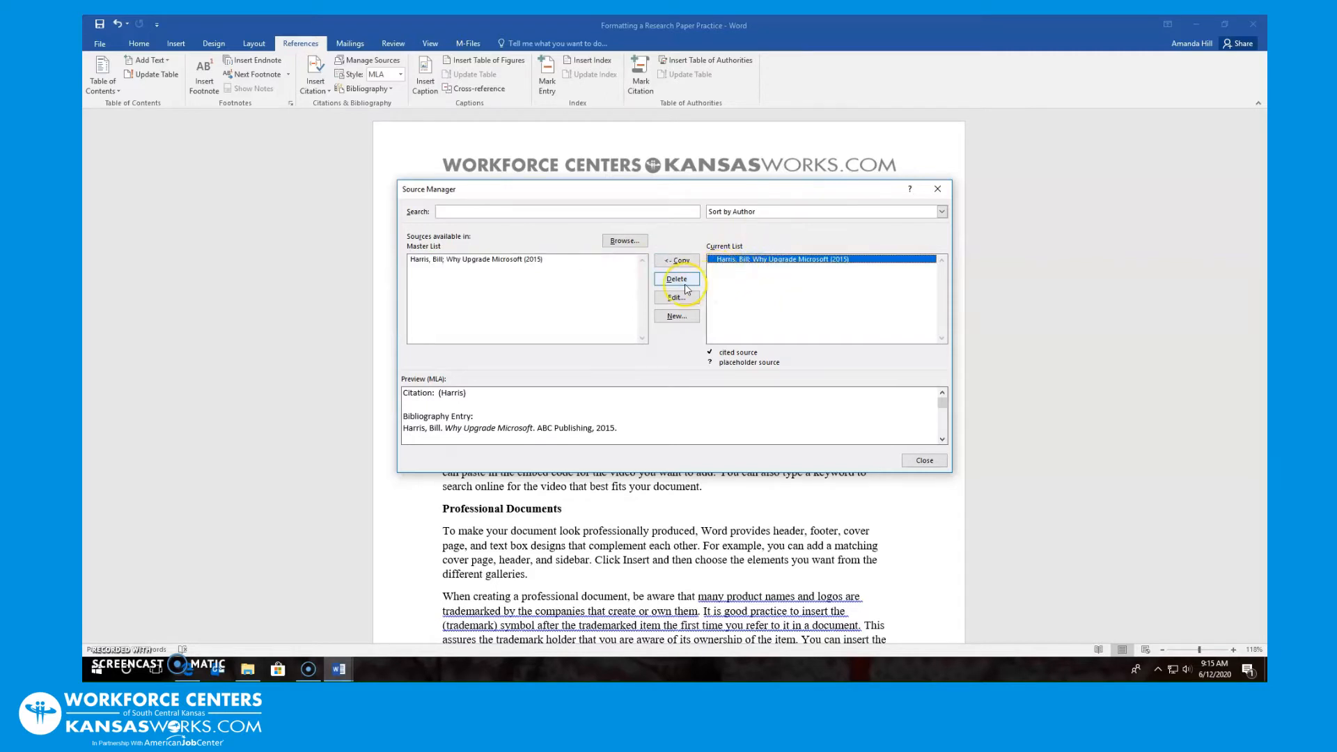
pyautogui.click(564, 260)
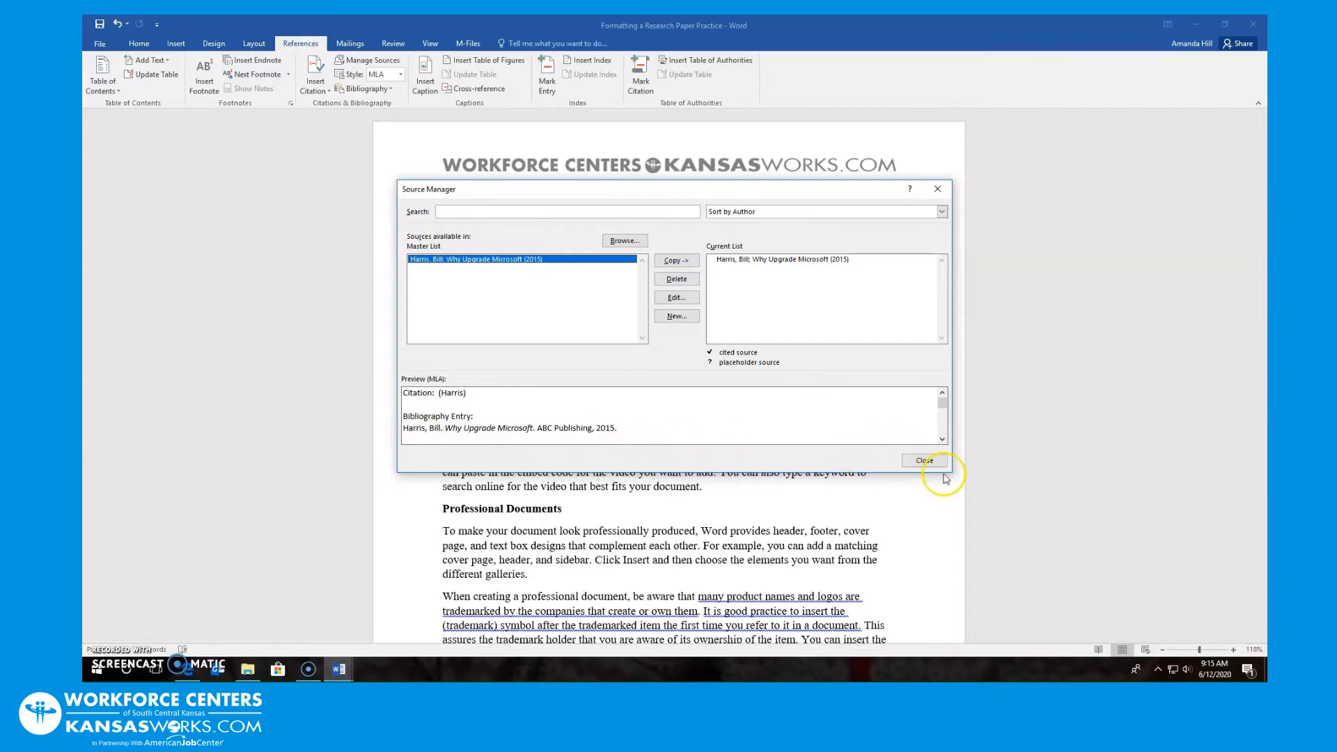
pyautogui.click(925, 461)
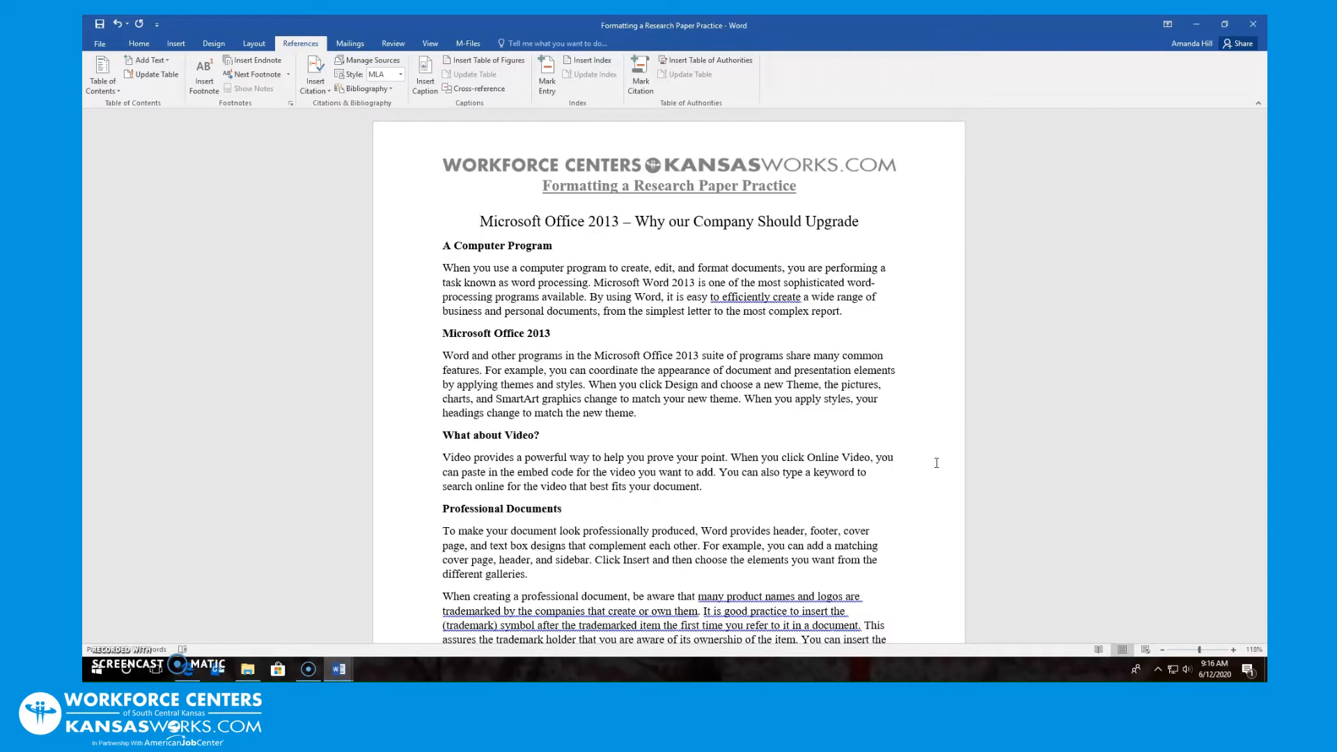
# Insert an MLA in-text citation of the Why Upgrade Microsoft book after 'word processing'
pyautogui.click(928, 449)
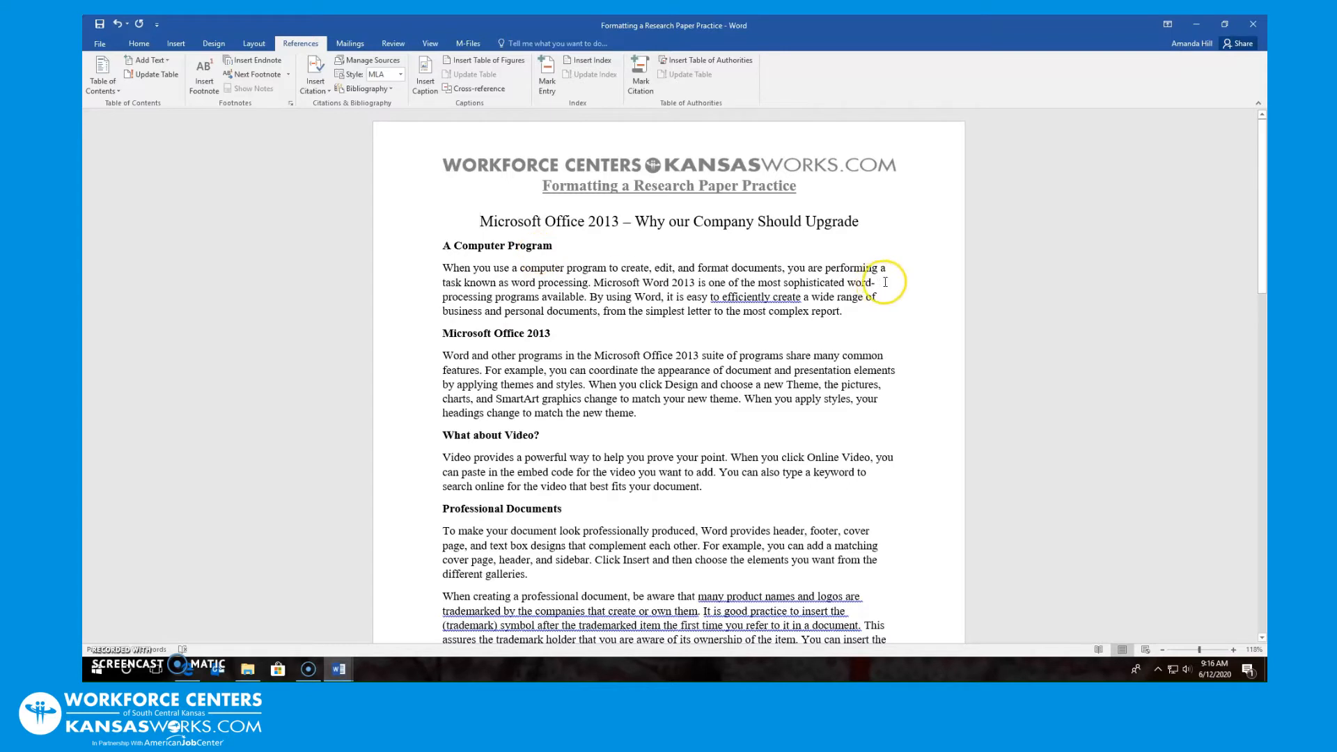
pyautogui.click(589, 283)
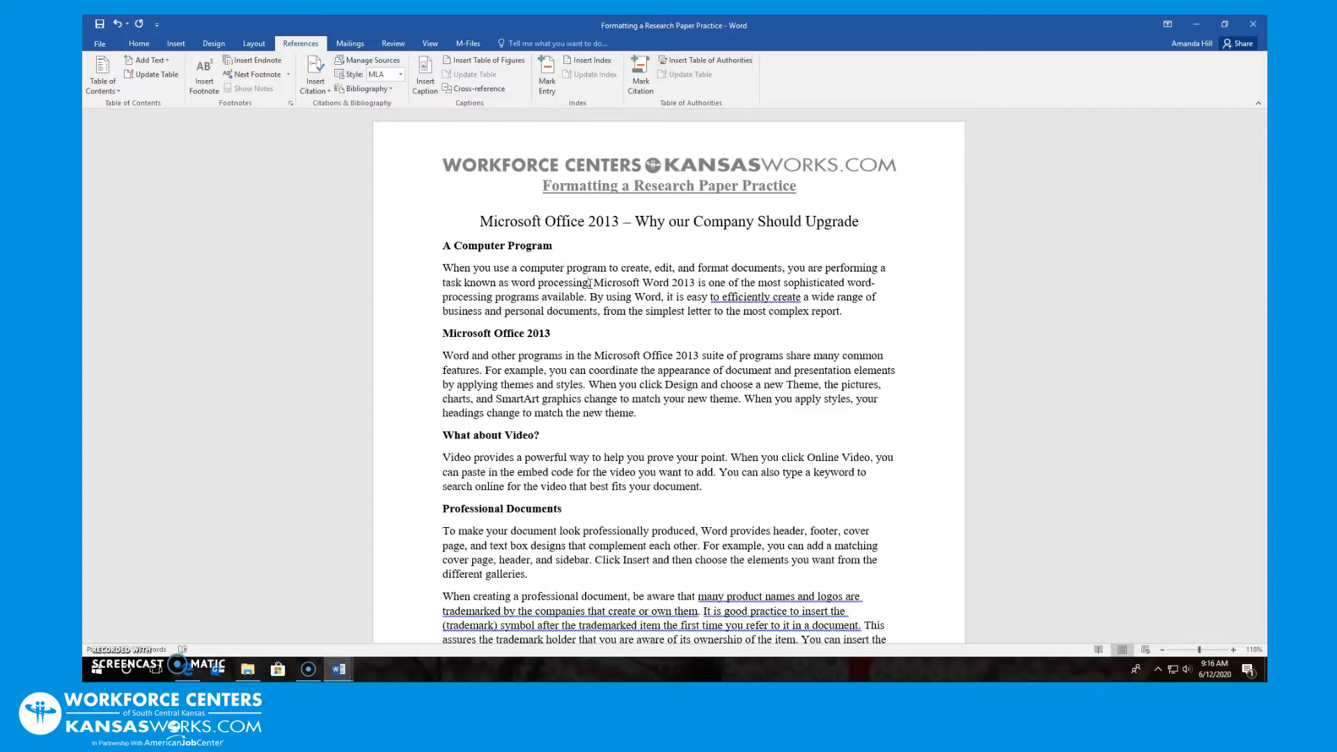
pyautogui.click(328, 91)
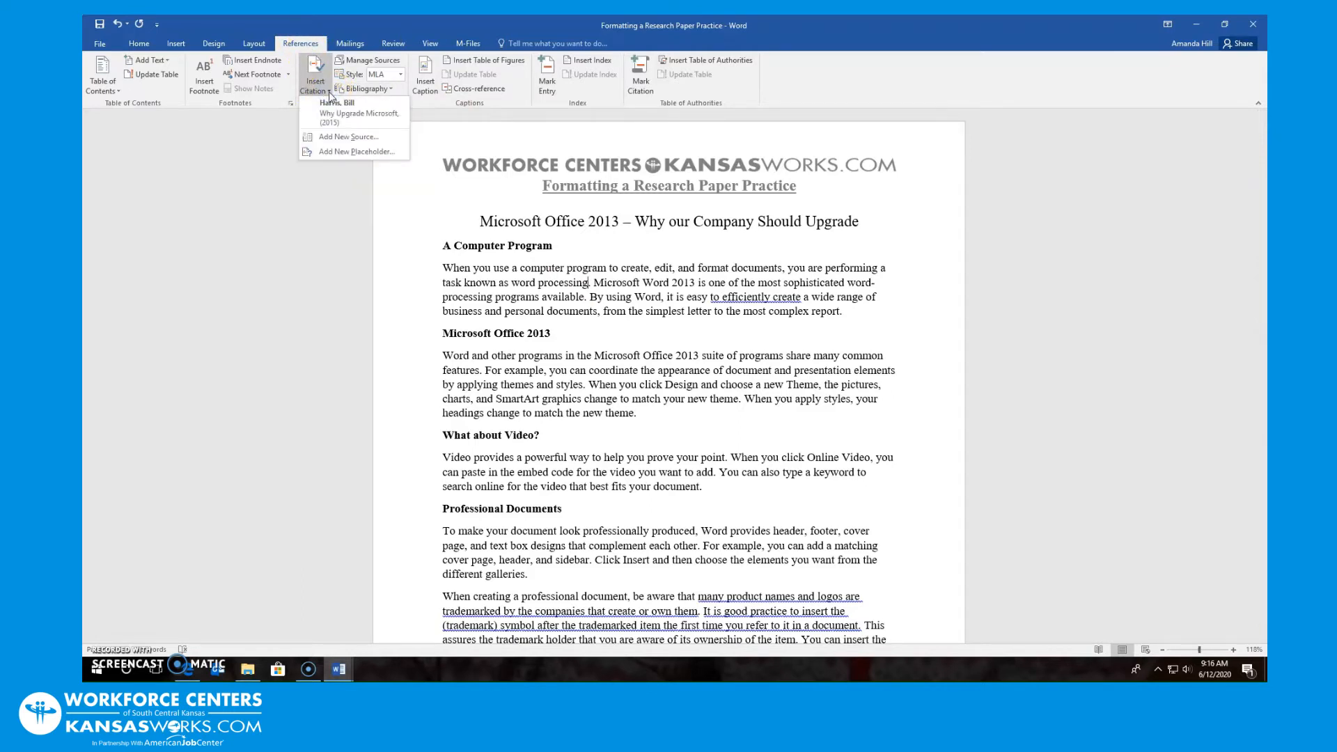
pyautogui.click(380, 114)
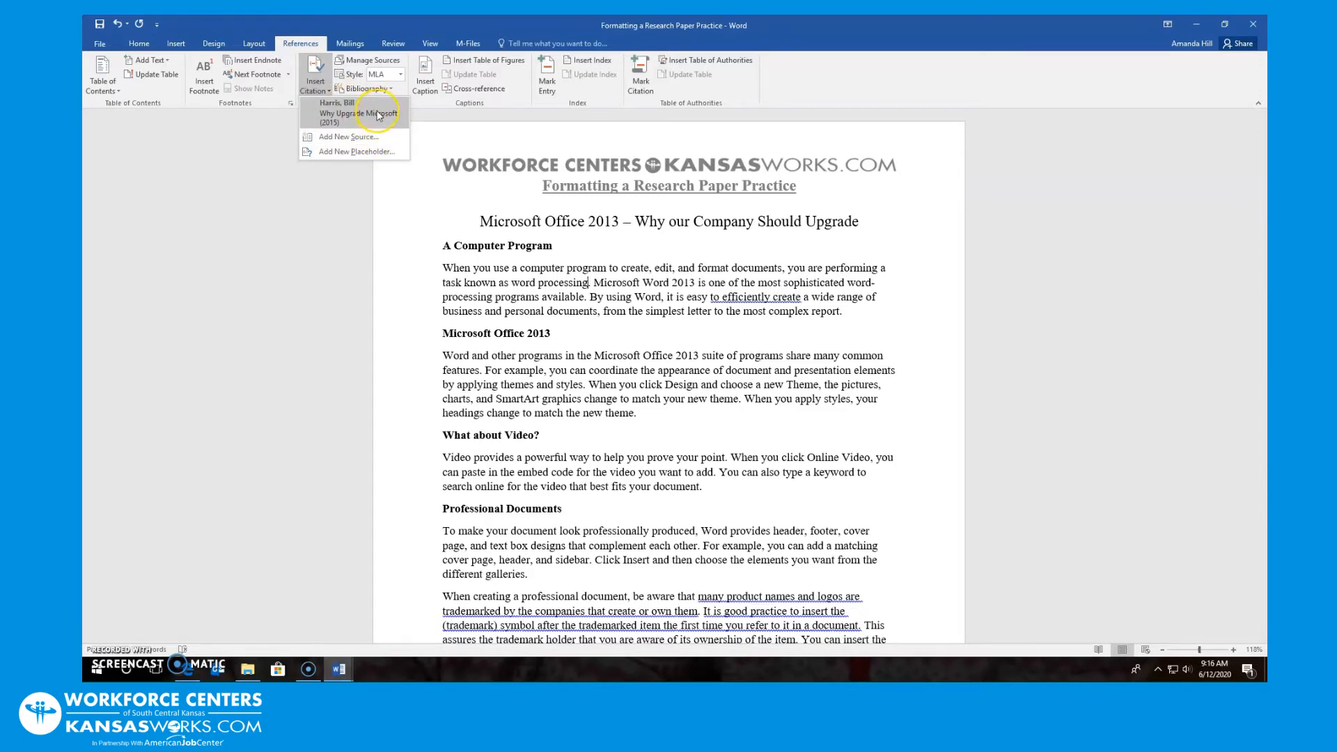
pyautogui.click(380, 115)
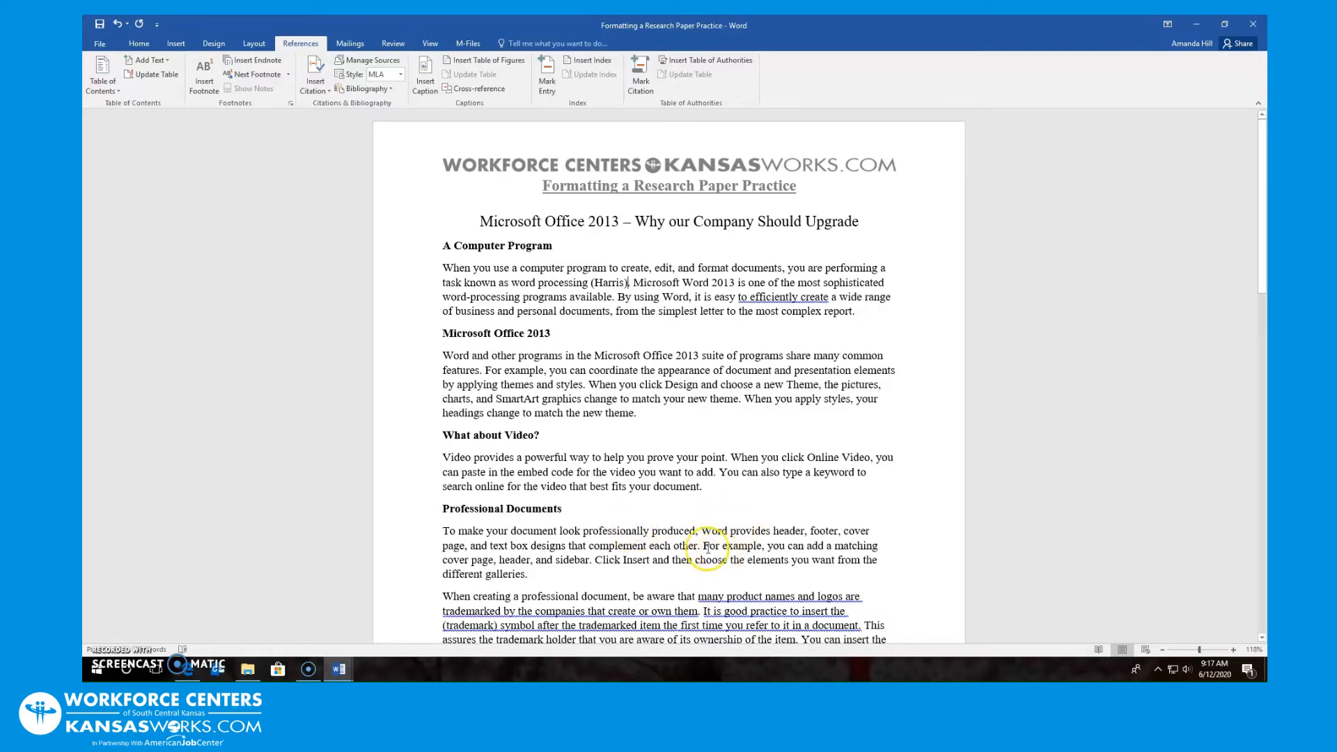
pyautogui.scroll(-12, 592, 523)
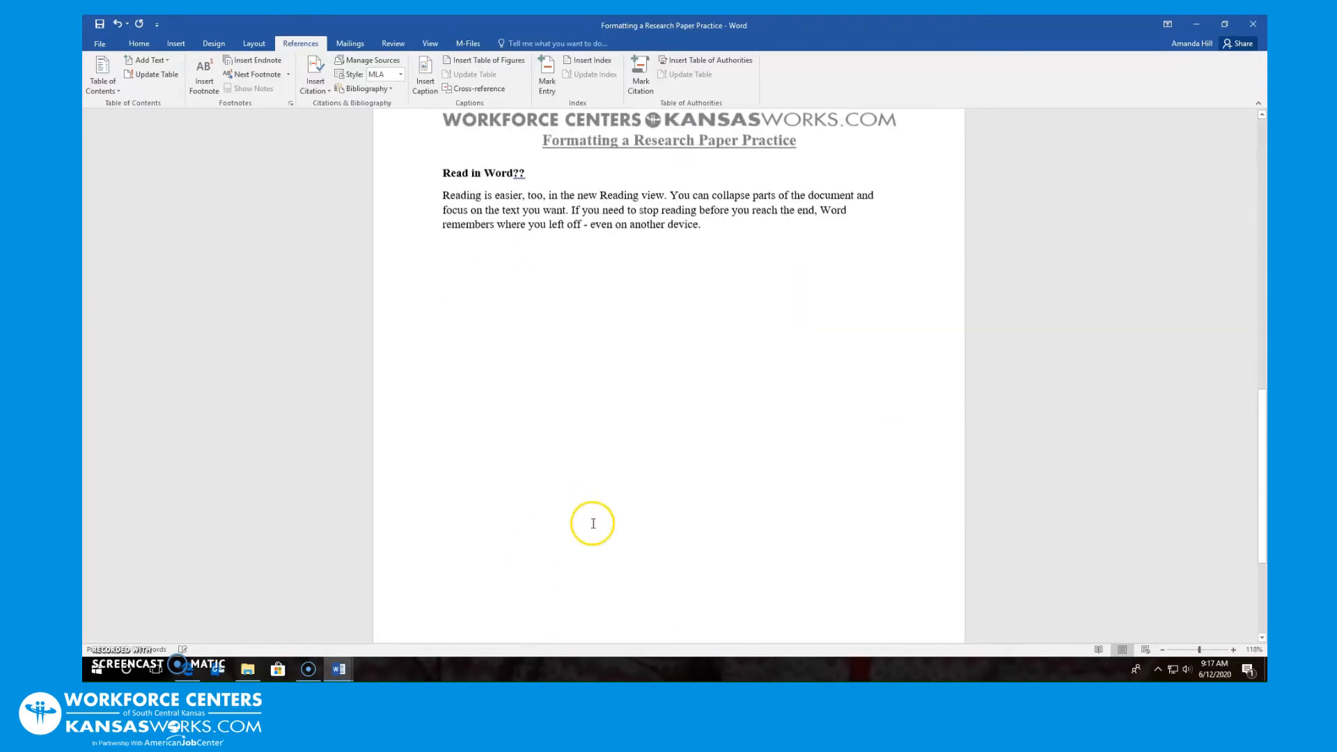
# Insert a page break after the final paragraph ending 'even on another device.'
pyautogui.scroll(-1, 592, 523)
pyautogui.click(705, 216)
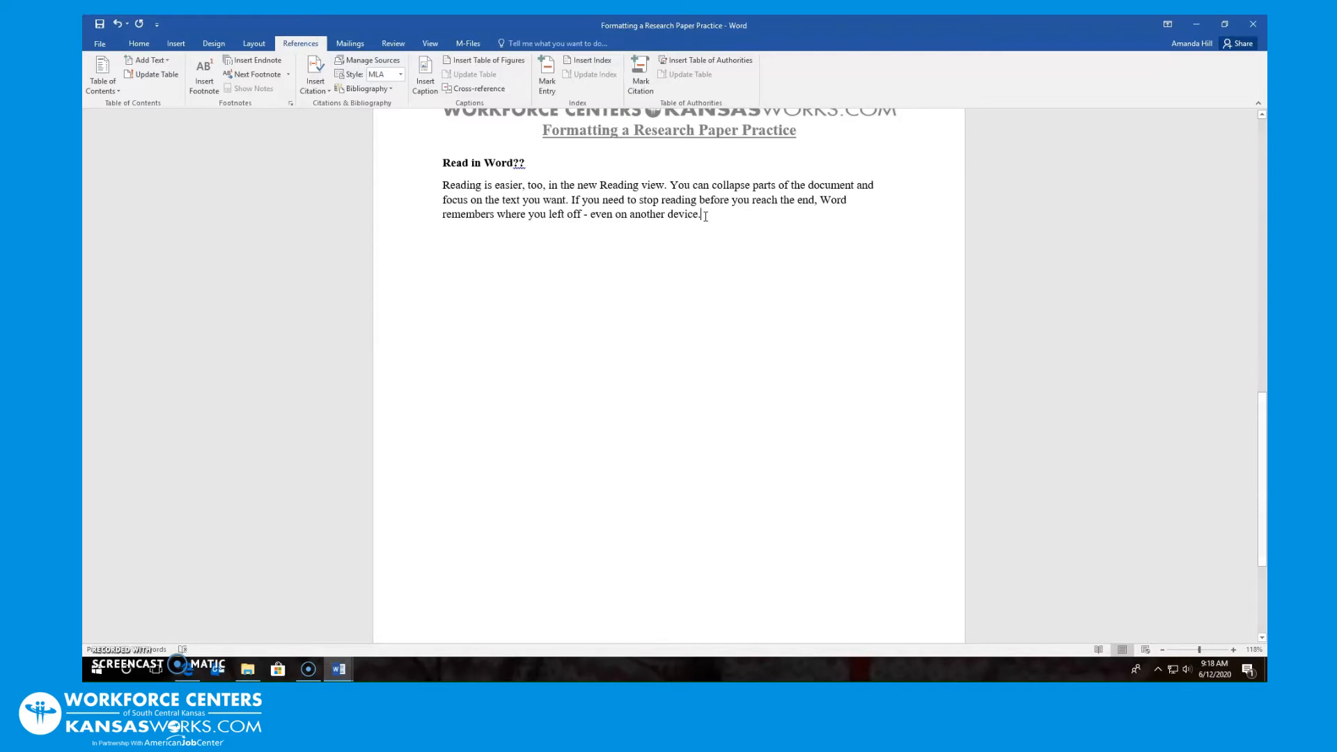
pyautogui.click(170, 44)
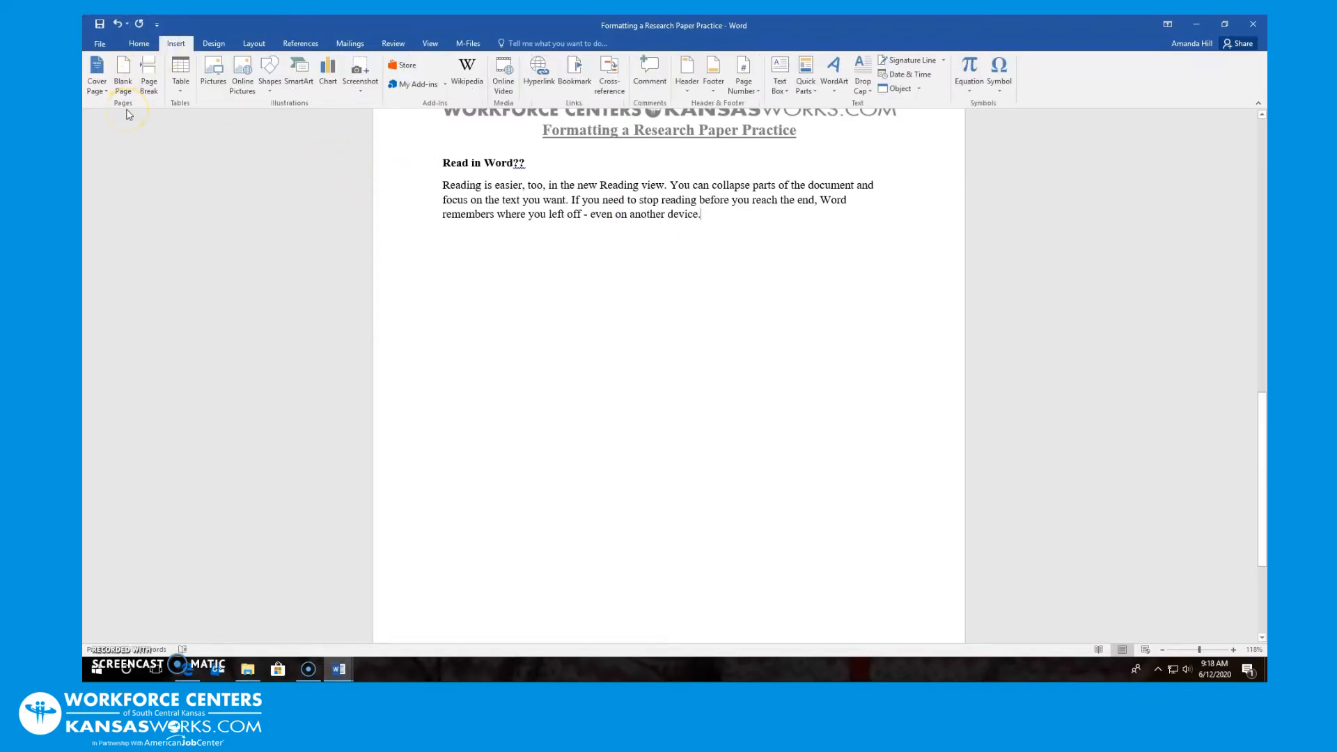
pyautogui.click(144, 70)
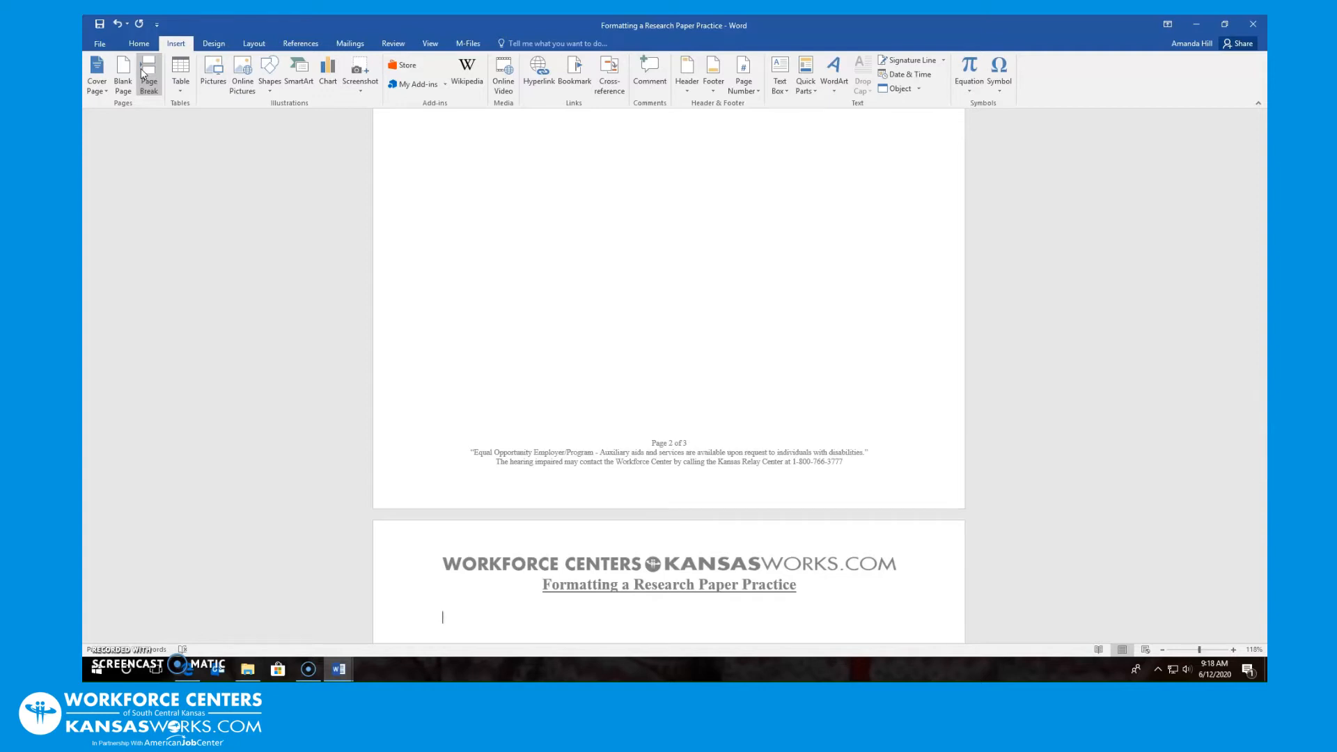
# Insert the built-in Works Cited bibliography listing the Why Upgrade Microsoft source
pyautogui.click(289, 50)
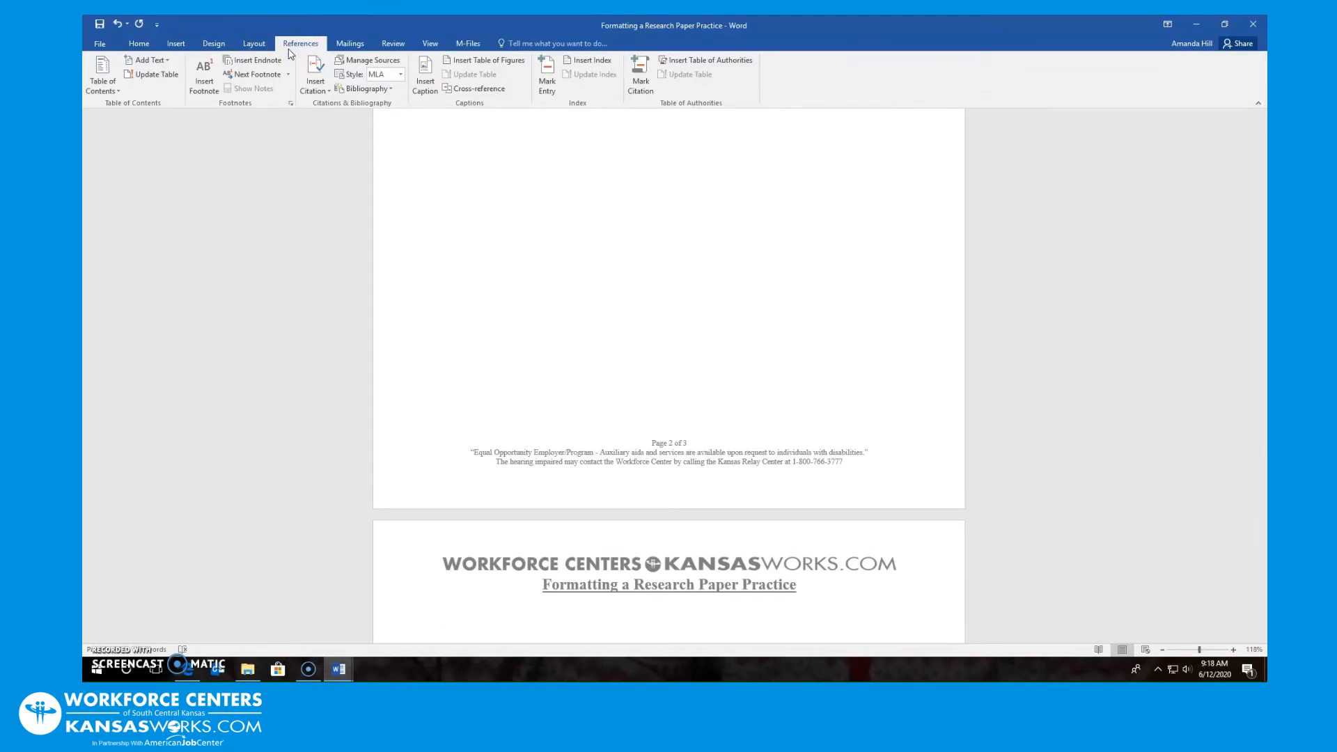
pyautogui.click(375, 91)
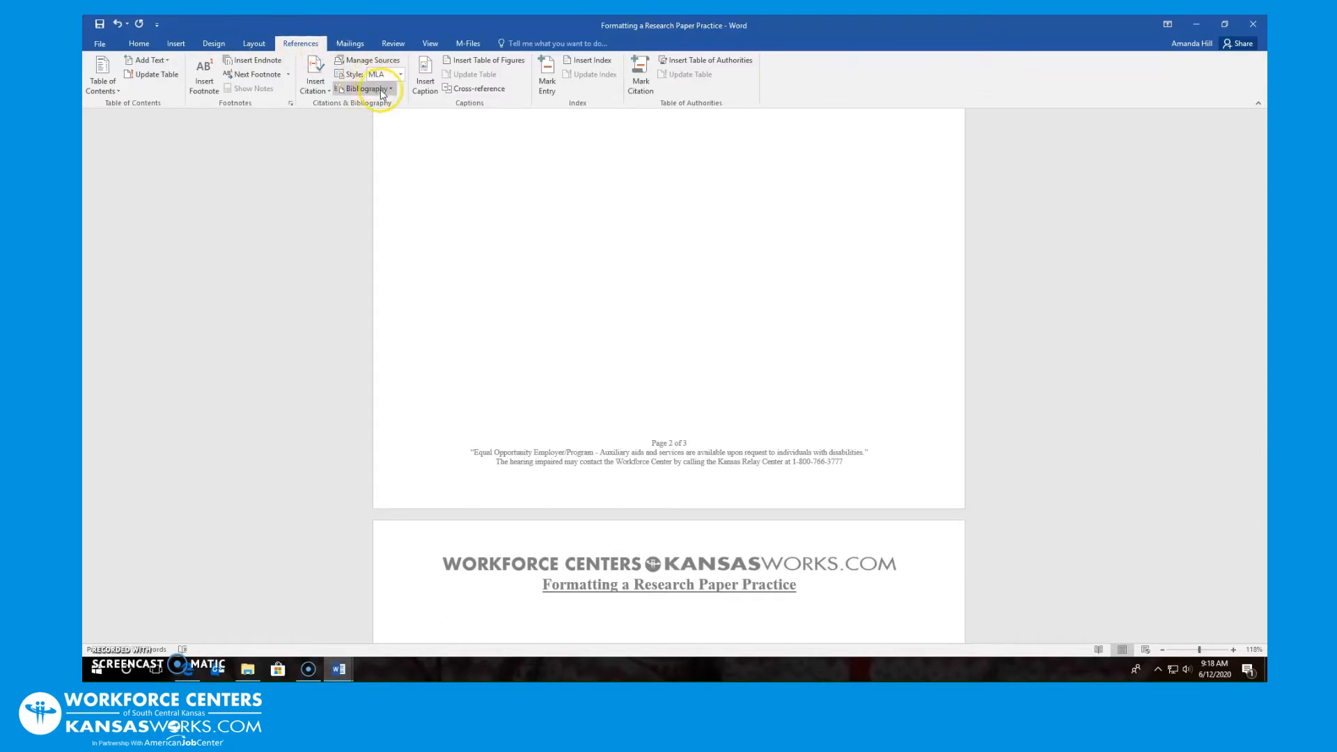
pyautogui.click(390, 89)
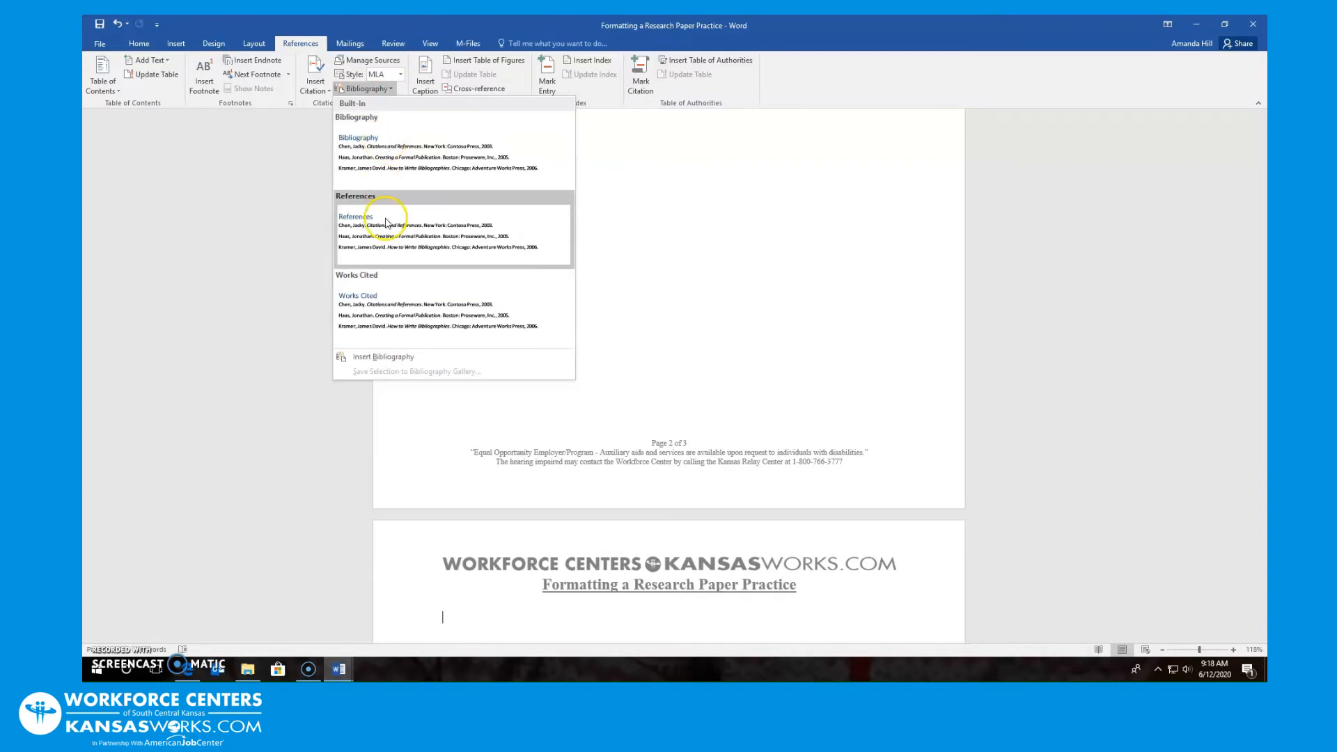
pyautogui.click(384, 319)
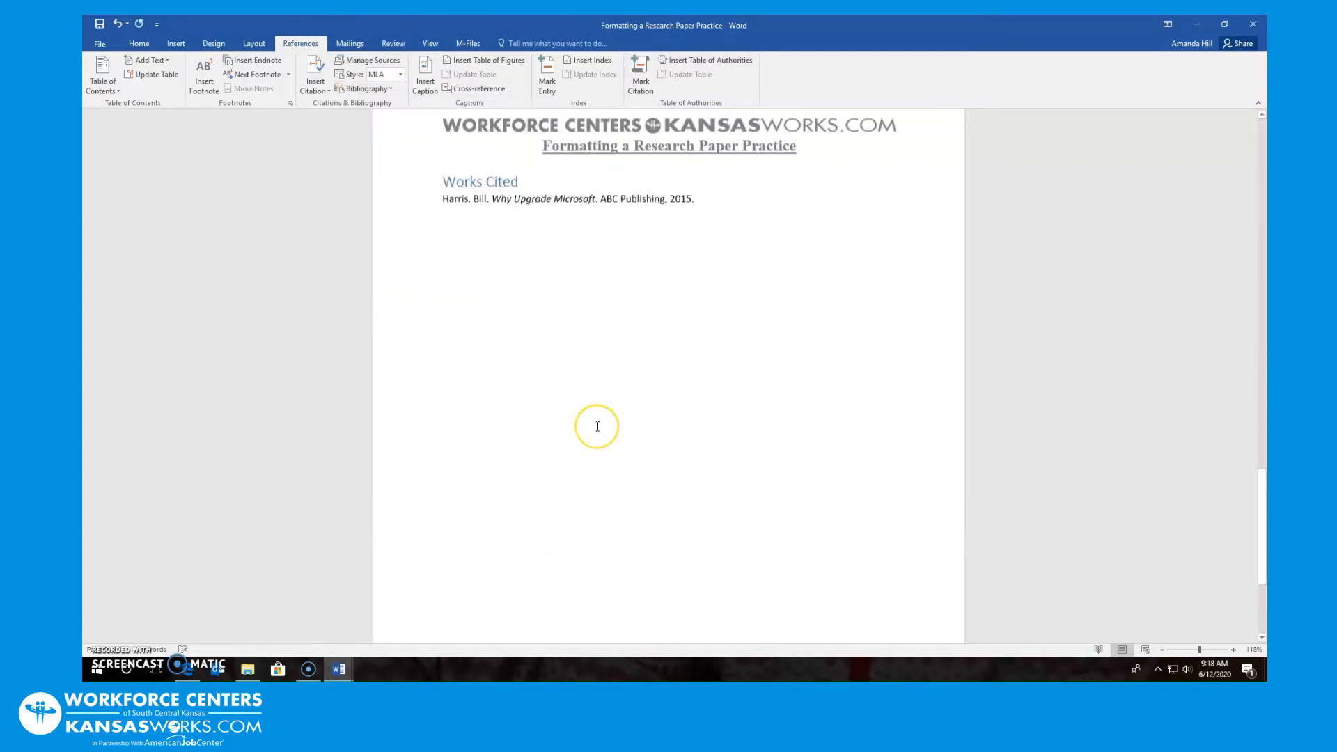
pyautogui.scroll(3, 597, 426)
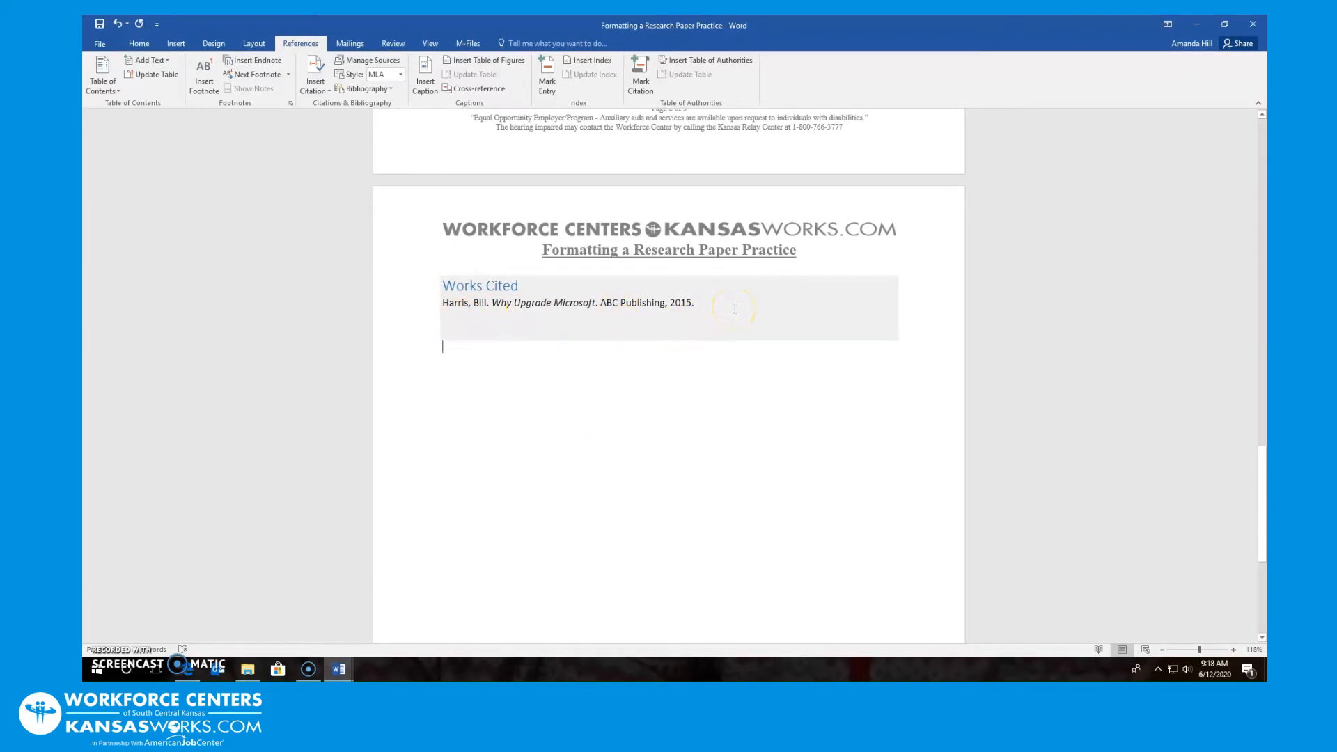
pyautogui.click(404, 74)
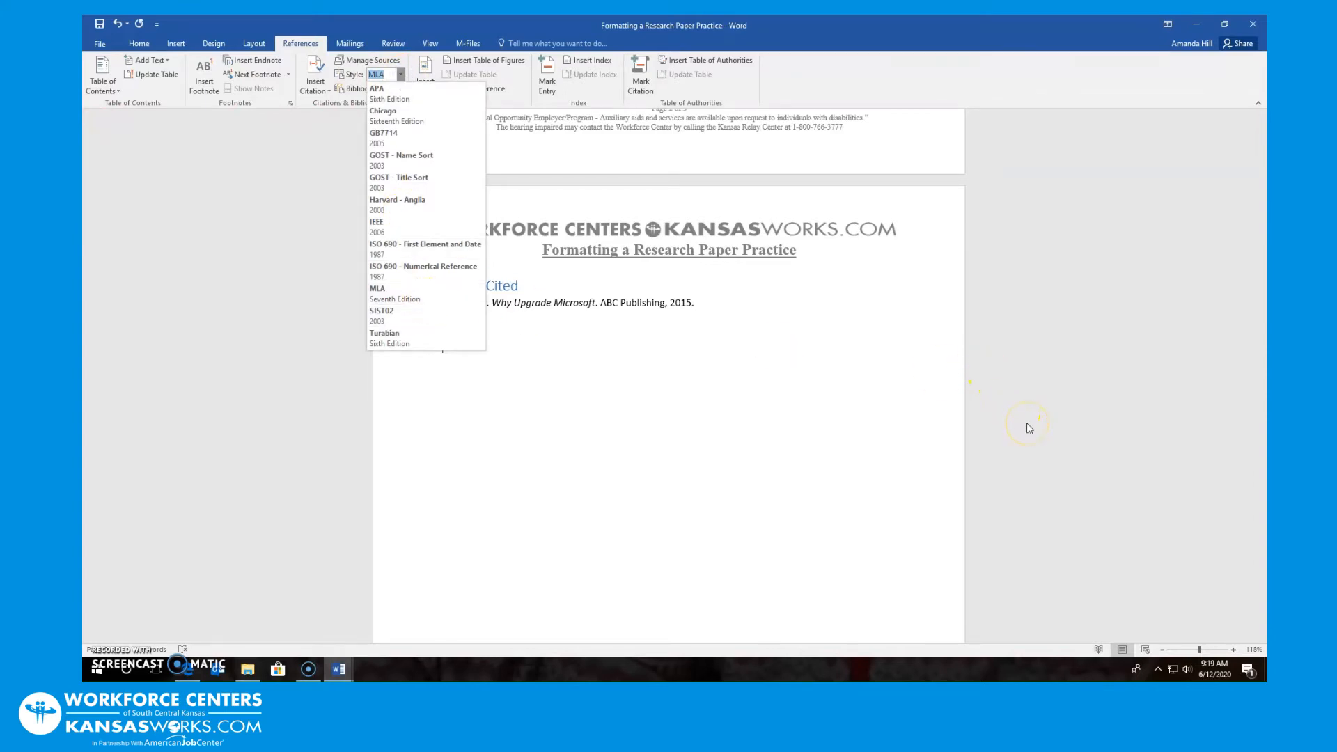
pyautogui.click(812, 543)
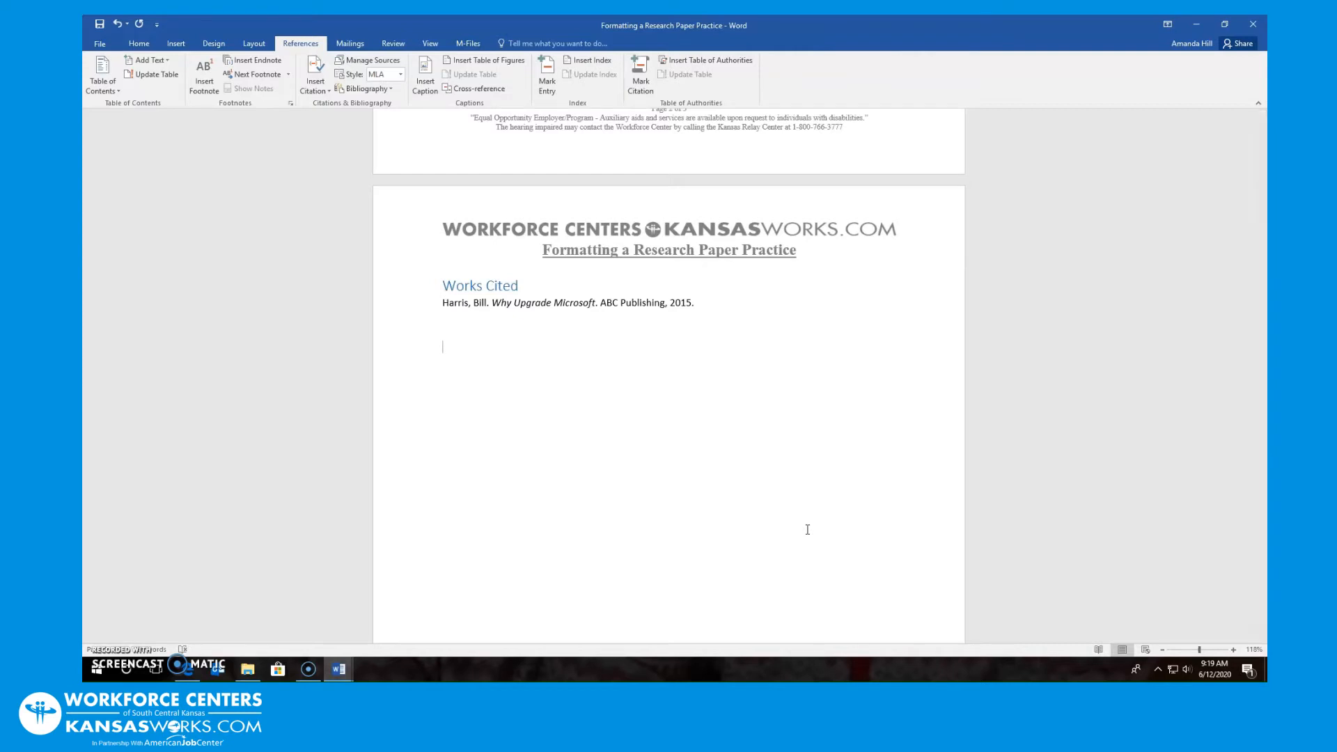
# Scroll up from the Works Cited page back to the top of page 1
pyautogui.click(770, 528)
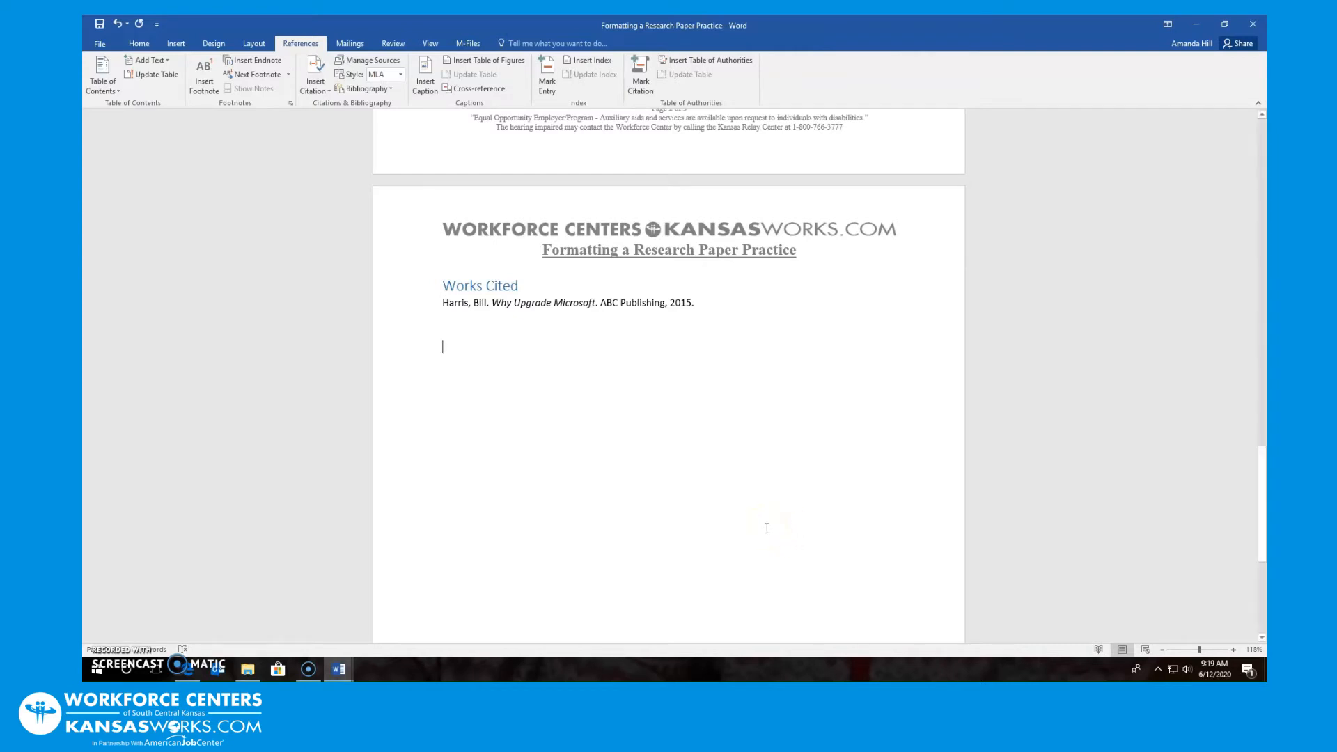
pyautogui.scroll(3, 662, 460)
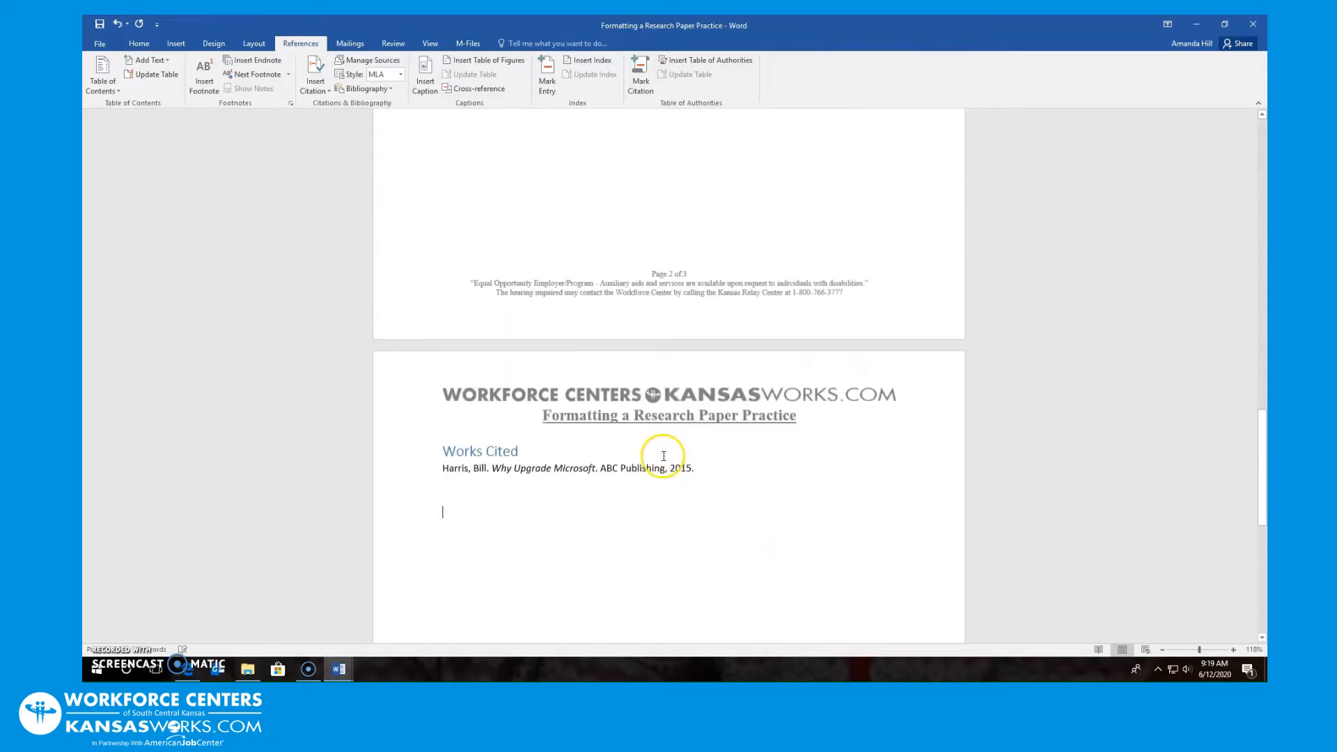
pyautogui.scroll(20, 664, 456)
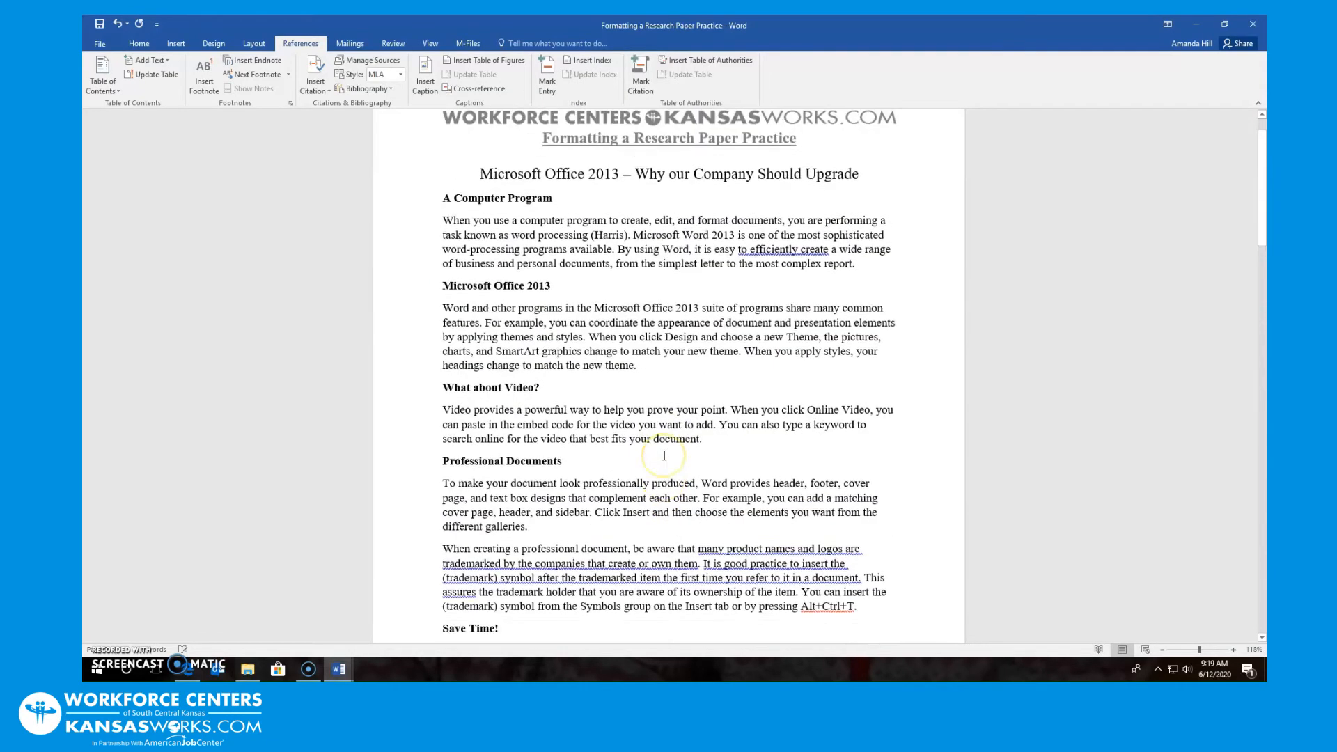
pyautogui.scroll(1, 663, 456)
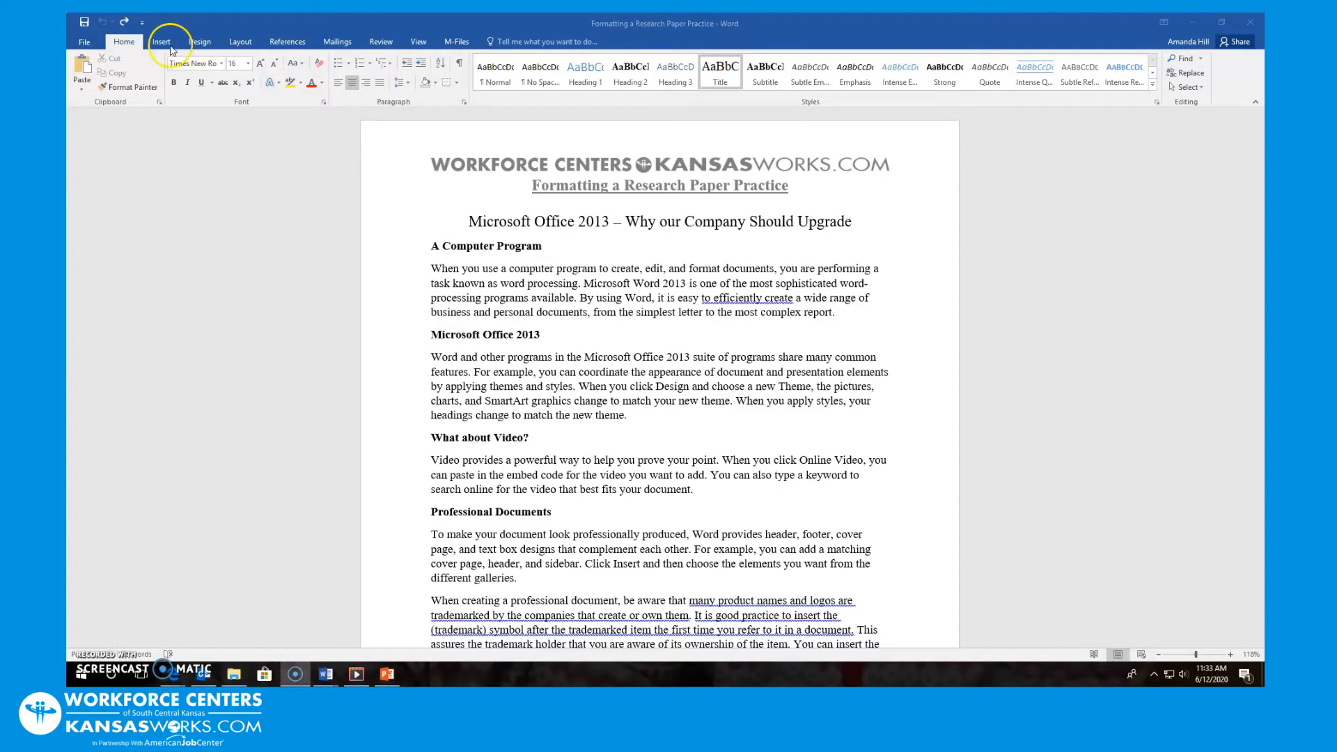
# Insert the Accent Bar 1 page number at the top of the page, reading '1 | Page'
pyautogui.click(162, 43)
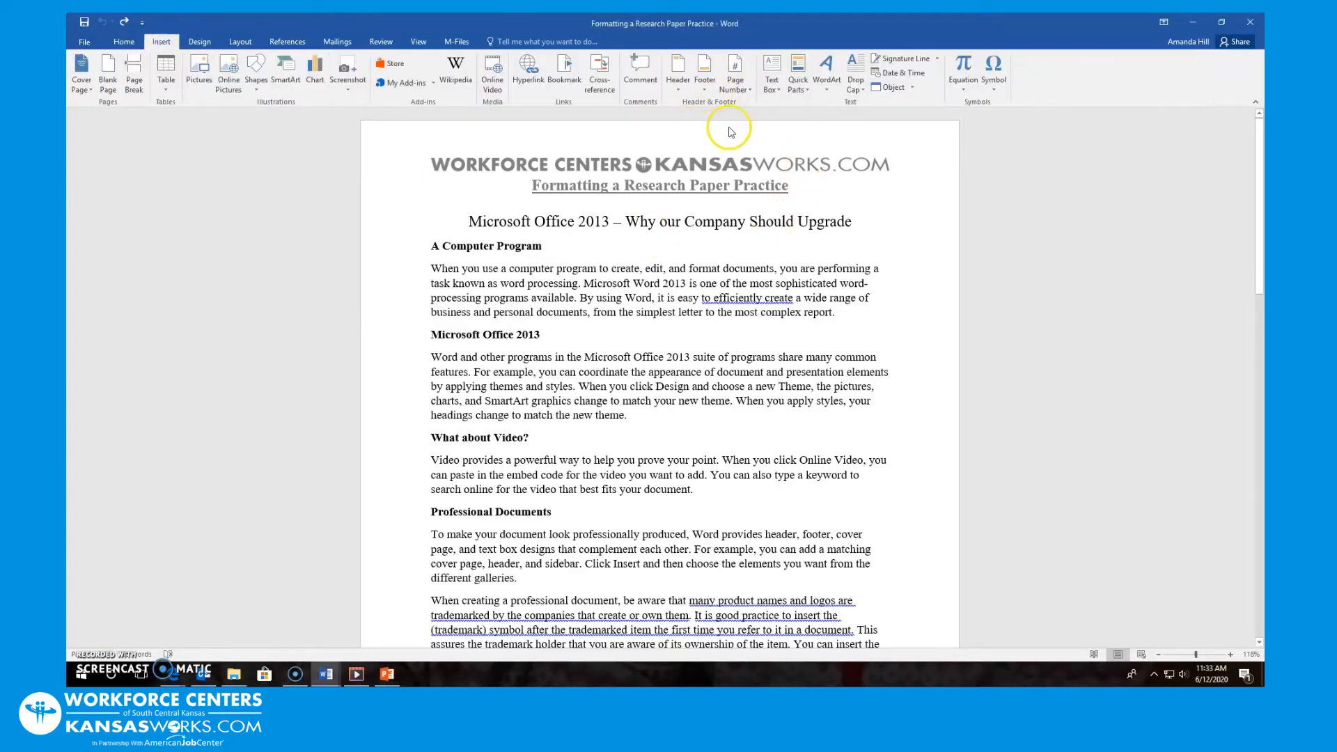
pyautogui.click(738, 69)
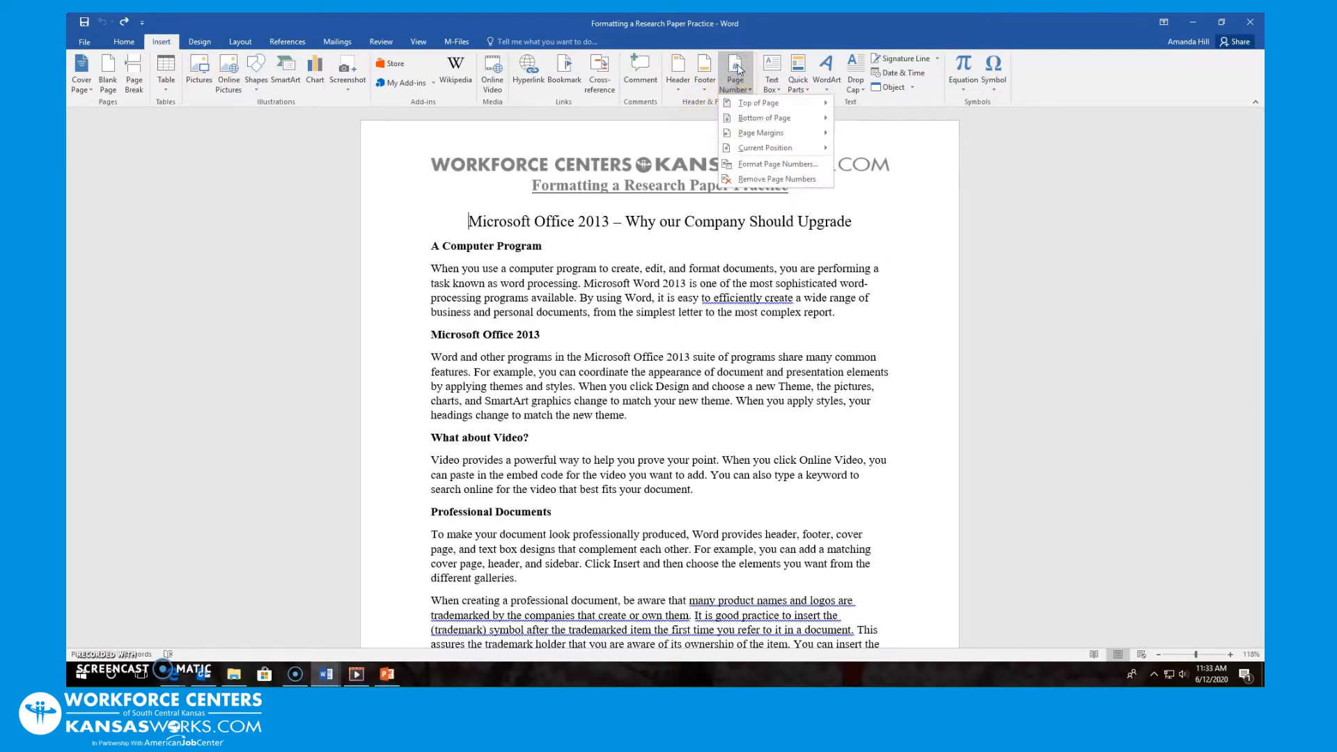
pyautogui.moveTo(757, 110)
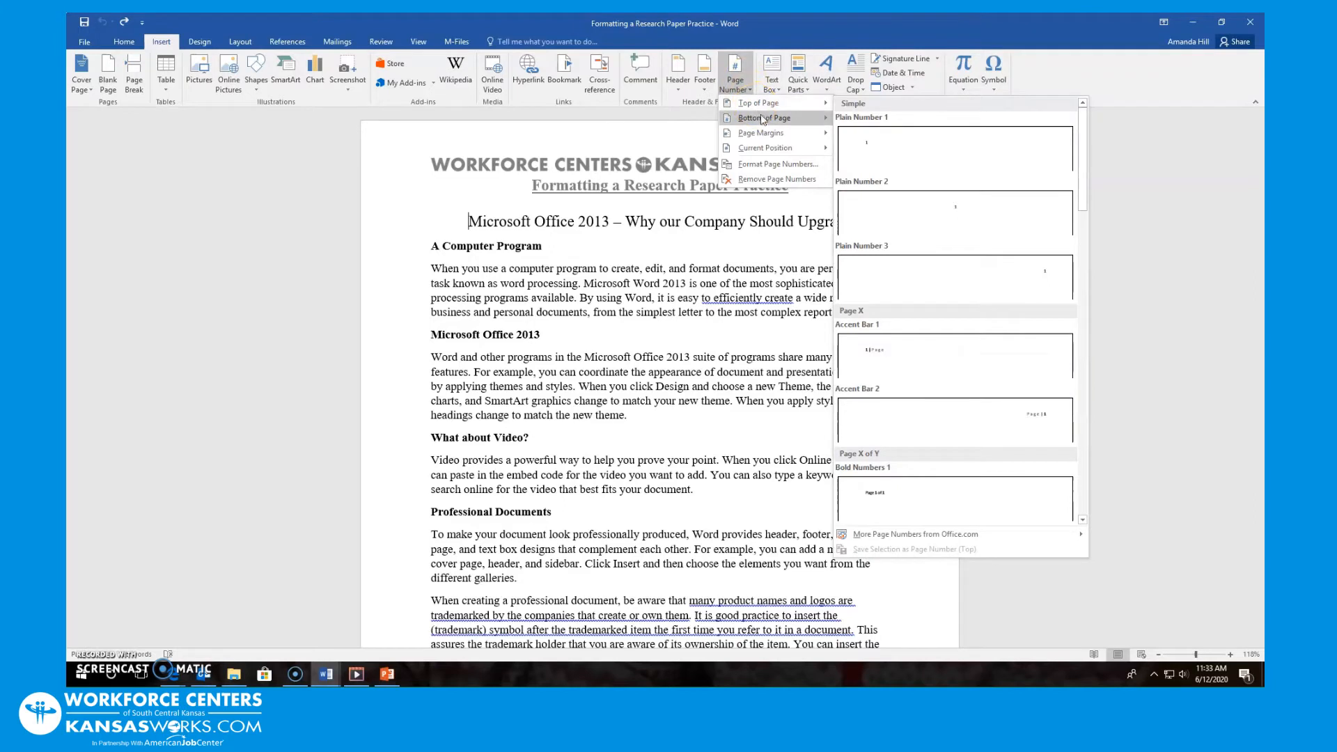
pyautogui.moveTo(761, 138)
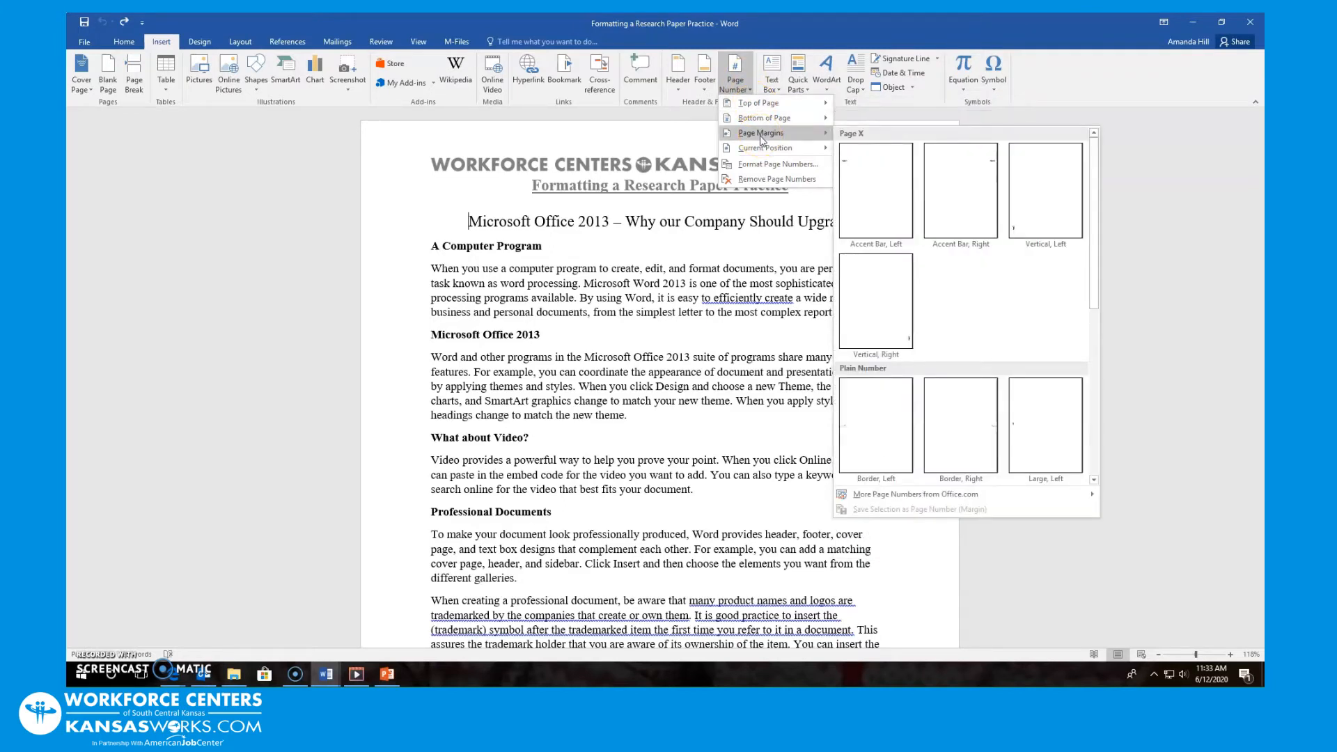
pyautogui.click(760, 104)
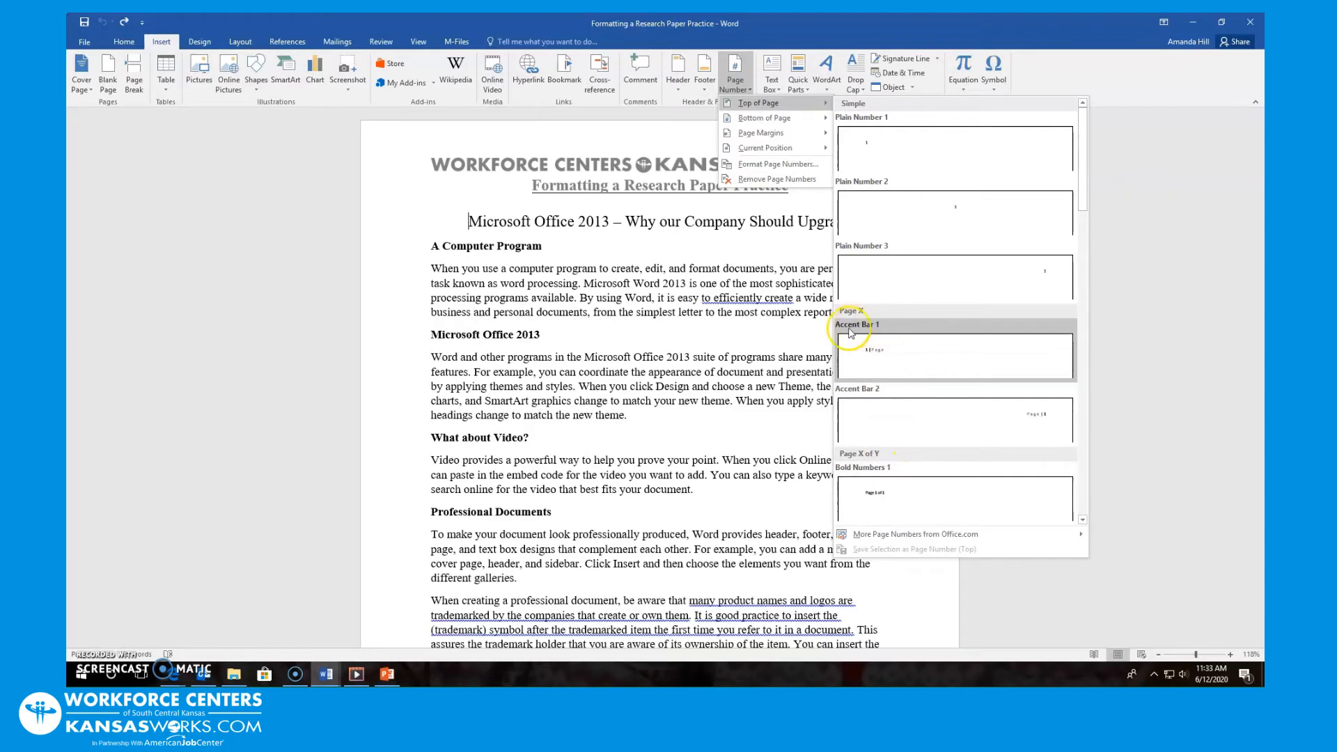
pyautogui.click(886, 335)
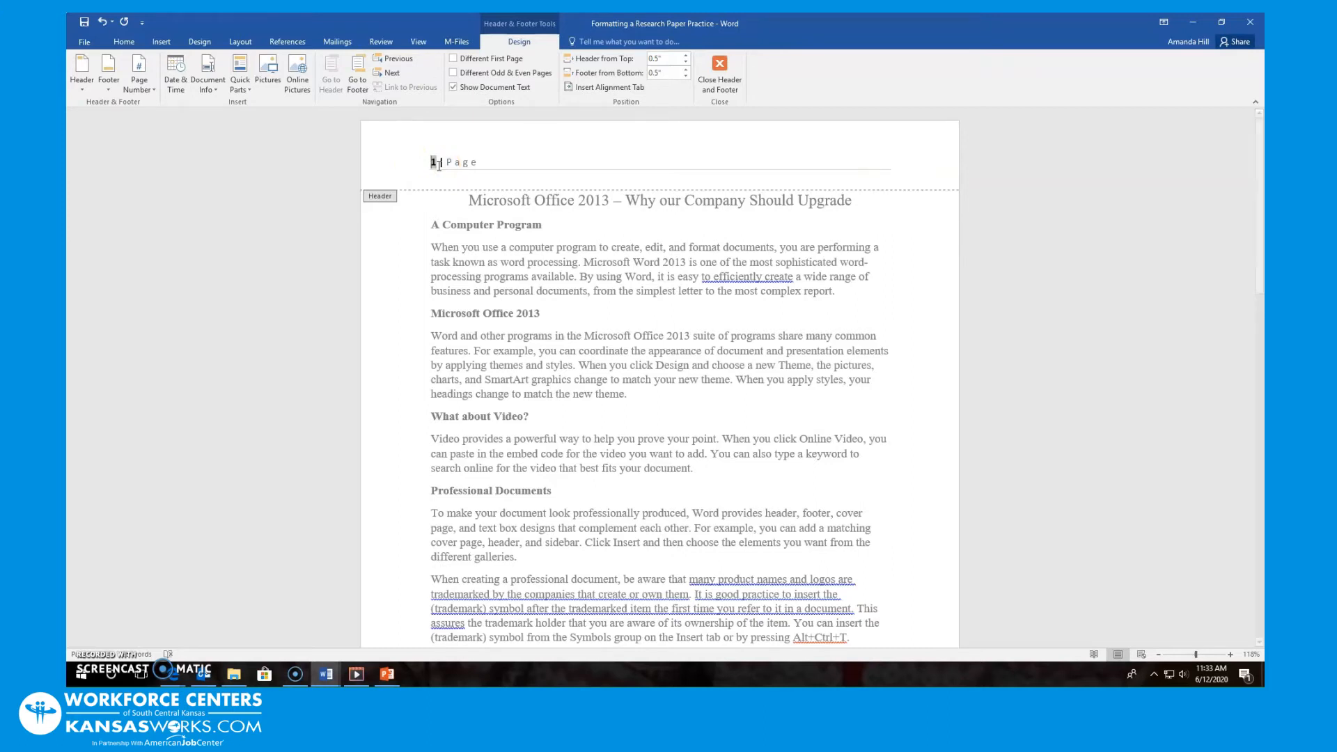
# Type the author's name after 'Page' in the header and tab it to the right
pyautogui.click(469, 166)
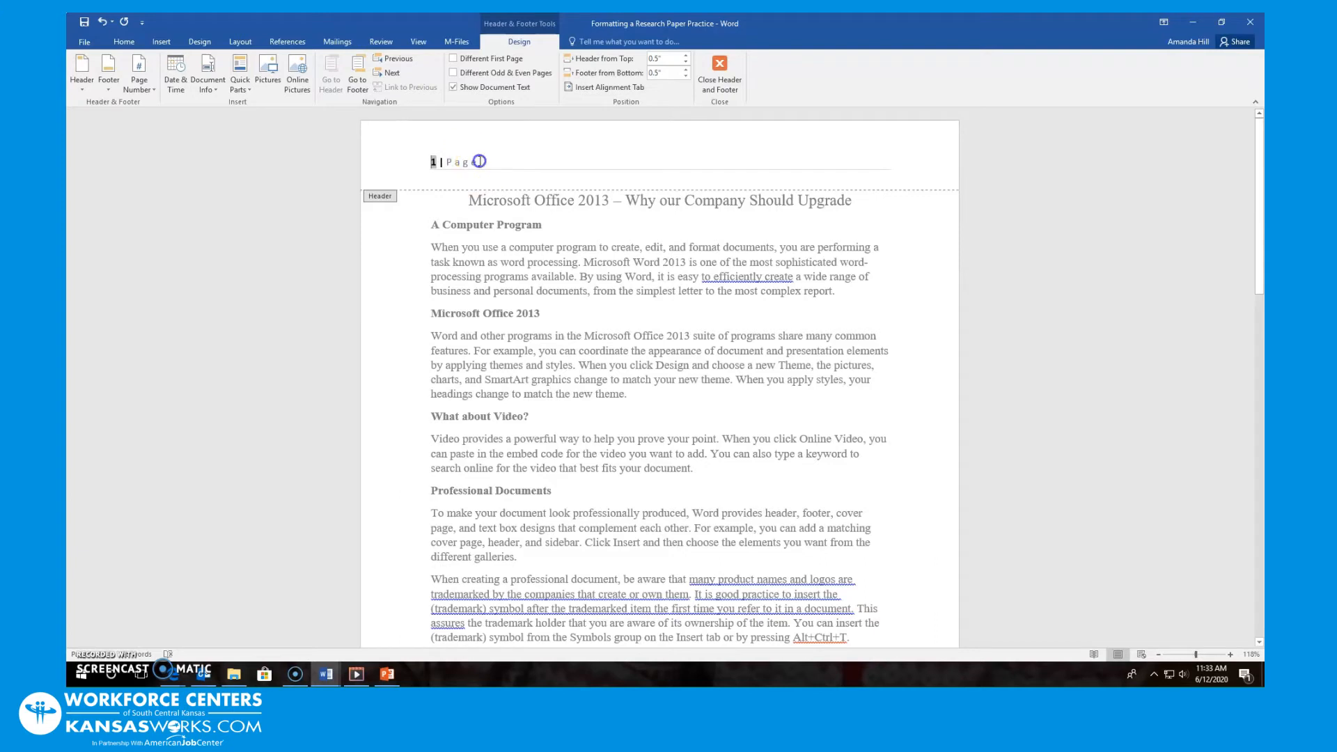
pyautogui.click(480, 161)
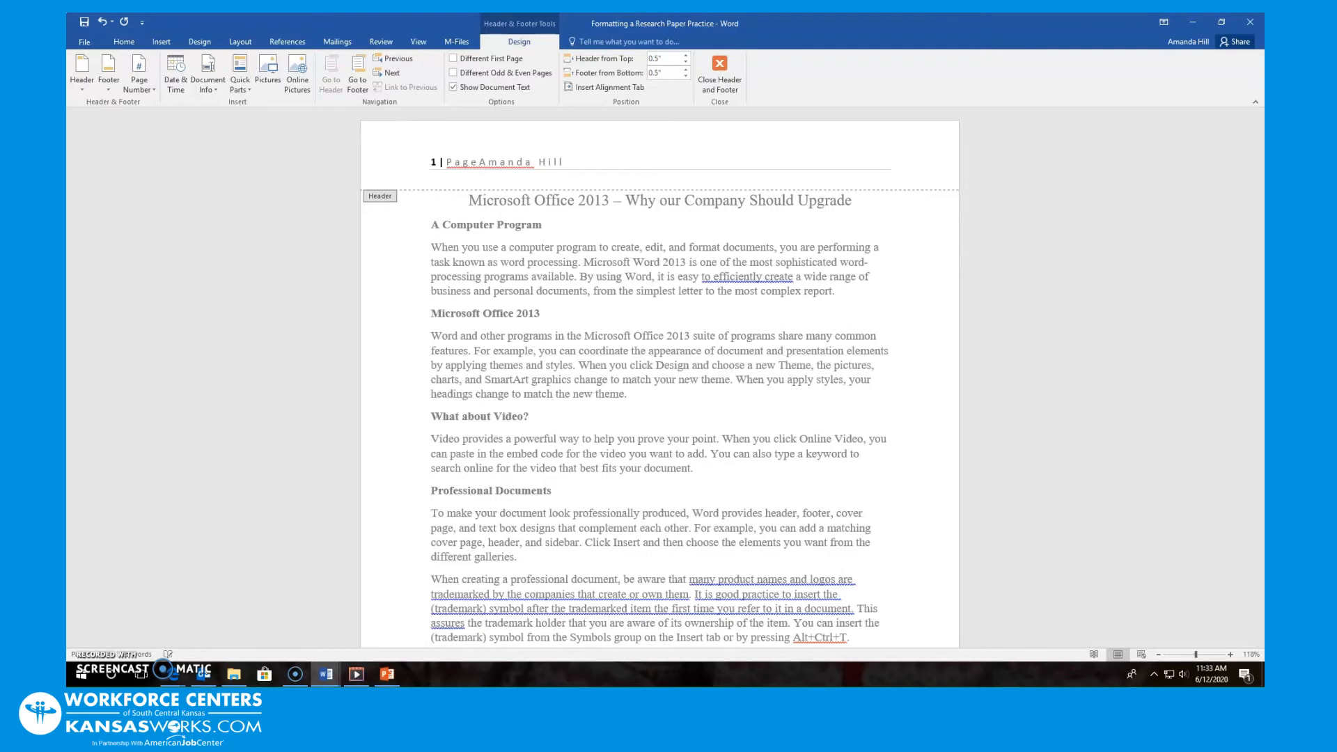
pyautogui.click(476, 162)
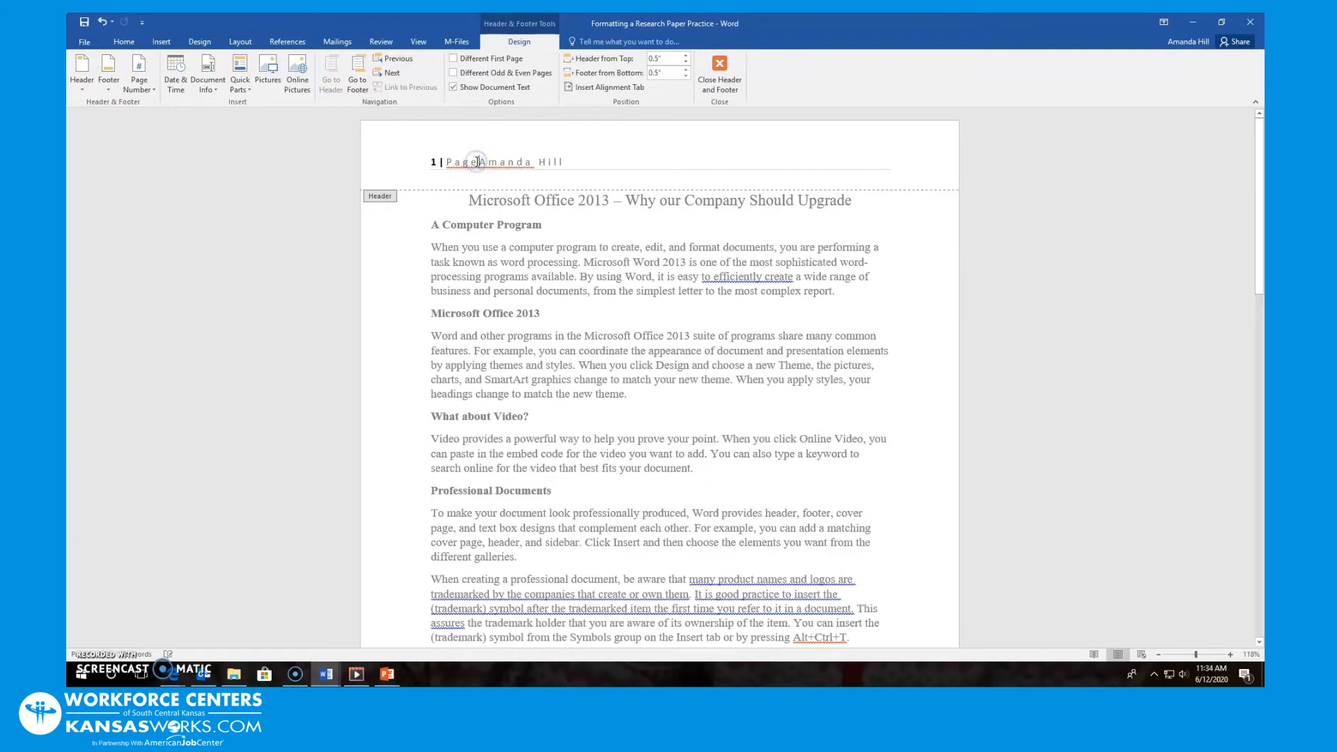
pyautogui.press('Tab')
pyautogui.press('Tab')
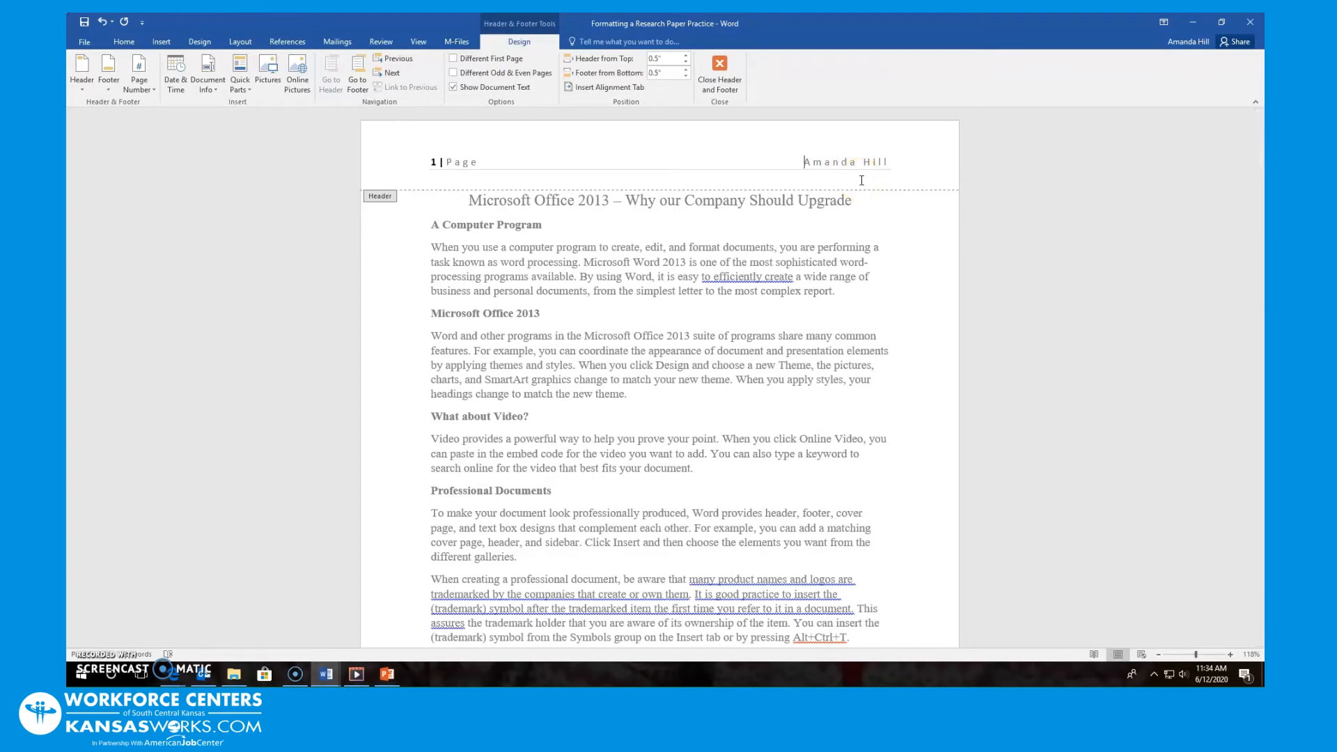
pyautogui.click(564, 158)
# Close header editing, keeping '1 | Page' at left and the author's name at right
pyautogui.click(723, 69)
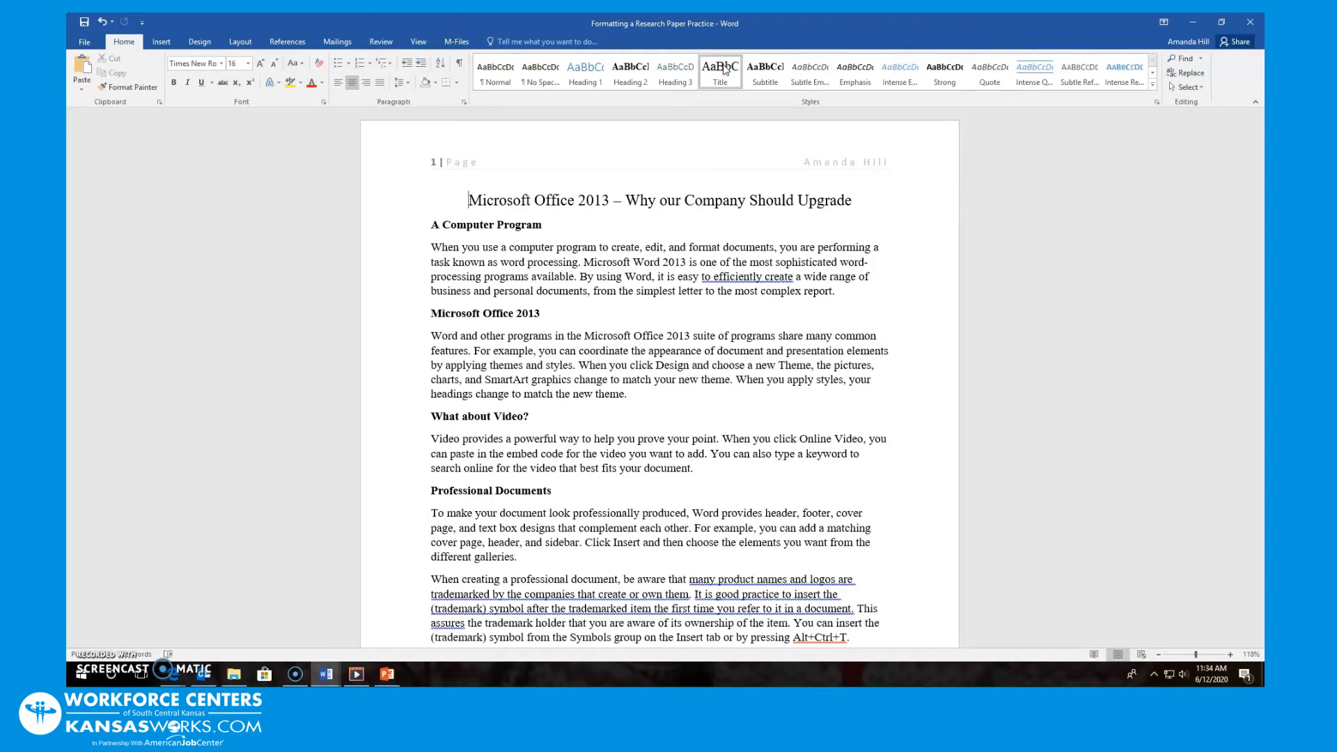
pyautogui.scroll(-8, 696, 209)
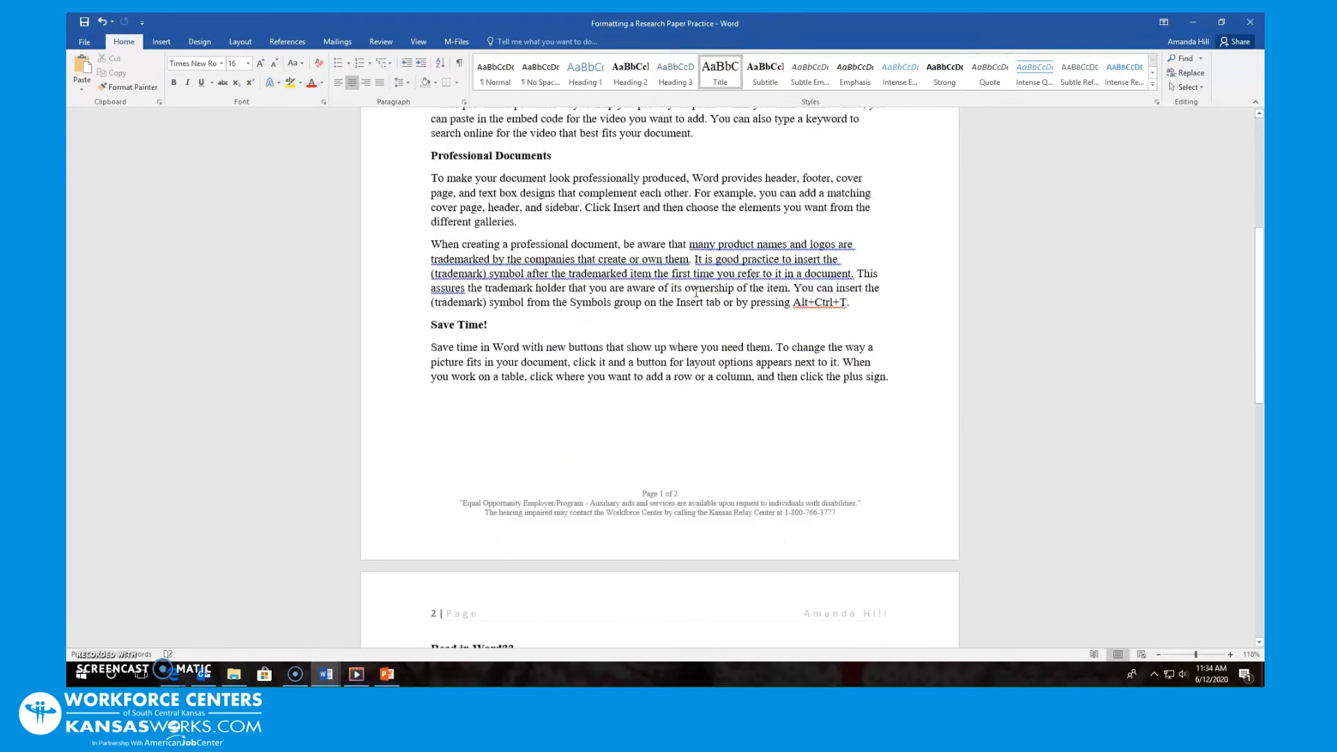
pyautogui.scroll(-6, 696, 293)
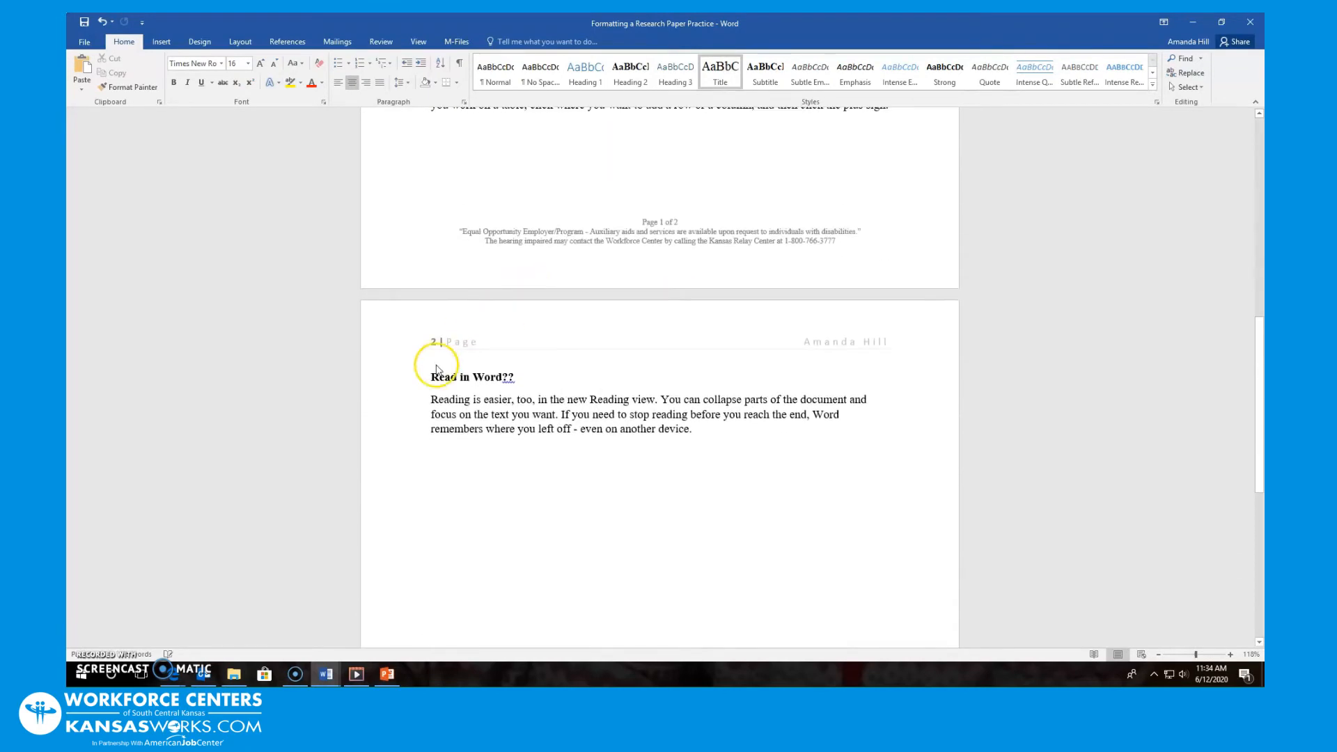
pyautogui.scroll(-7, 766, 346)
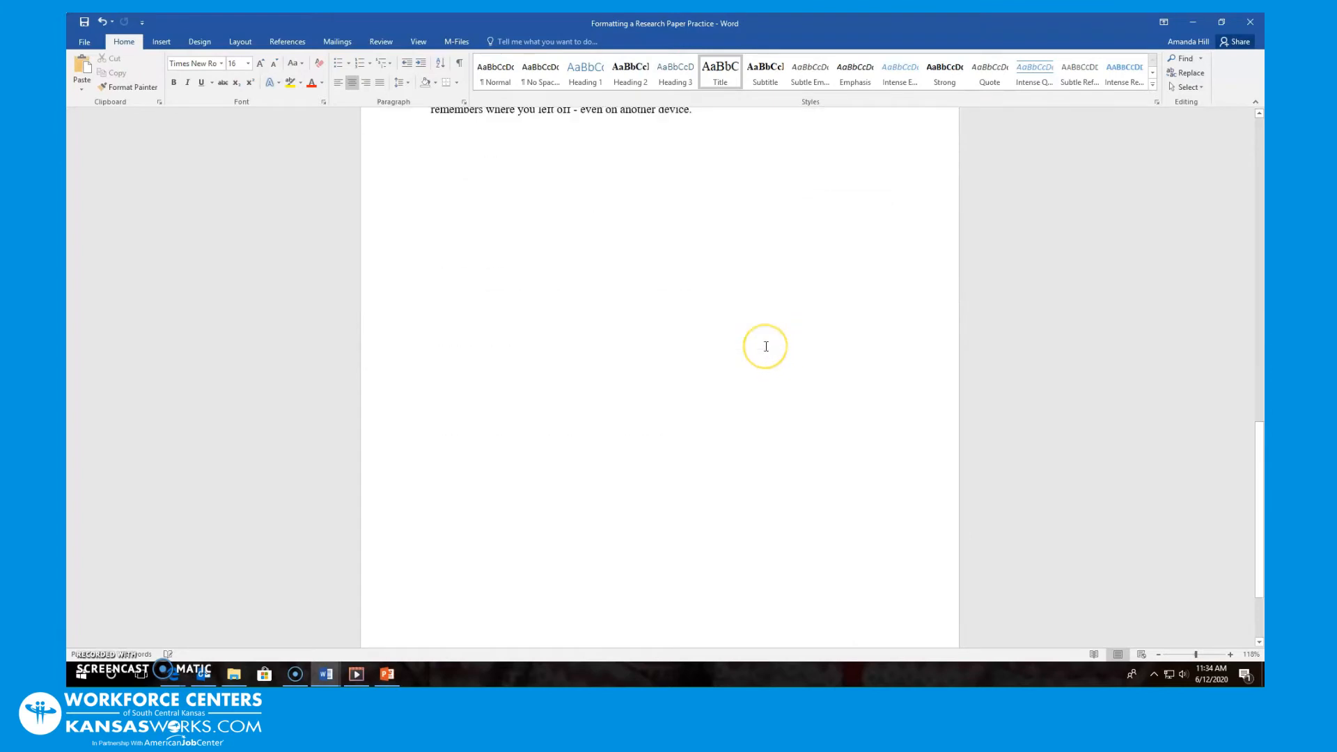
# Add blank lines after the last paragraph on page 2 to extend onto a third page
pyautogui.click(752, 481)
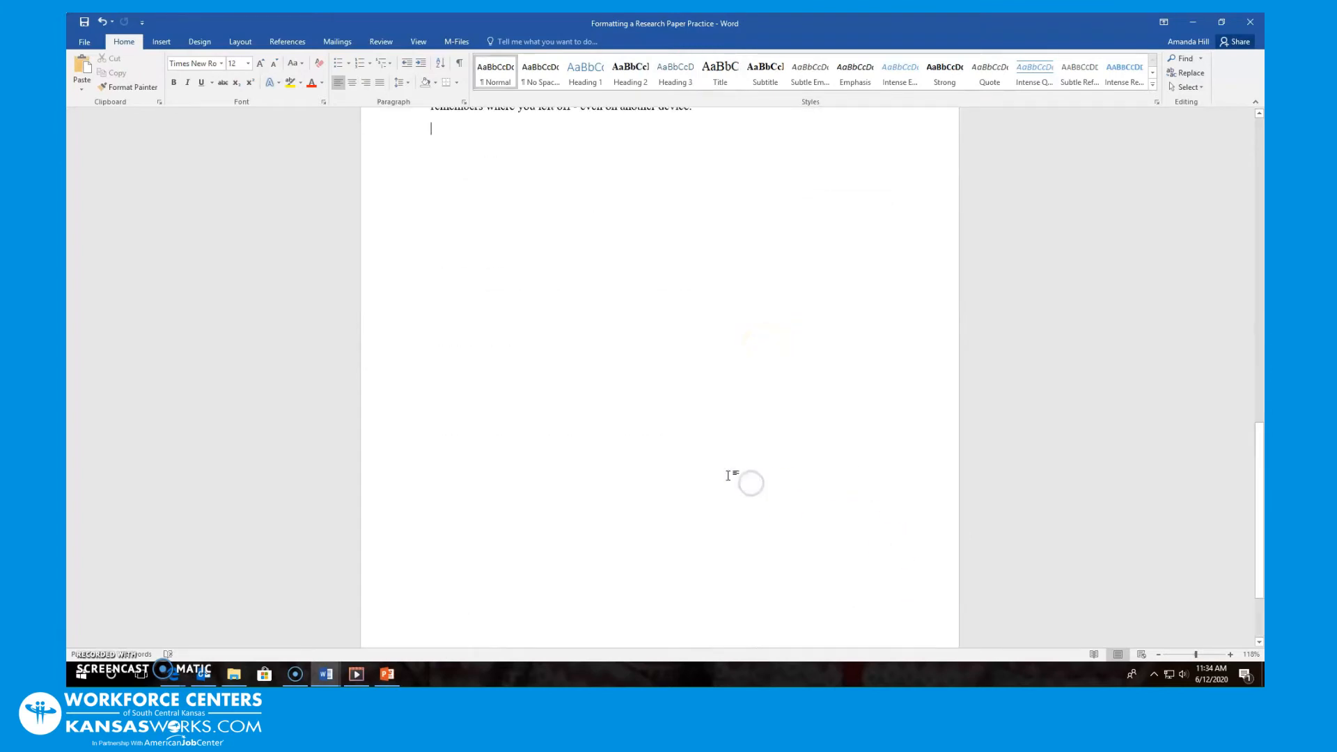
pyautogui.press('Return')
pyautogui.press('Return')
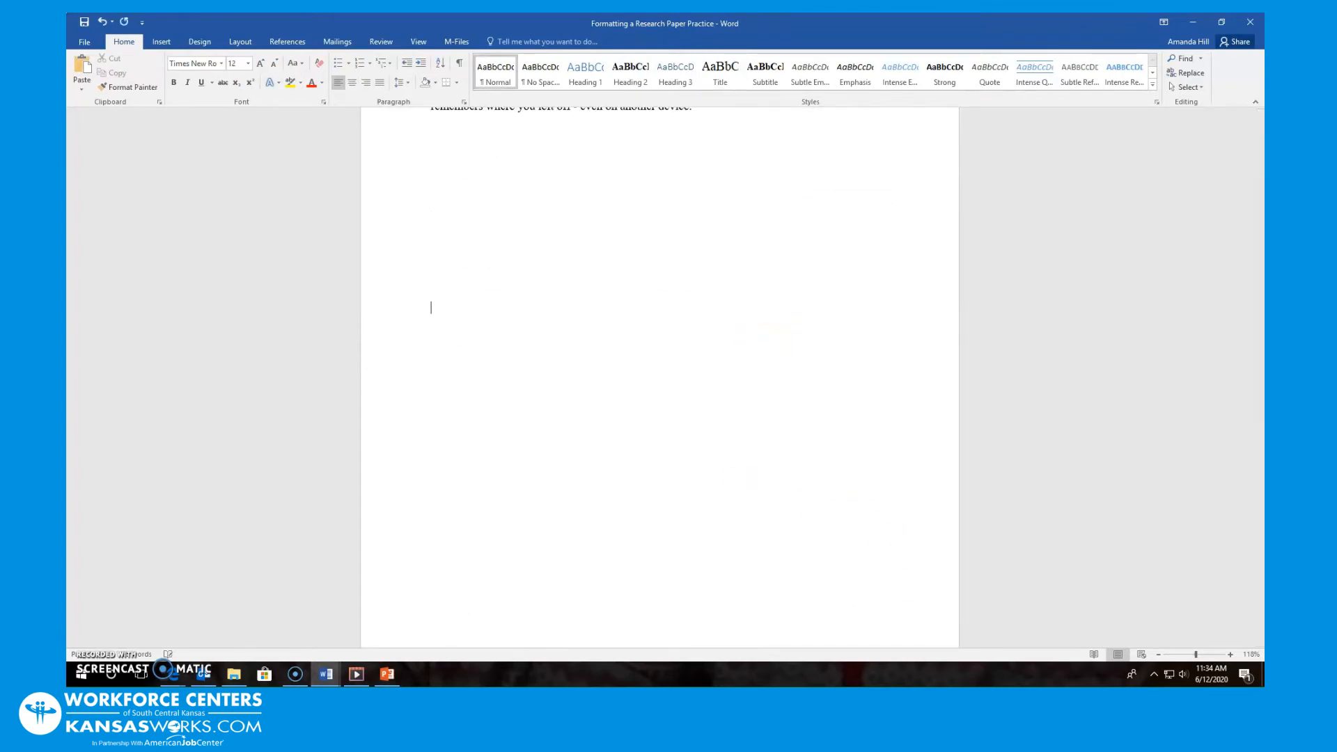
pyautogui.press('Return')
pyautogui.press('Return')
pyautogui.press('Return')
pyautogui.press('Return')
pyautogui.press('Return')
pyautogui.press('Return')
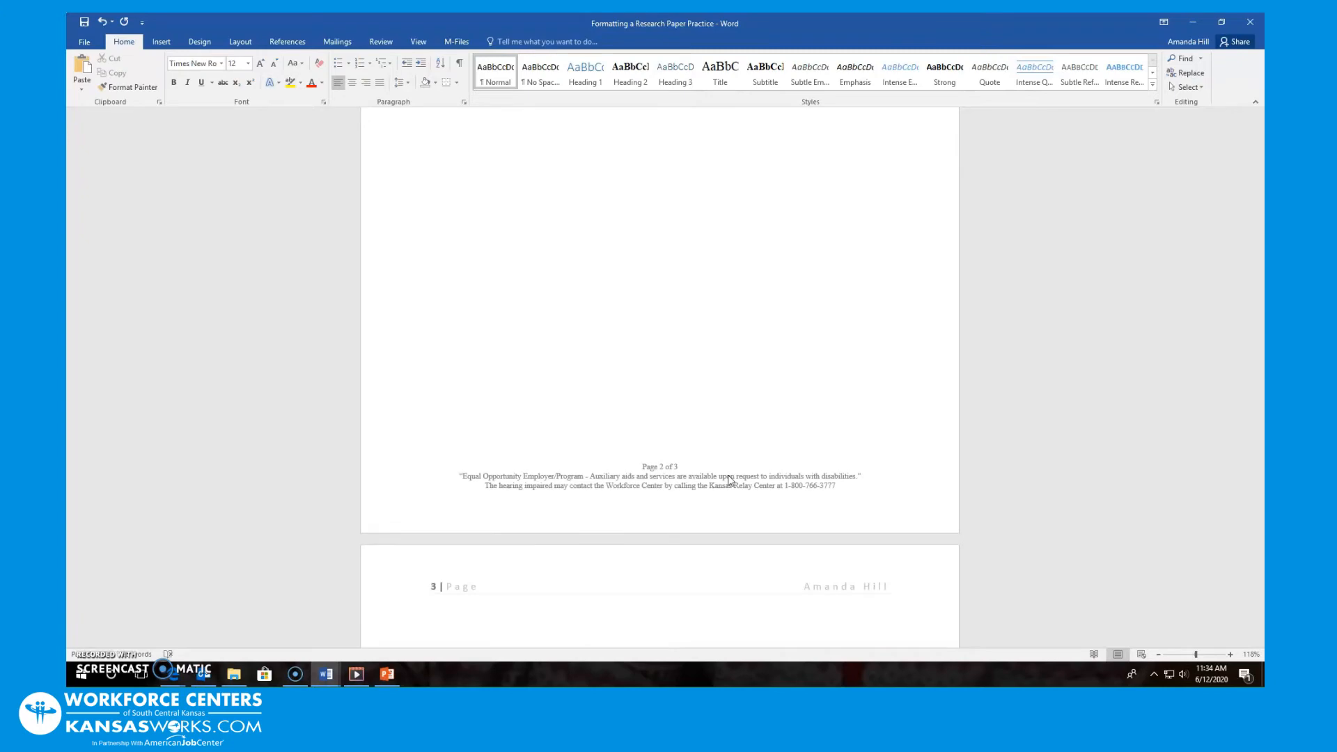
pyautogui.scroll(10, 755, 305)
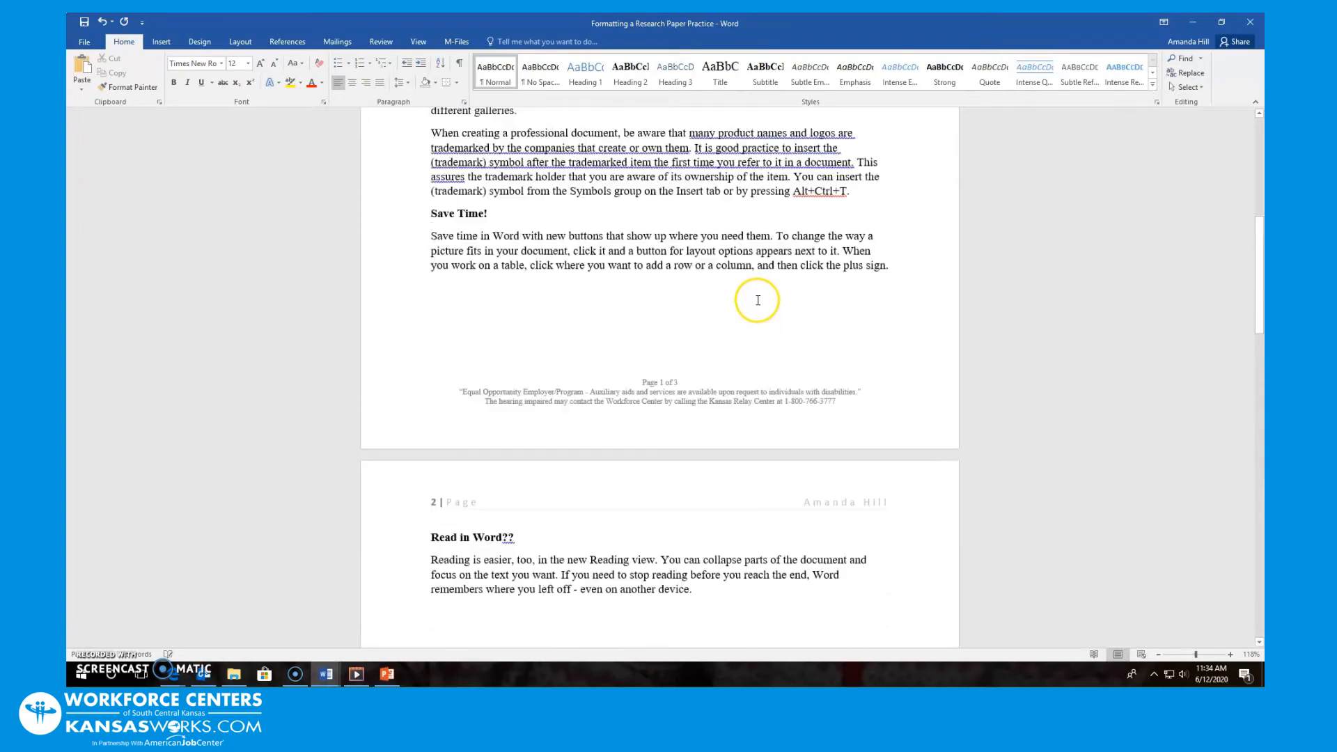
pyautogui.scroll(3, 758, 291)
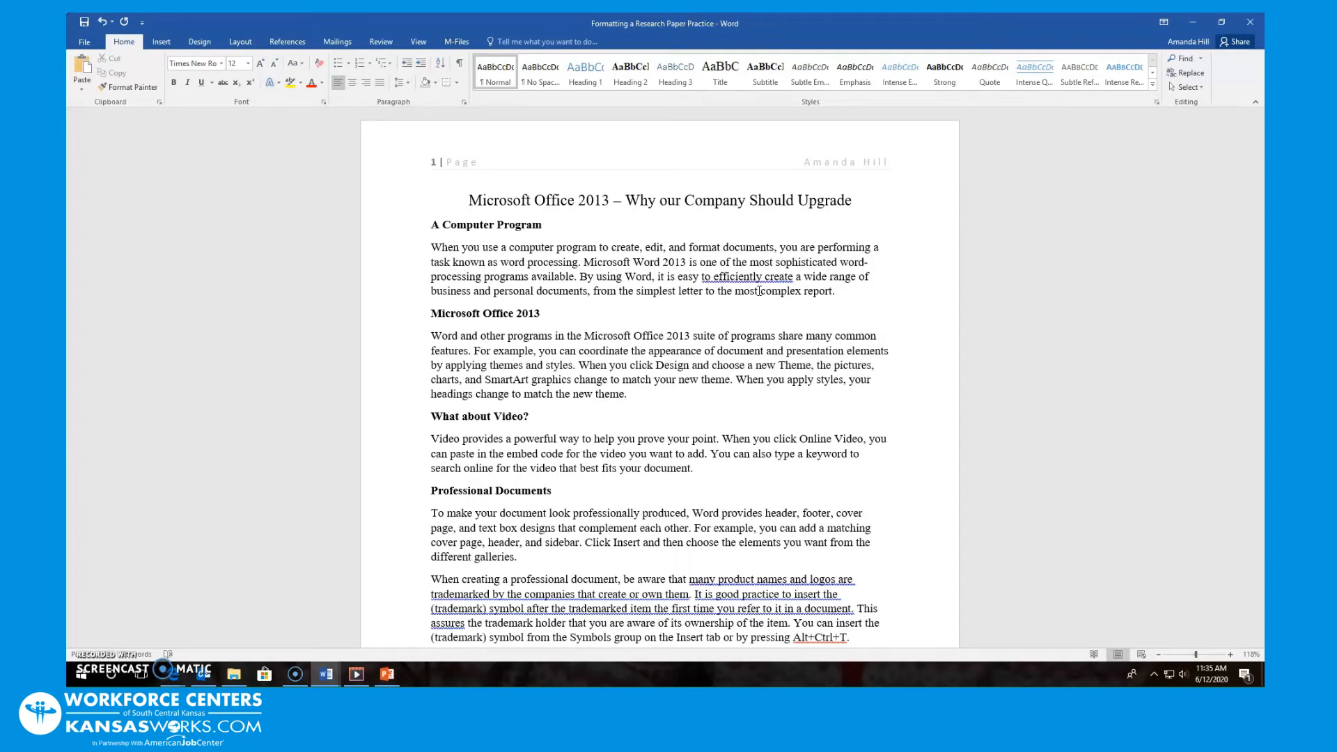
# Insert a footnote after 'new theme.' reading 'Please refer to policies and Procedures'
pyautogui.click(628, 395)
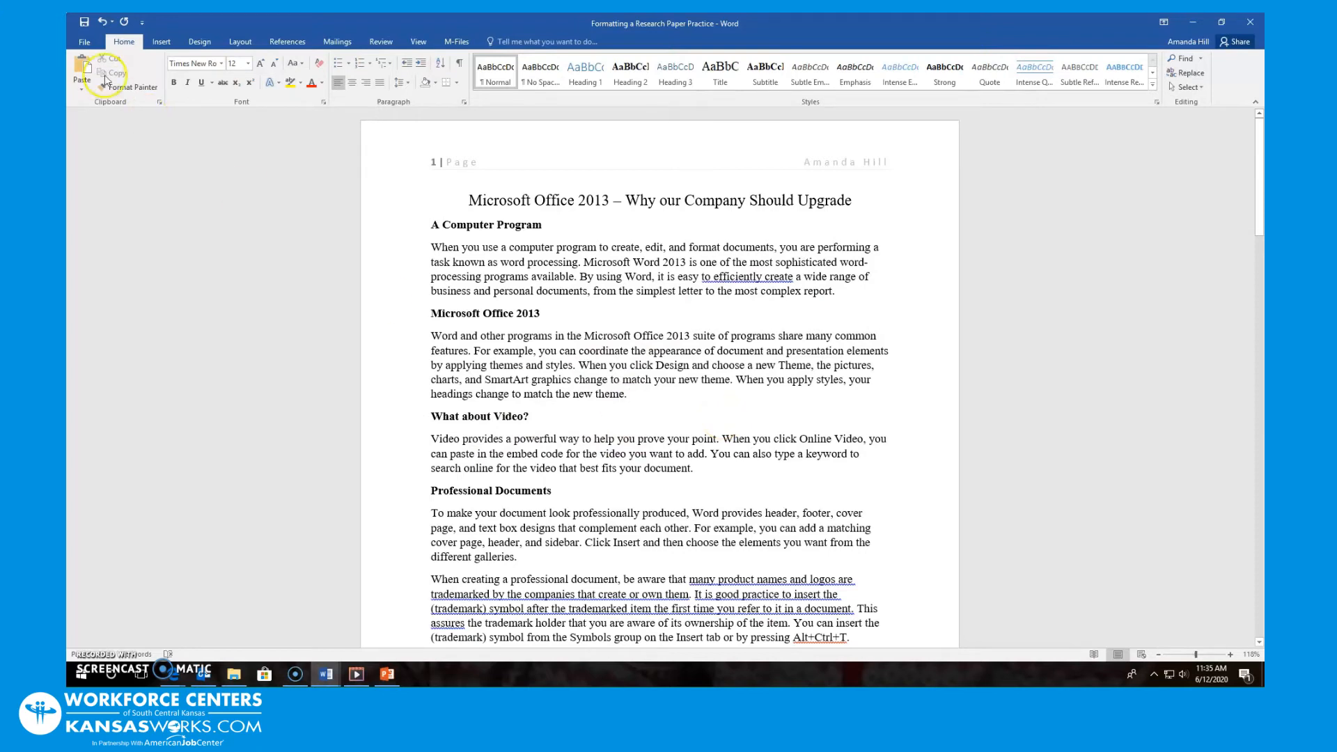
pyautogui.click(301, 49)
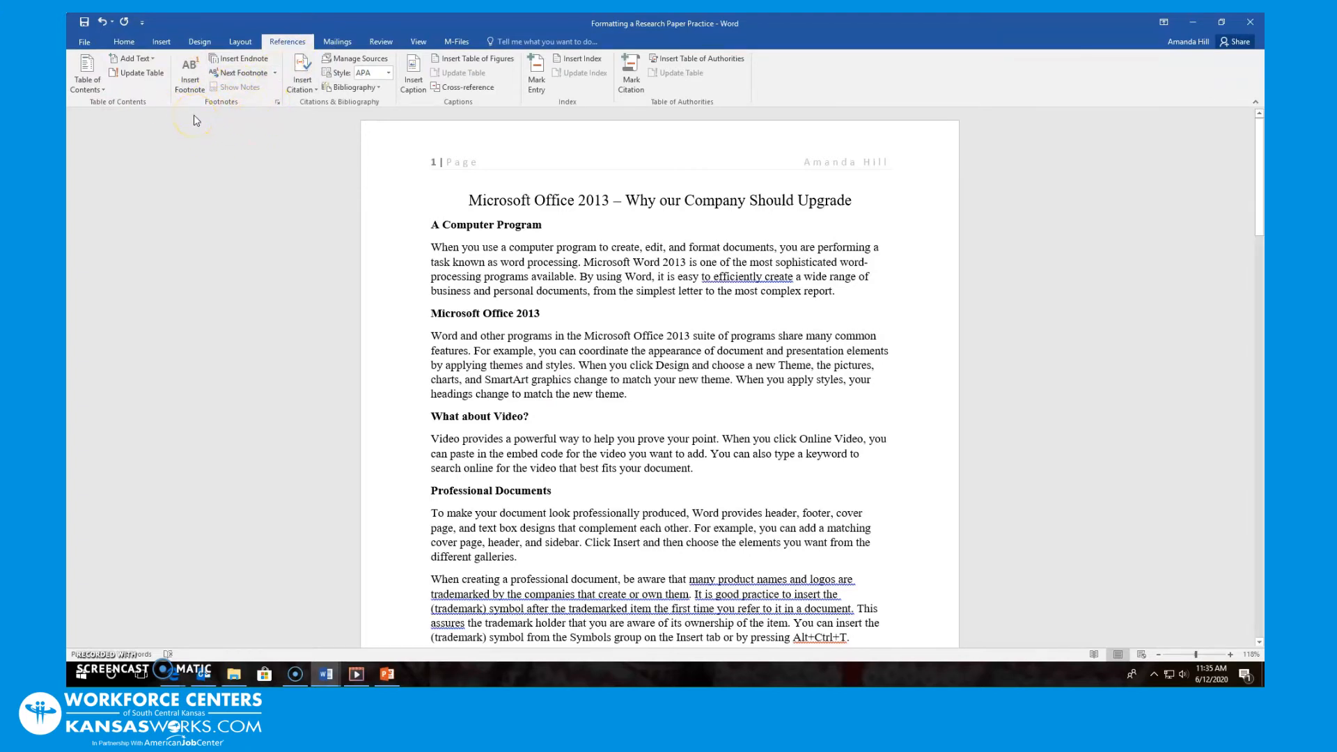
pyautogui.click(189, 69)
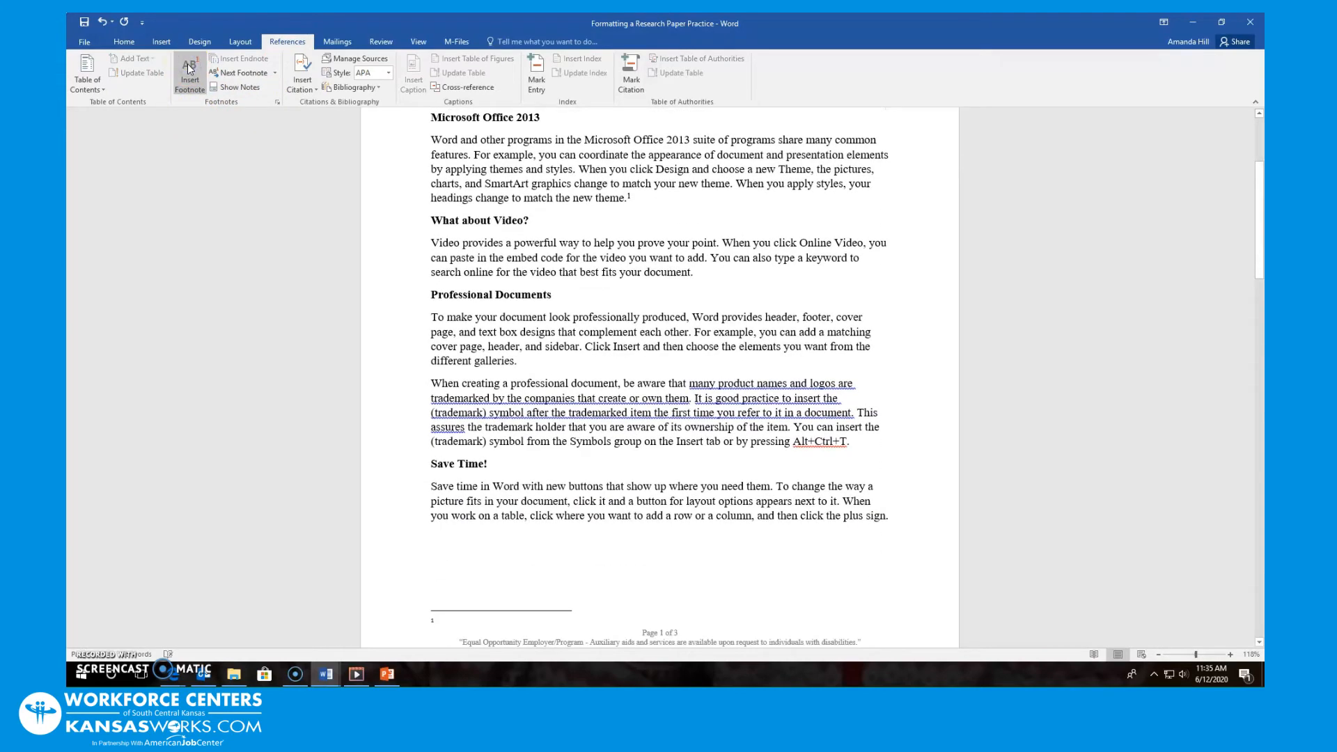
pyautogui.write('Please re')
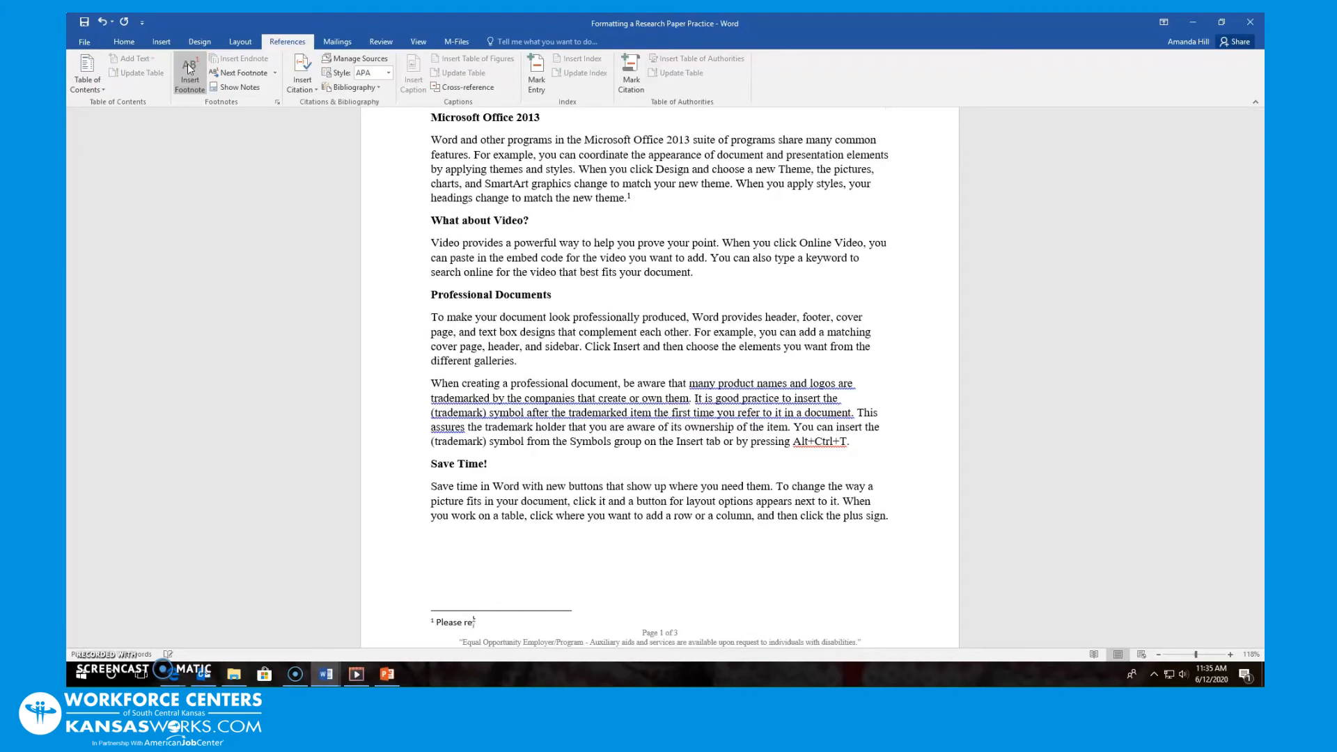
pyautogui.write('fer to policies and Procedures')
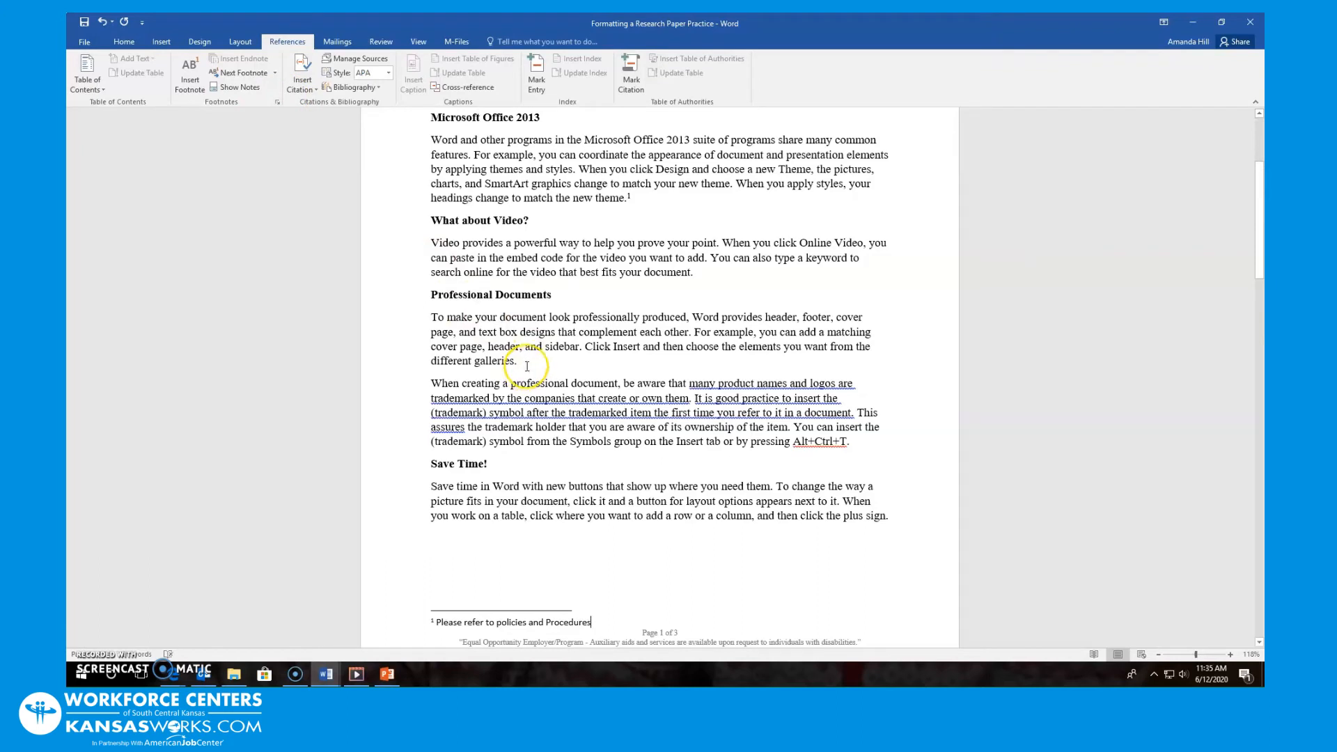
# Add a second footnote after 'galleries.' reading 'Hello Again'
pyautogui.click(527, 367)
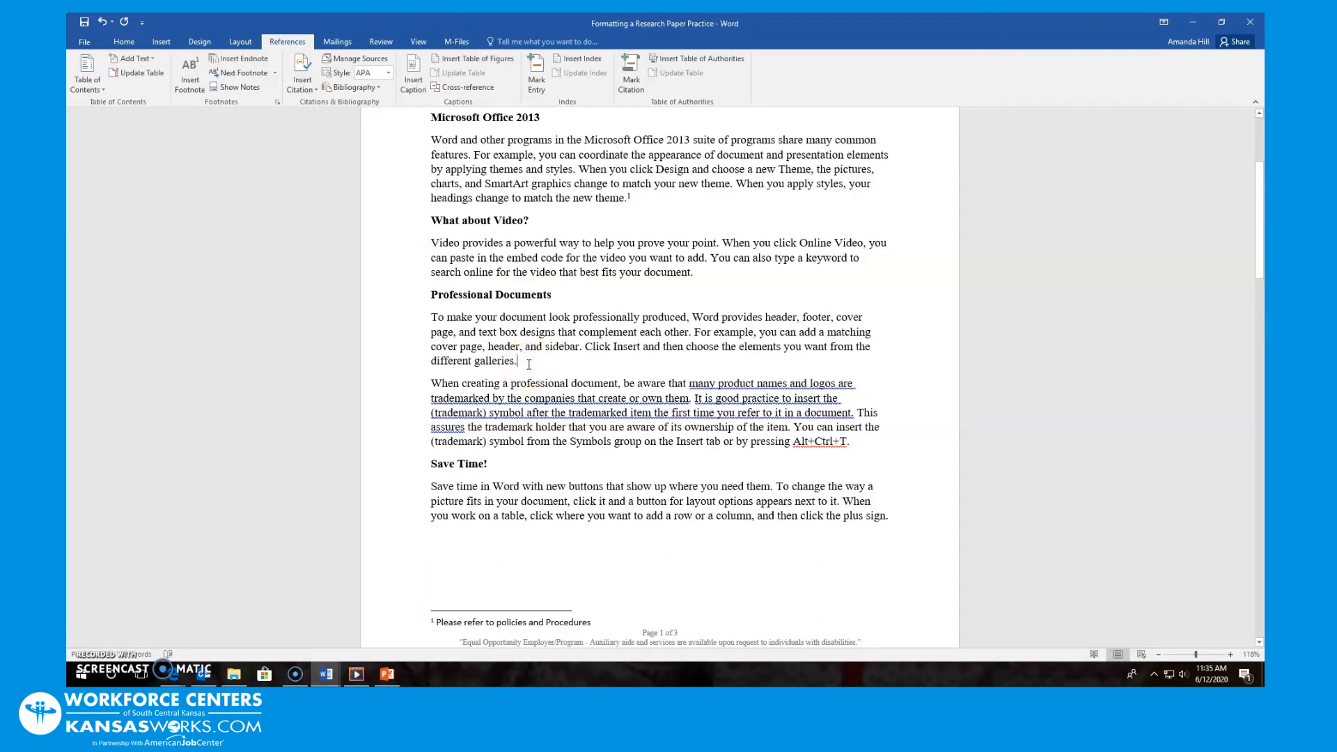
pyautogui.click(191, 68)
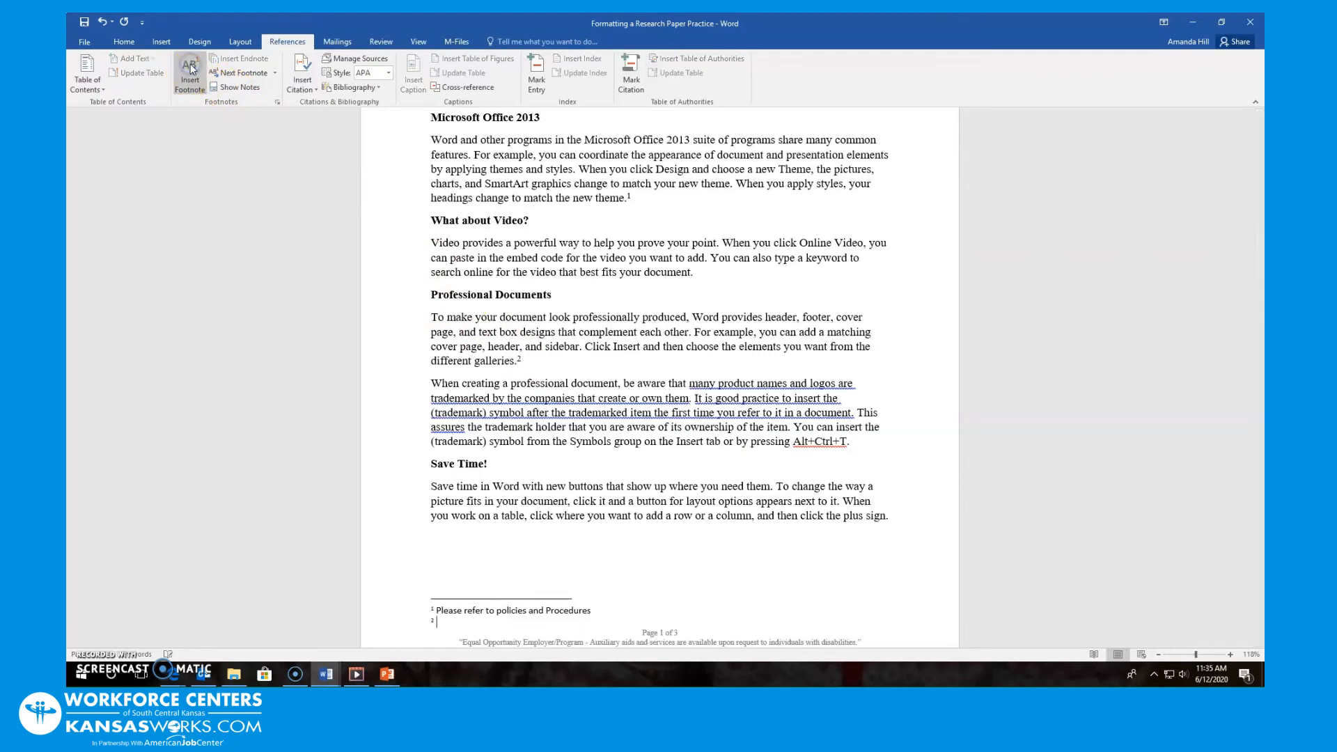
pyautogui.write('Hello Again')
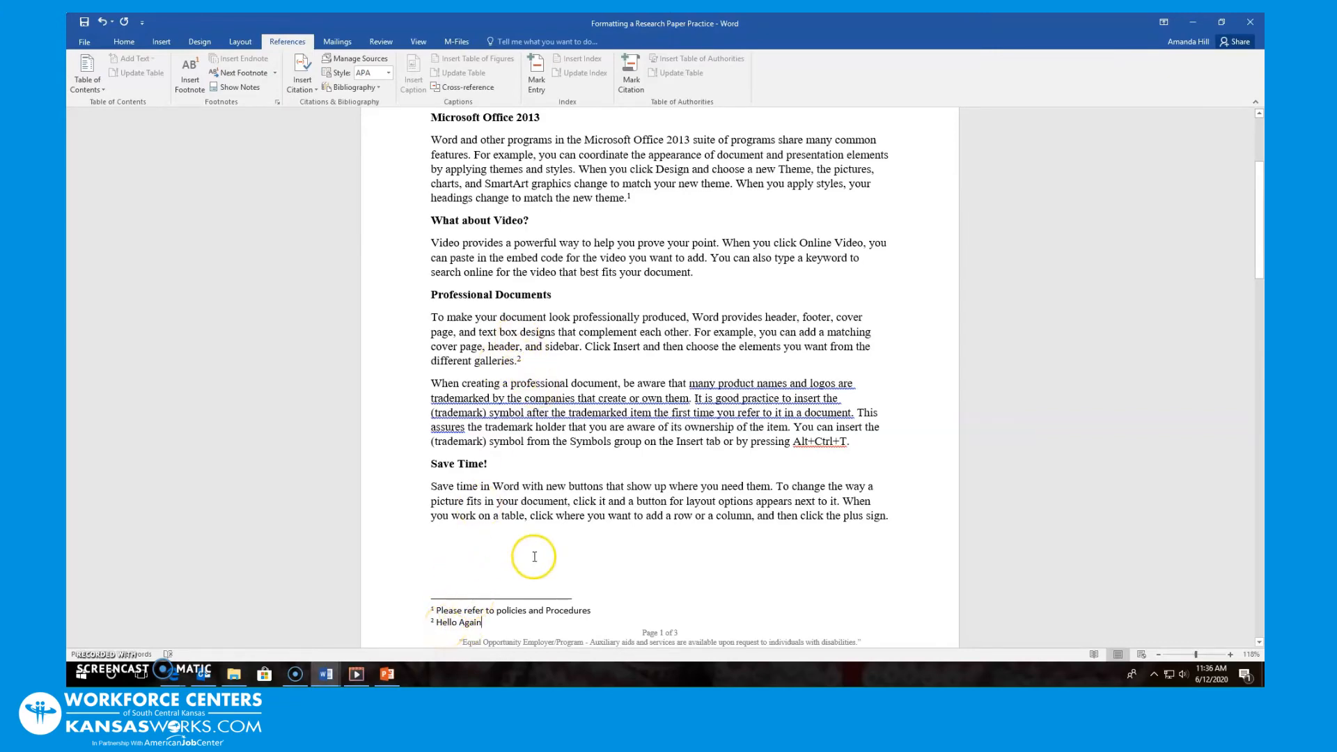
pyautogui.scroll(5, 532, 556)
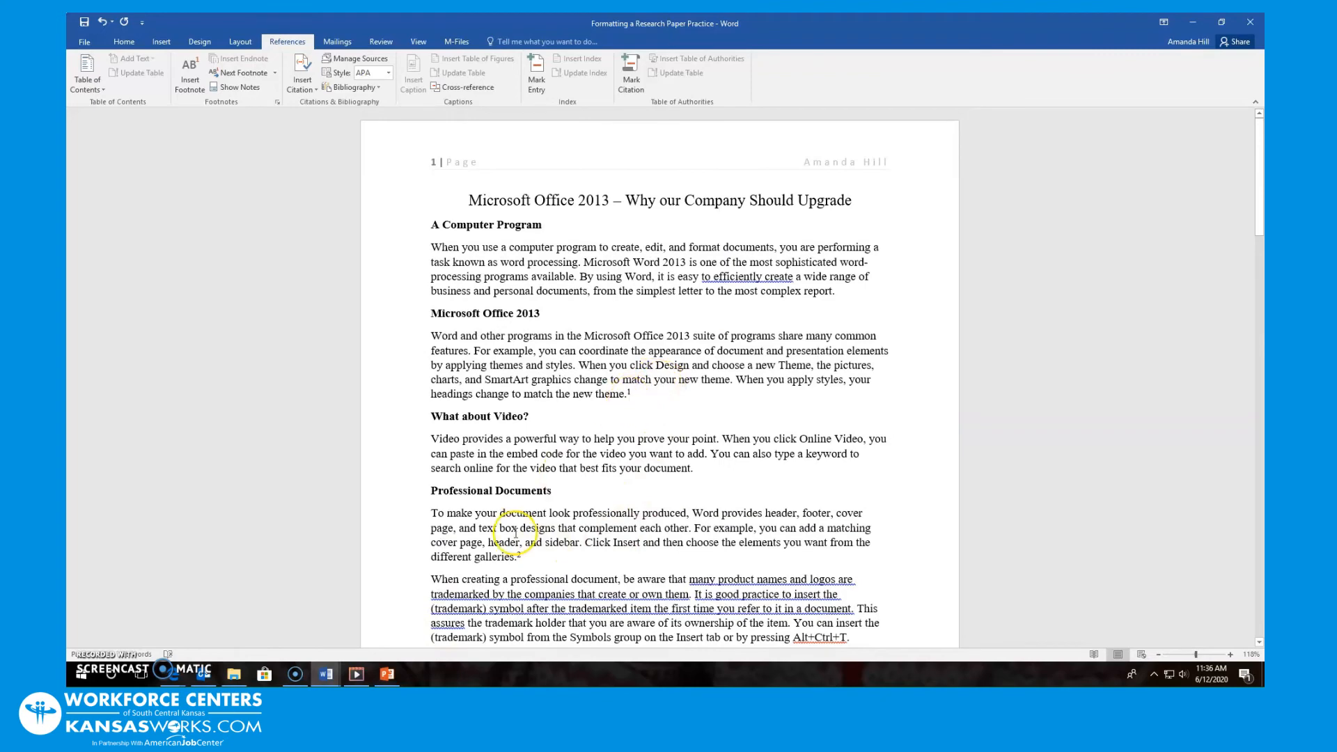
pyautogui.scroll(-5, 557, 550)
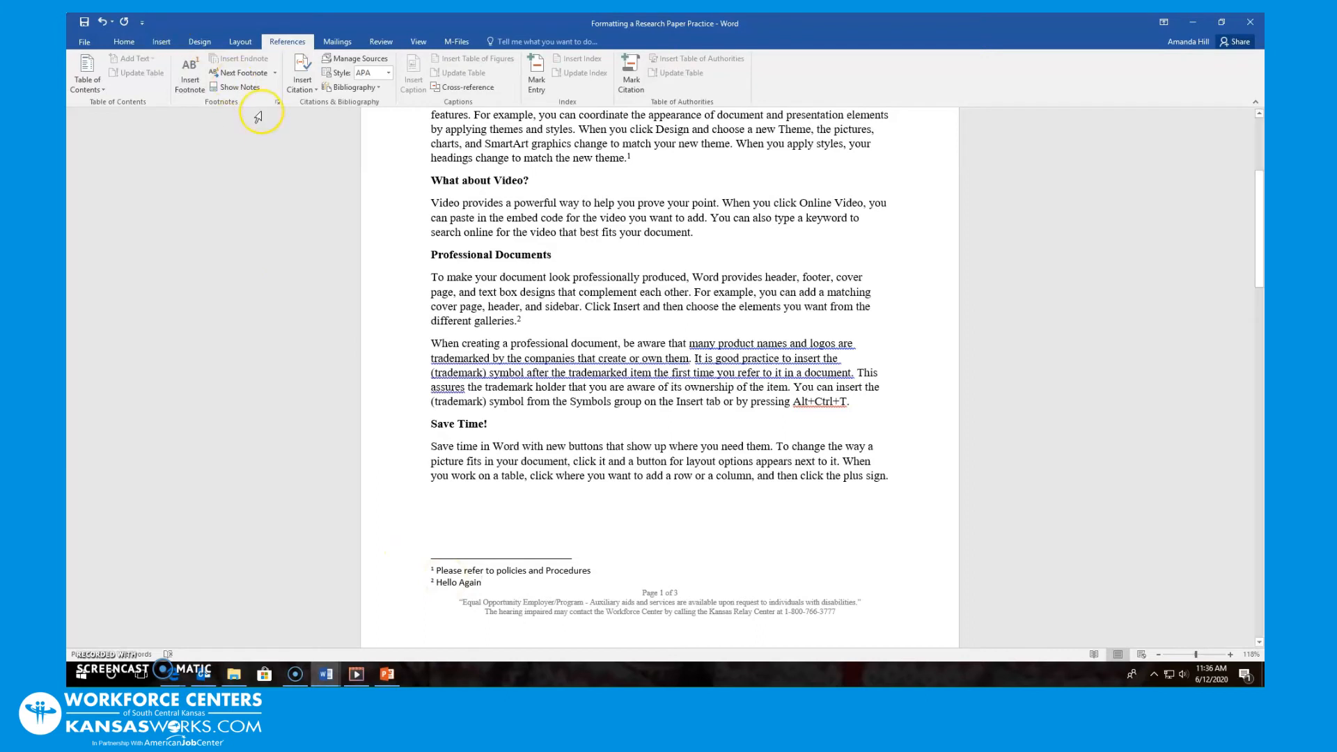
pyautogui.click(277, 104)
pyautogui.click(278, 103)
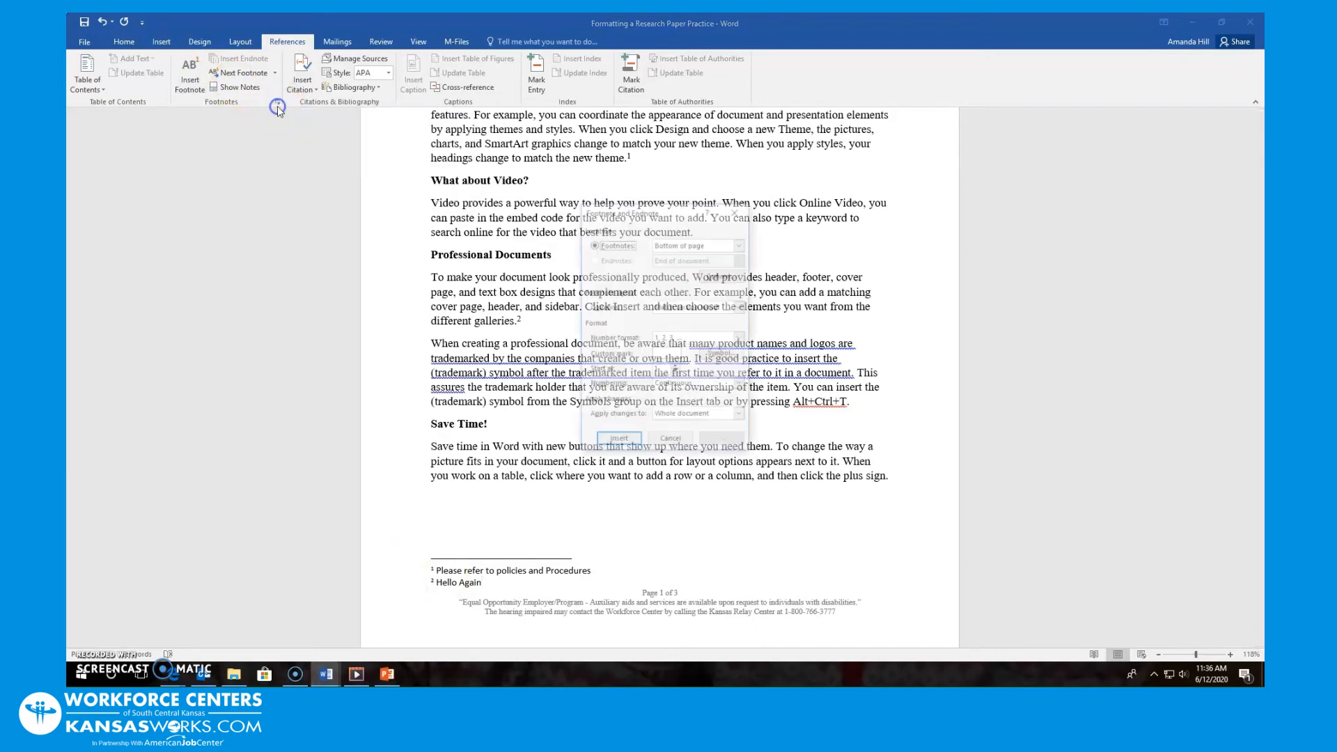
pyautogui.click(741, 243)
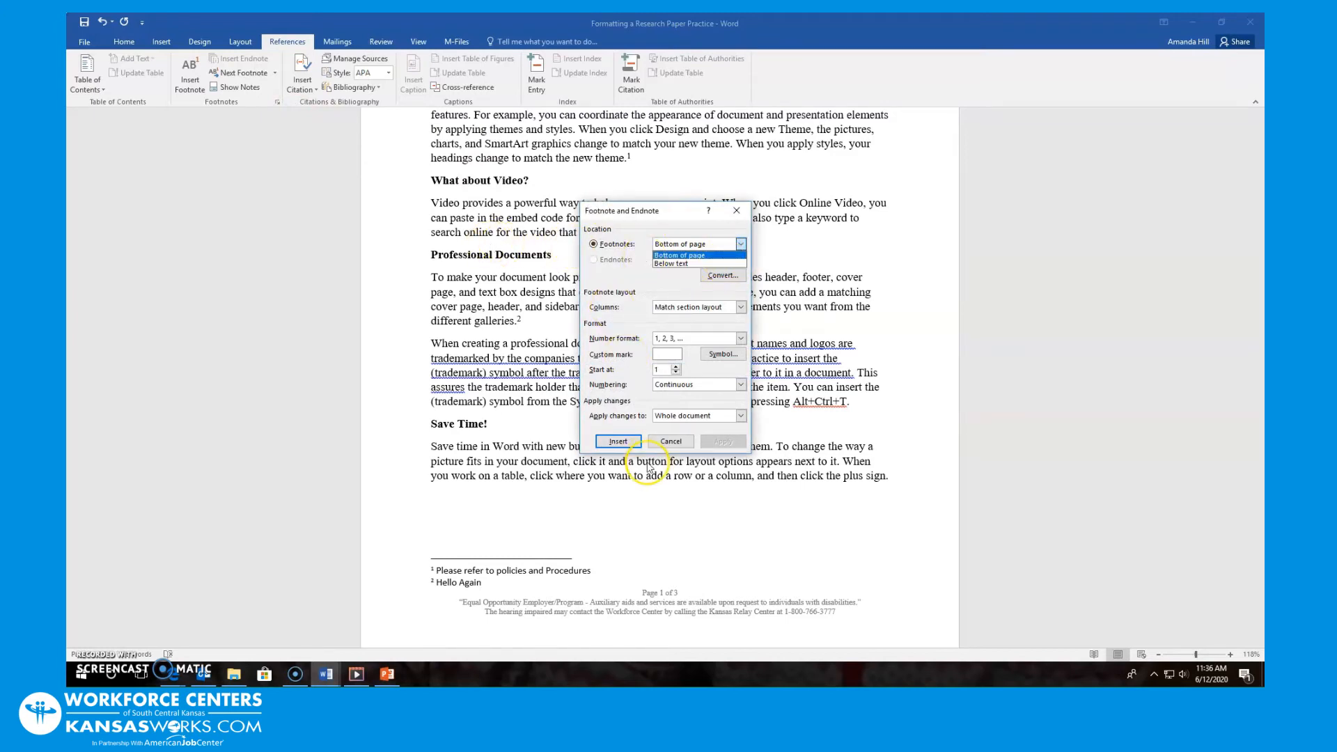
pyautogui.click(670, 441)
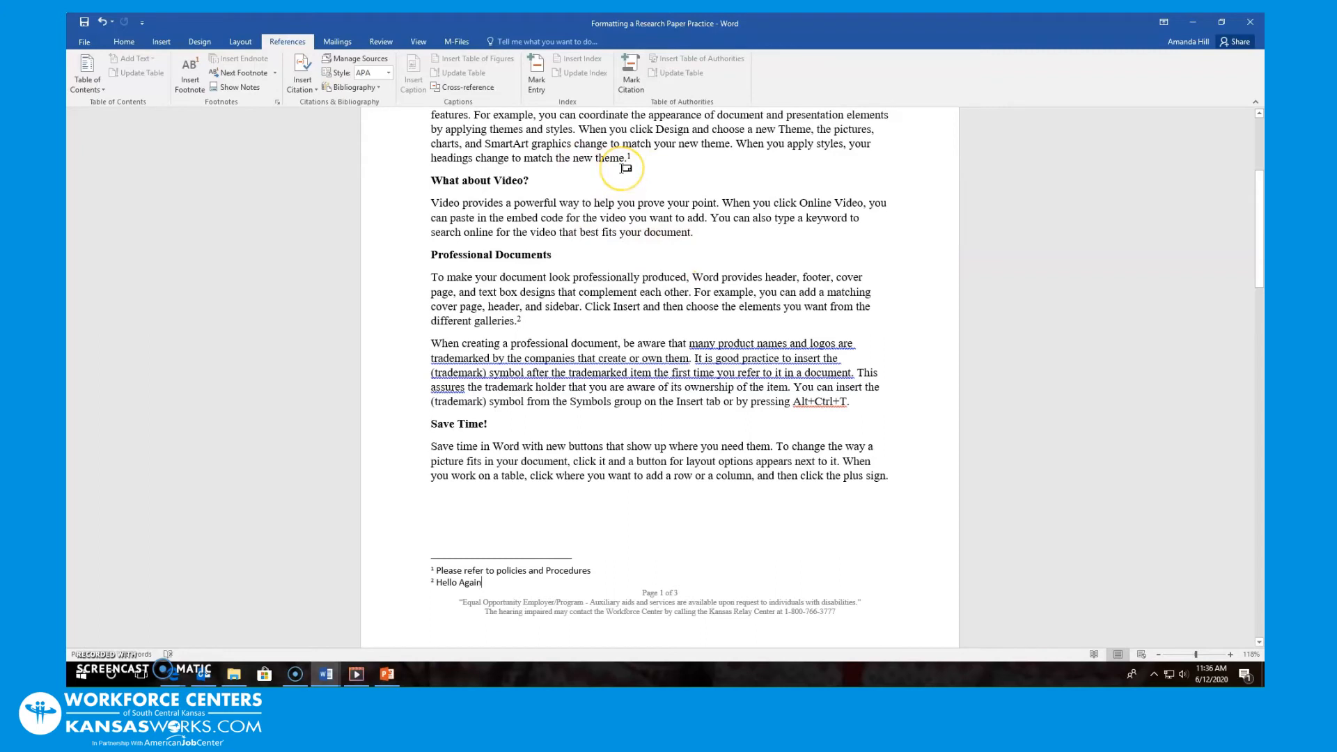
pyautogui.moveTo(625, 168)
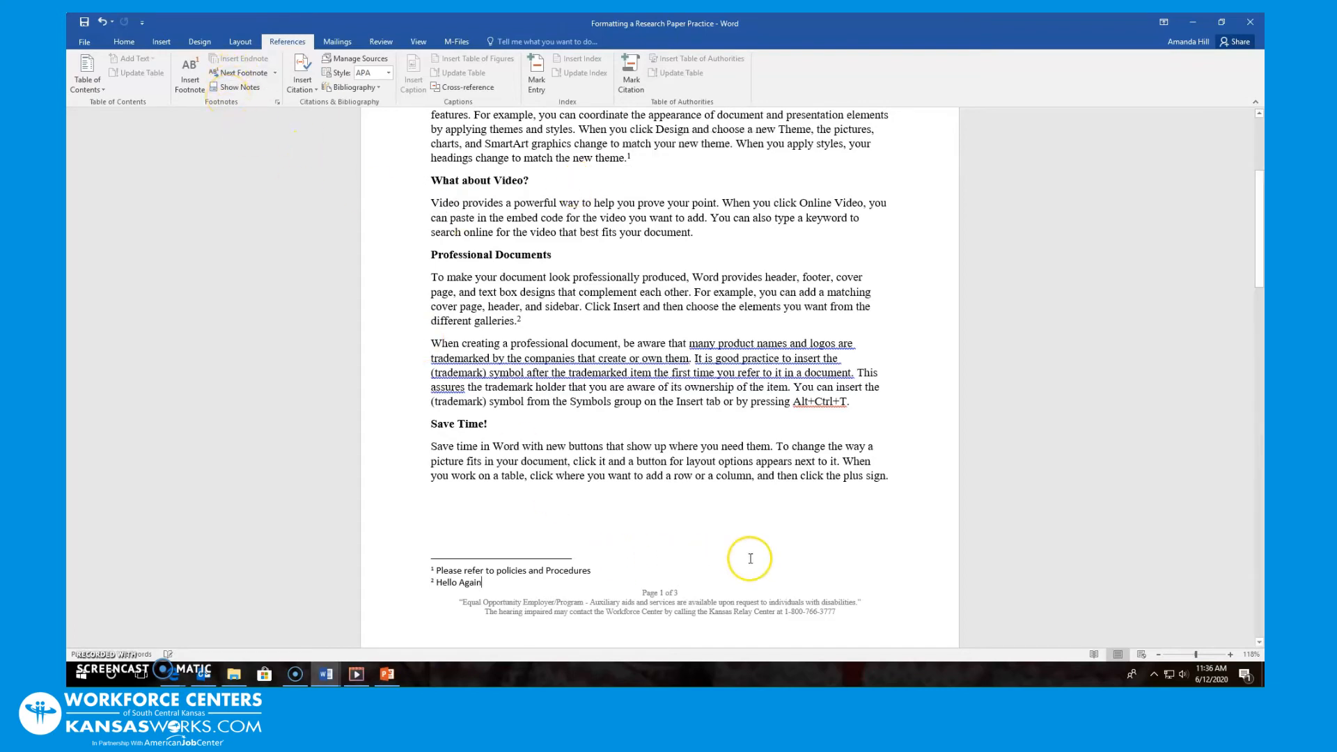
# Insert an endnote after 'your document.' in the video paragraph reading 'This is an endnote'
pyautogui.click(892, 475)
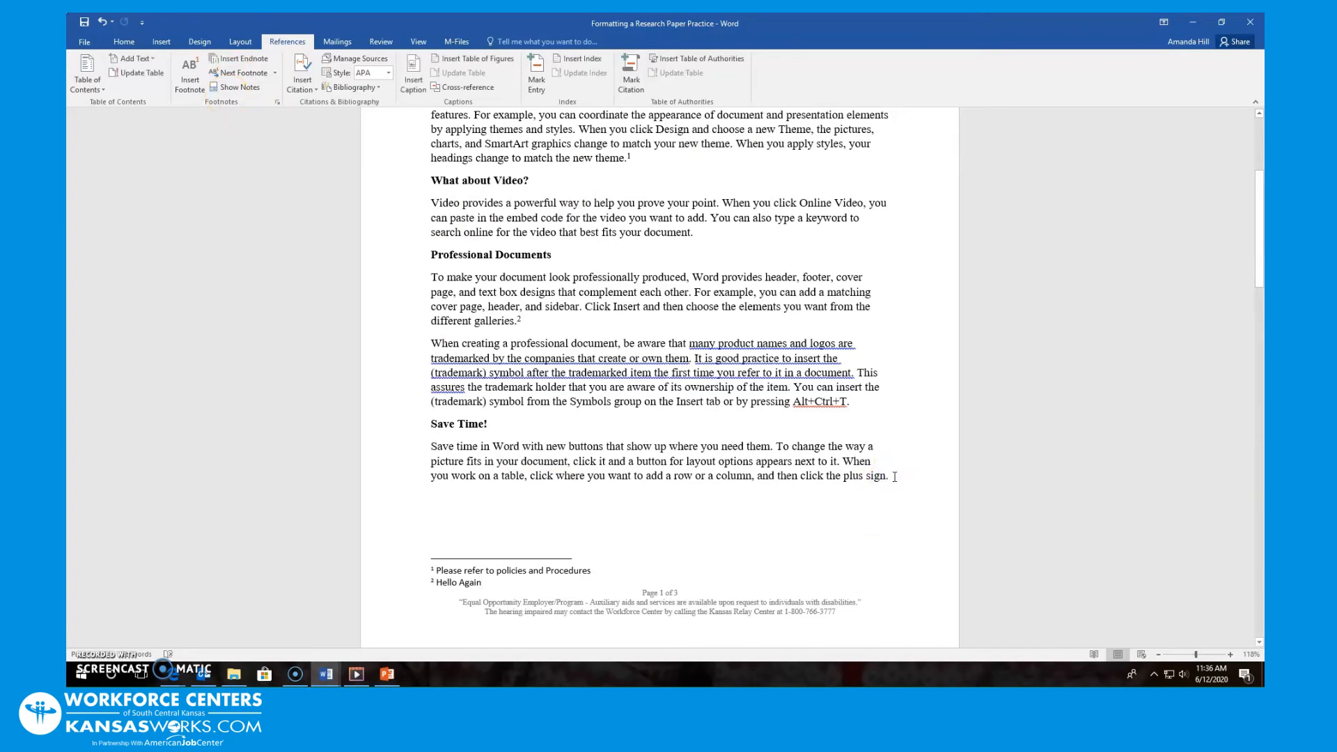
pyautogui.click(708, 232)
pyautogui.click(251, 59)
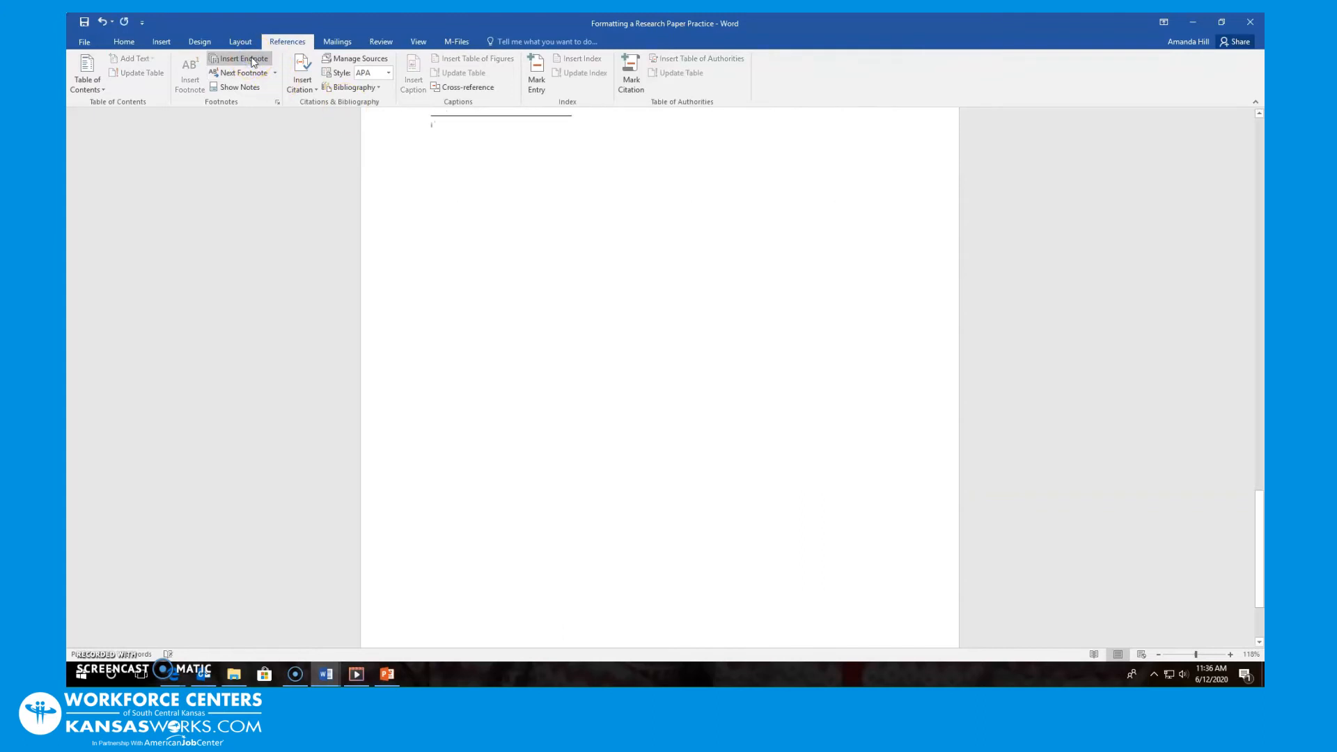
pyautogui.write('This is an endnote')
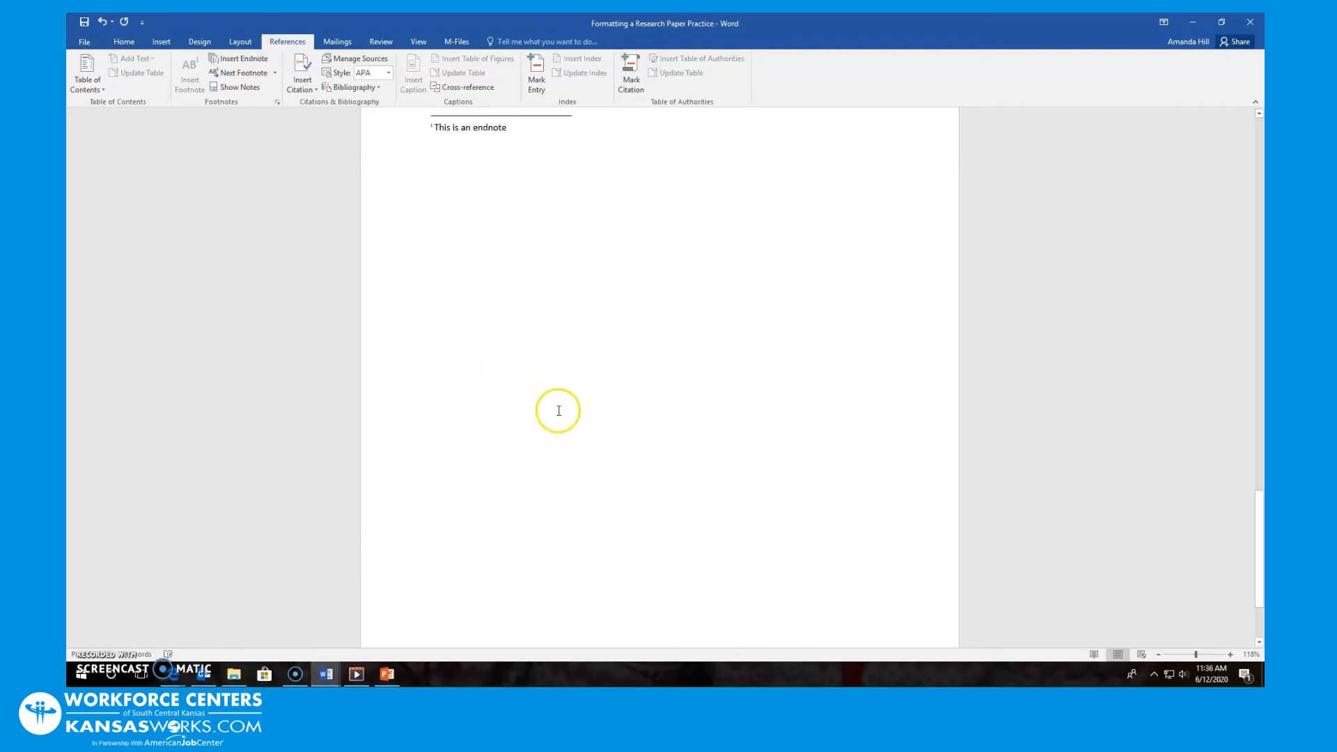
pyautogui.scroll(10, 600, 395)
pyautogui.scroll(20, 603, 398)
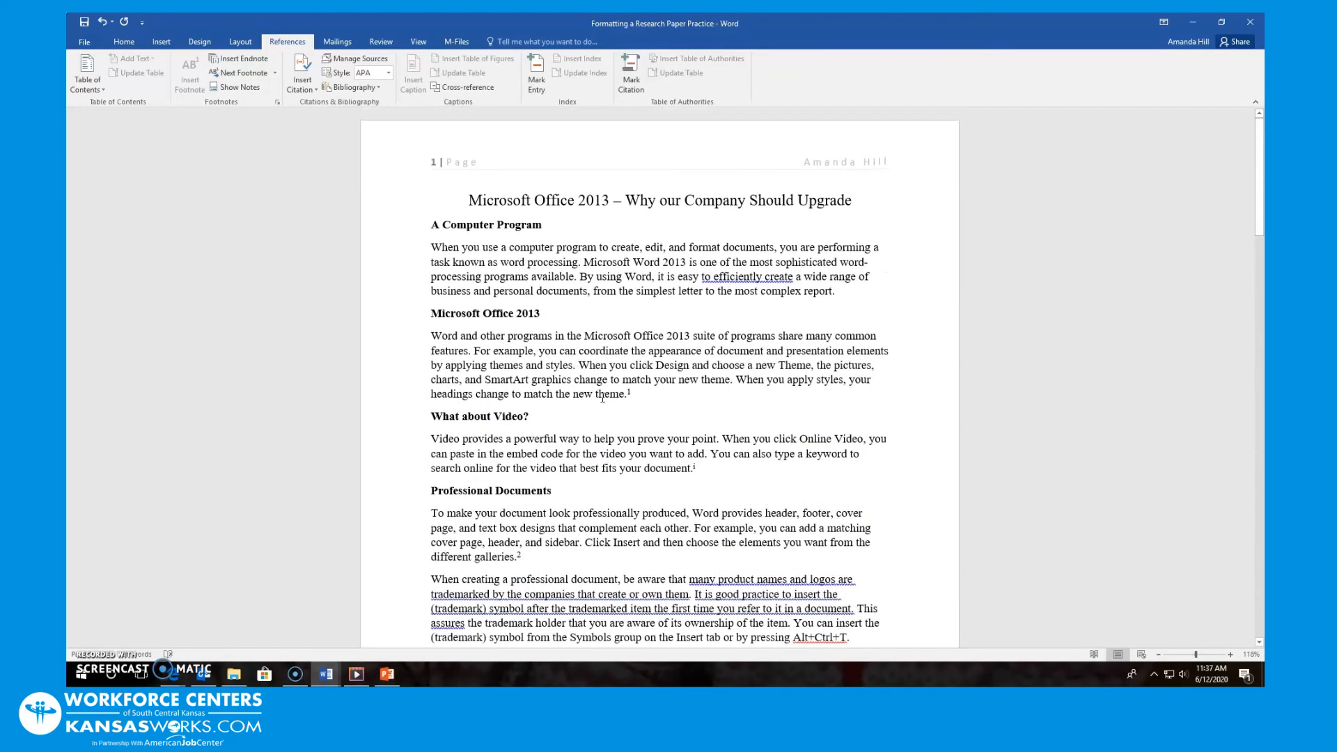
pyautogui.scroll(-5, 604, 398)
pyautogui.click(611, 450)
pyautogui.scroll(2, 593, 418)
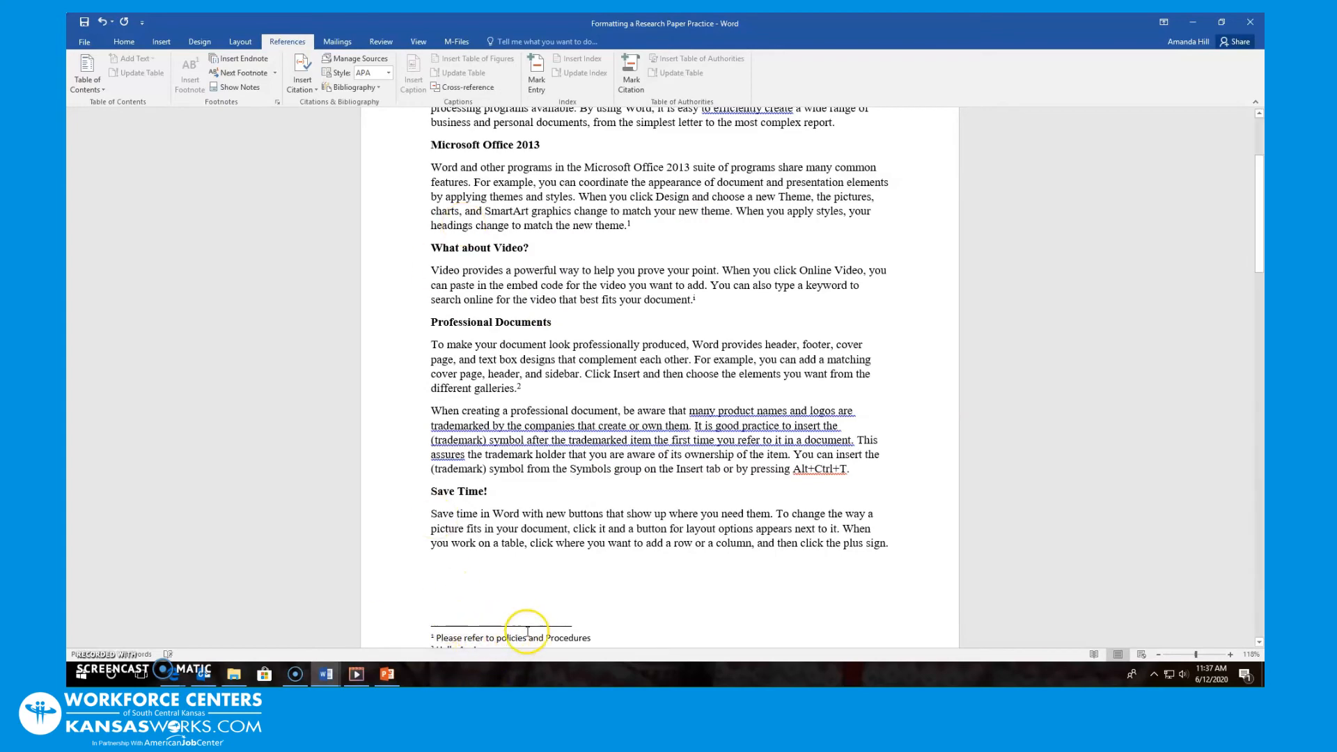
pyautogui.scroll(-3, 646, 321)
pyautogui.scroll(-15, 646, 321)
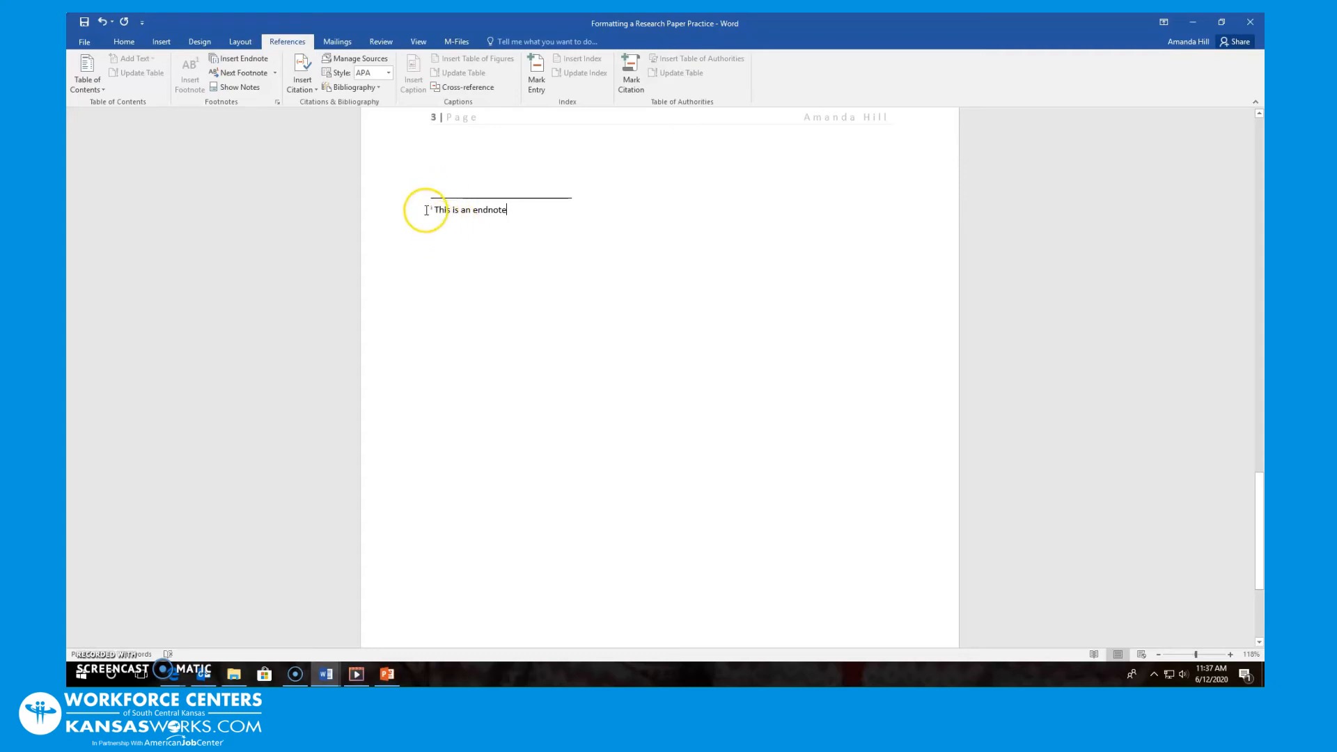
pyautogui.scroll(8, 488, 230)
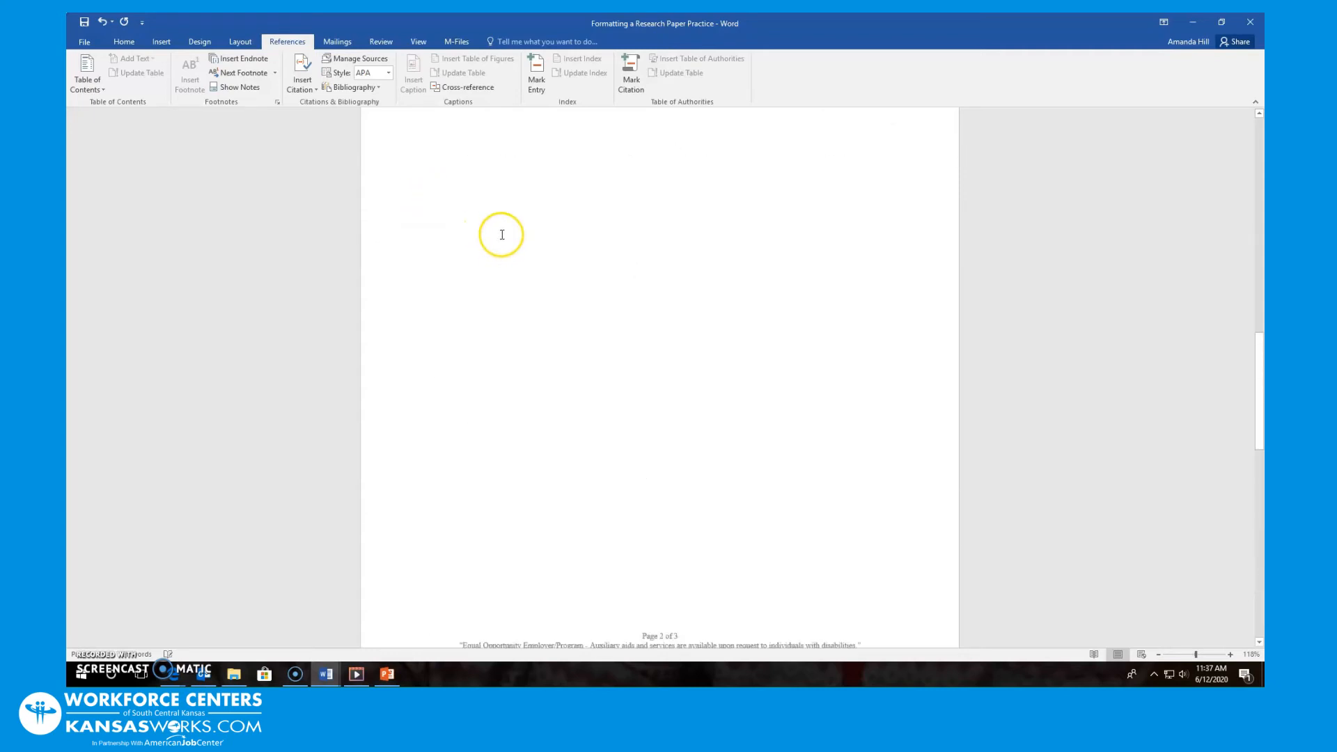
pyautogui.scroll(10, 501, 235)
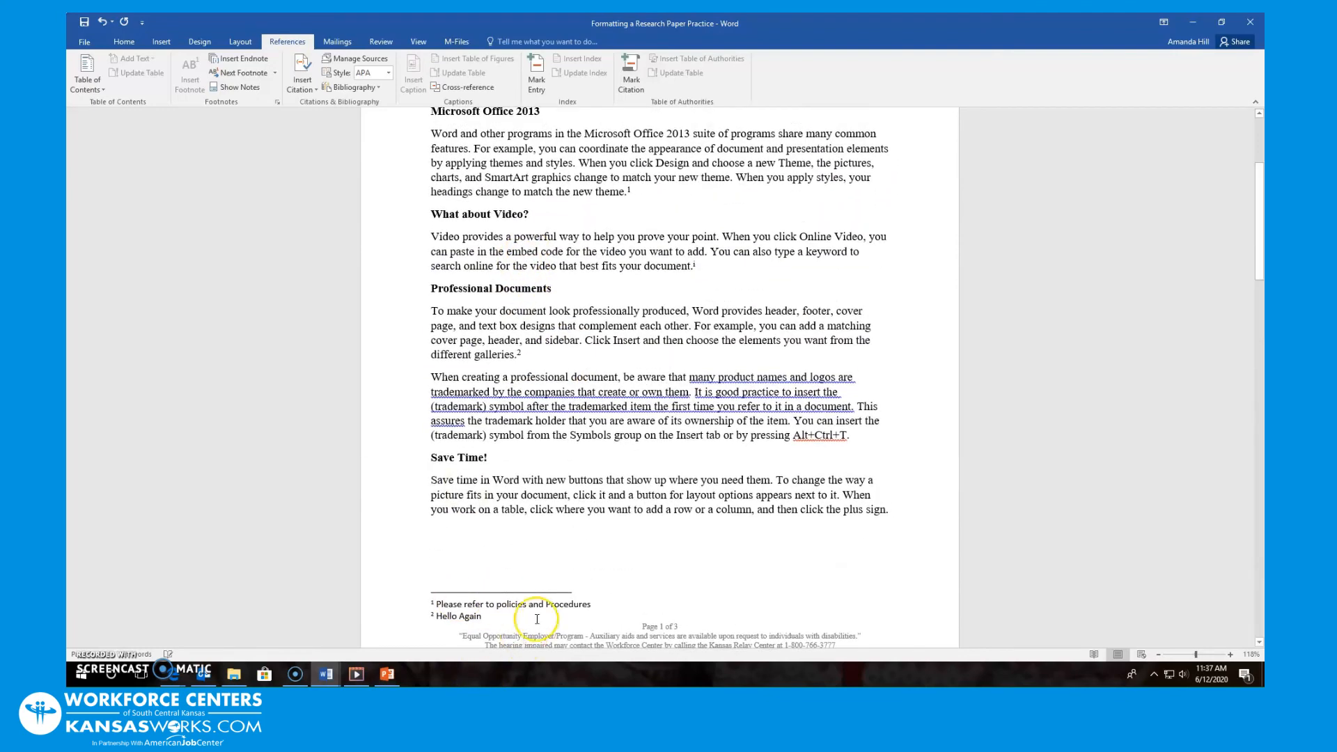
pyautogui.scroll(-5, 508, 616)
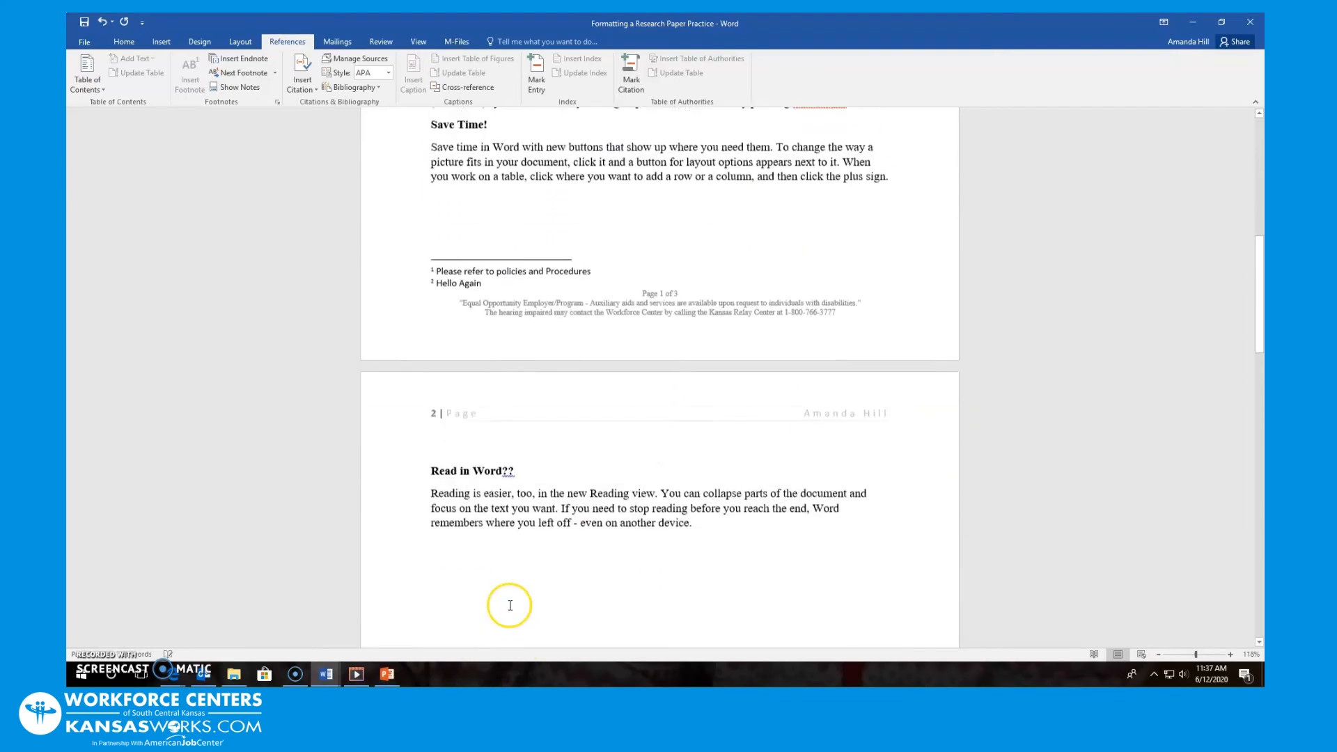
pyautogui.scroll(-12, 510, 605)
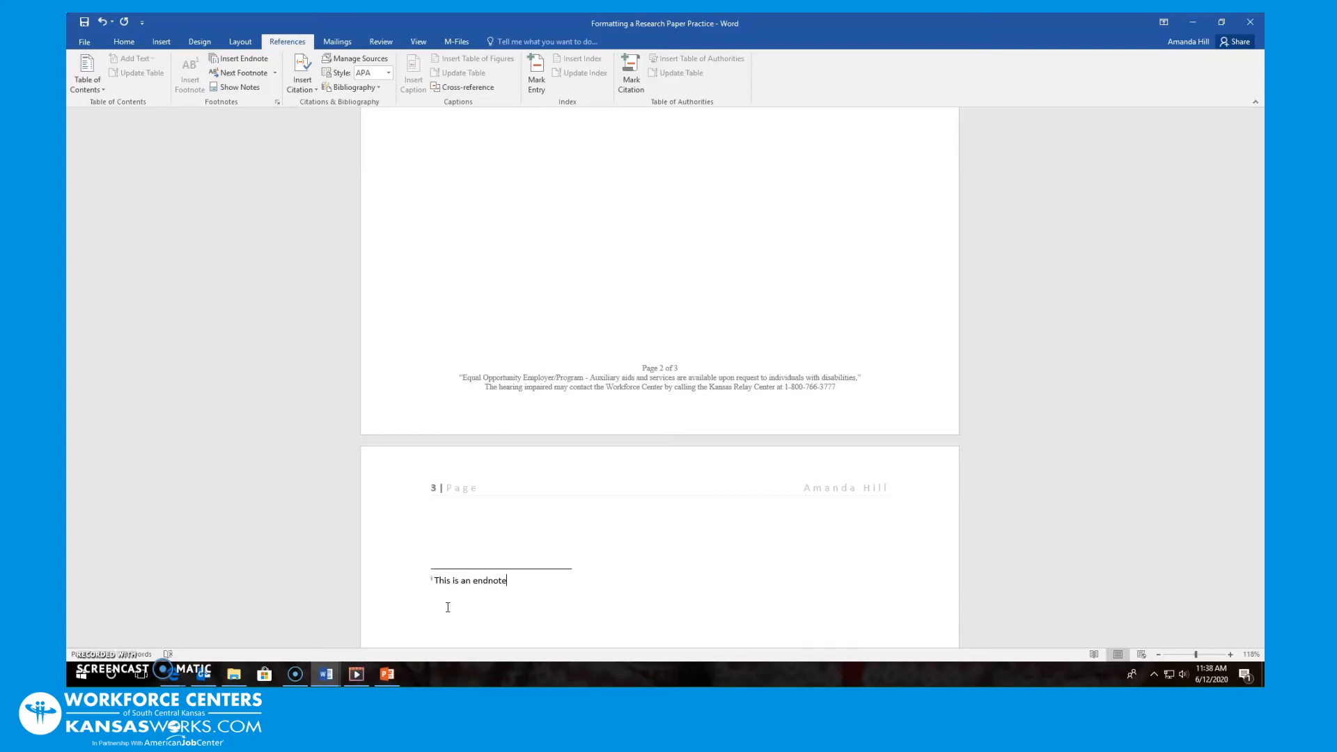
pyautogui.scroll(20, 448, 607)
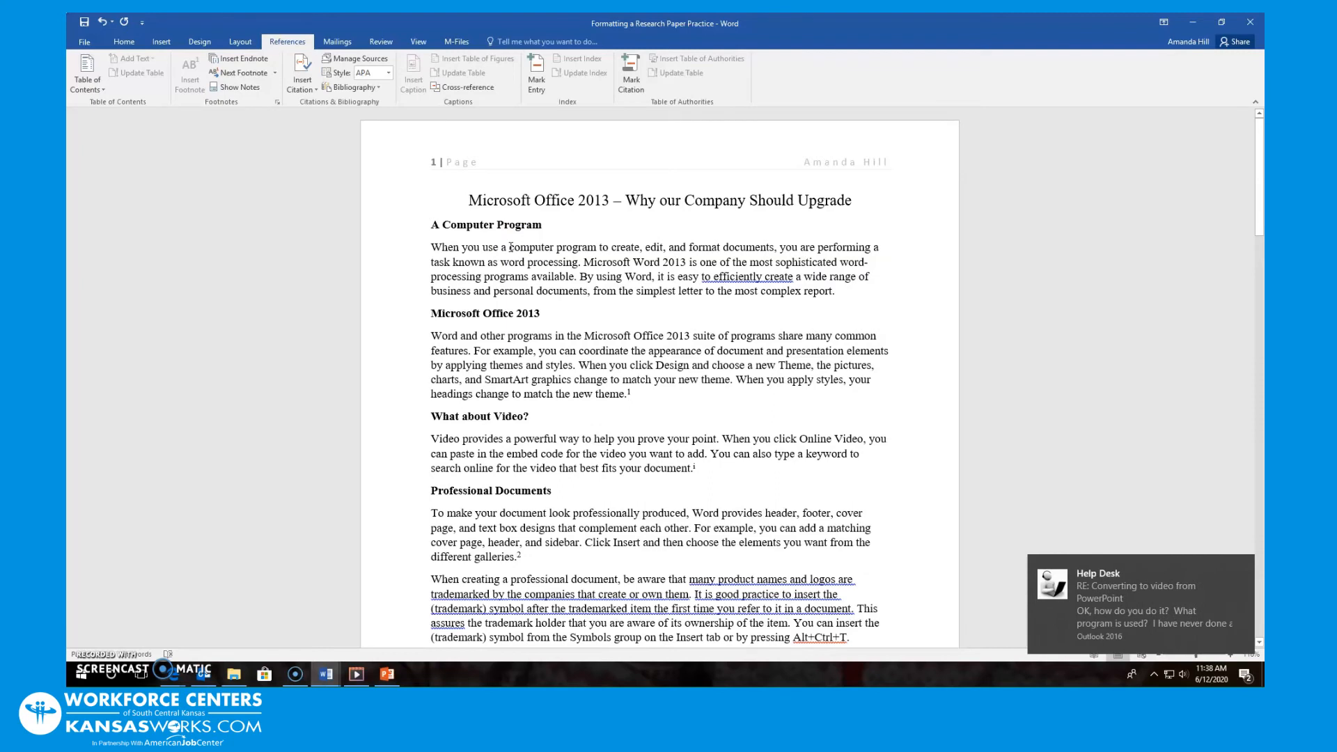
# Multi-select the headings A Computer Program, Microsoft Office 2013, What about Video?, Professional Documents, Save Time!
pyautogui.moveTo(546, 226); pyautogui.dragTo(437, 225)
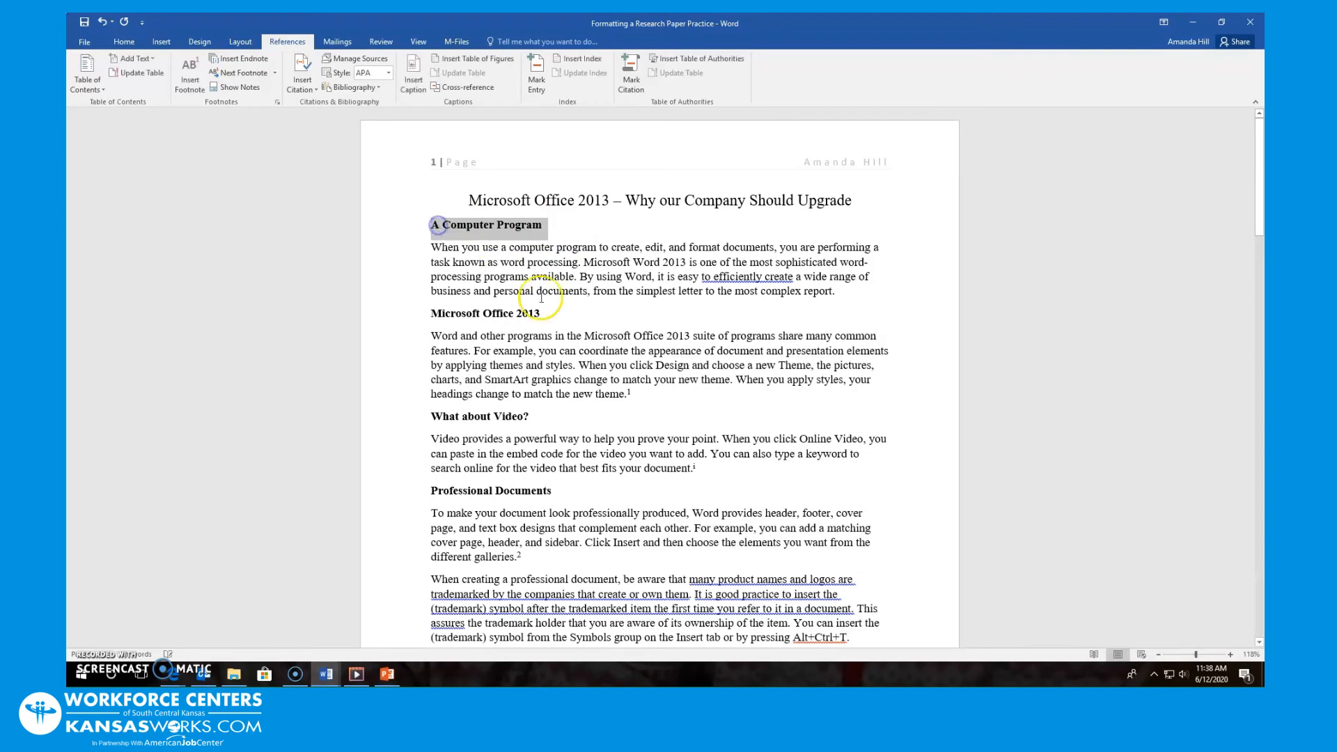
pyautogui.moveTo(548, 314); pyautogui.dragTo(396, 316)
pyautogui.moveTo(568, 417); pyautogui.dragTo(397, 414)
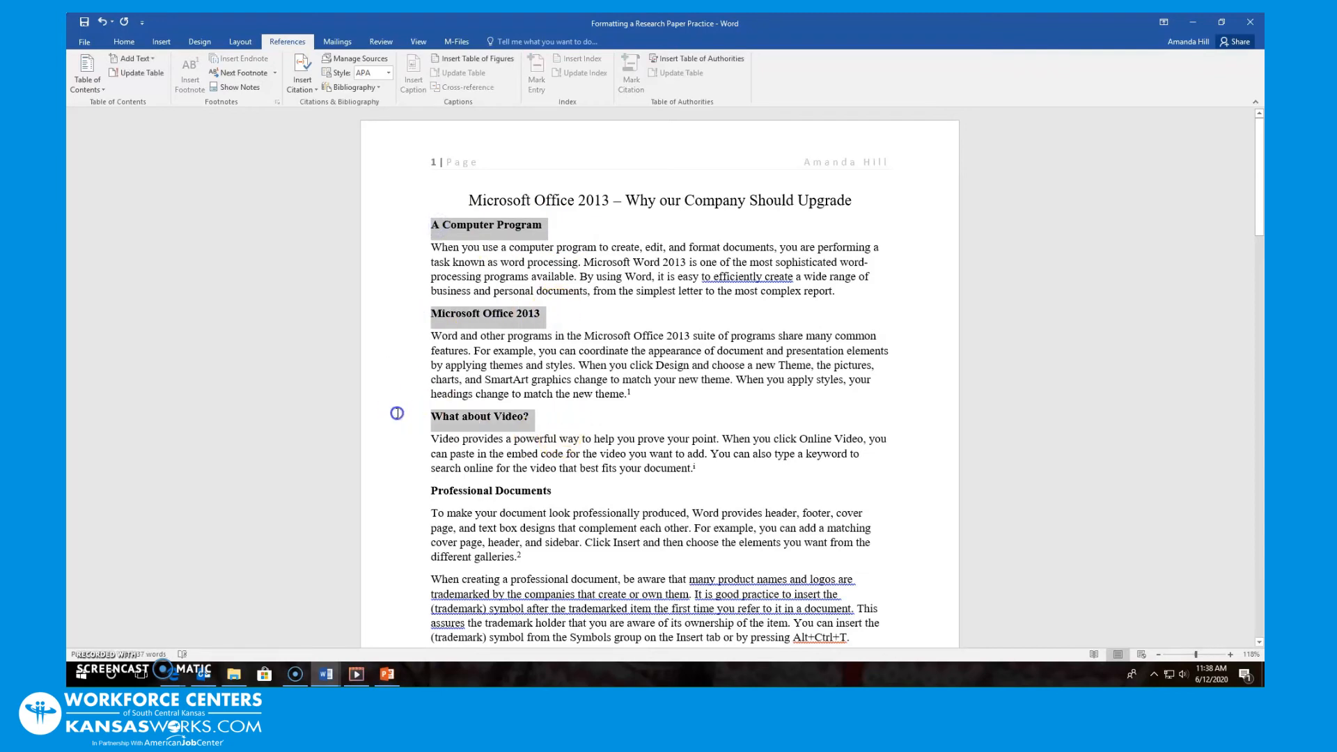
pyautogui.moveTo(569, 493); pyautogui.dragTo(415, 494)
pyautogui.scroll(-6, 630, 492)
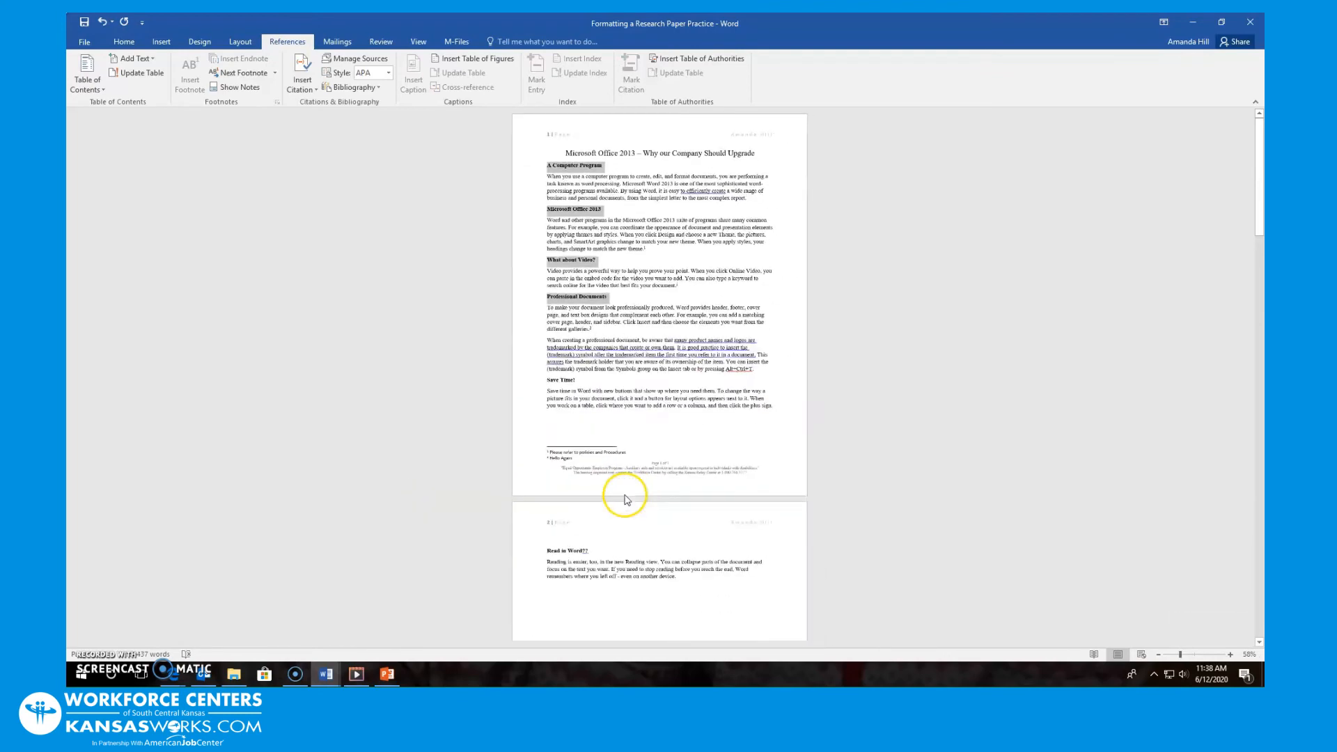
pyautogui.scroll(4, 625, 493)
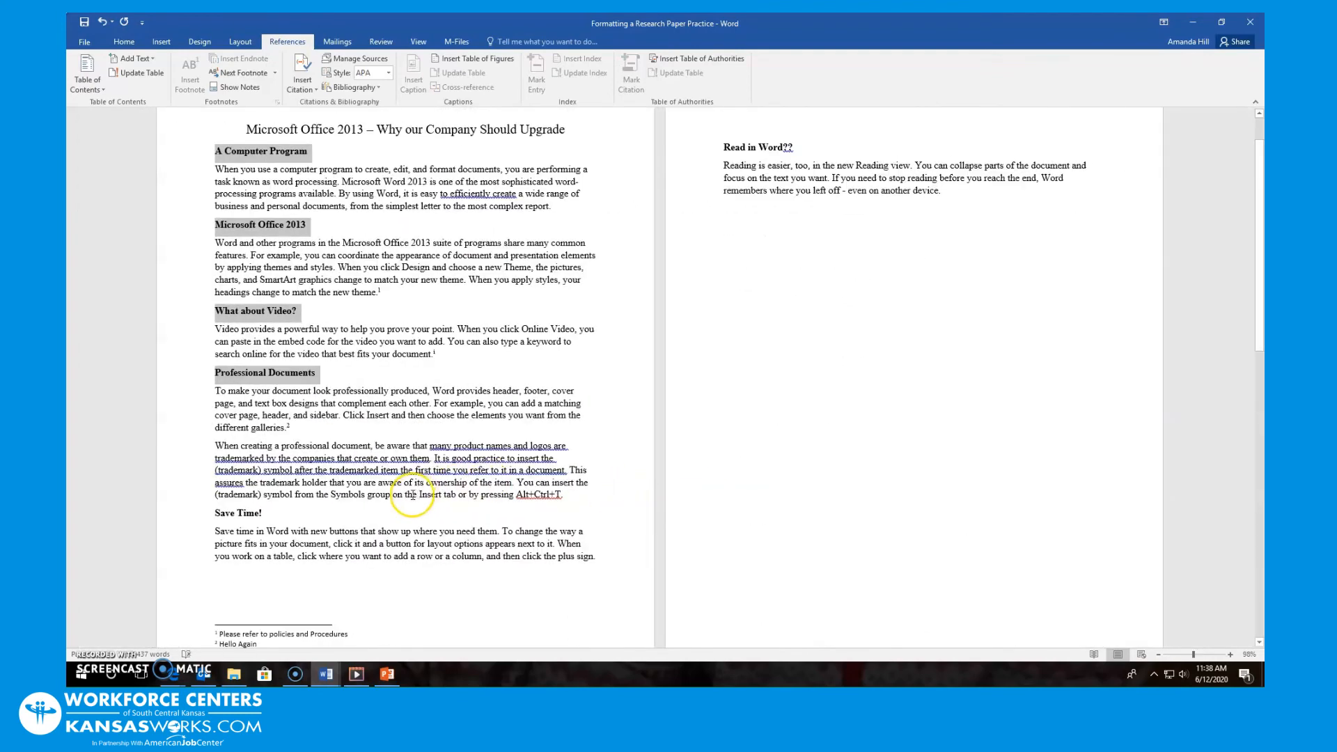
pyautogui.moveTo(277, 519); pyautogui.dragTo(227, 516)
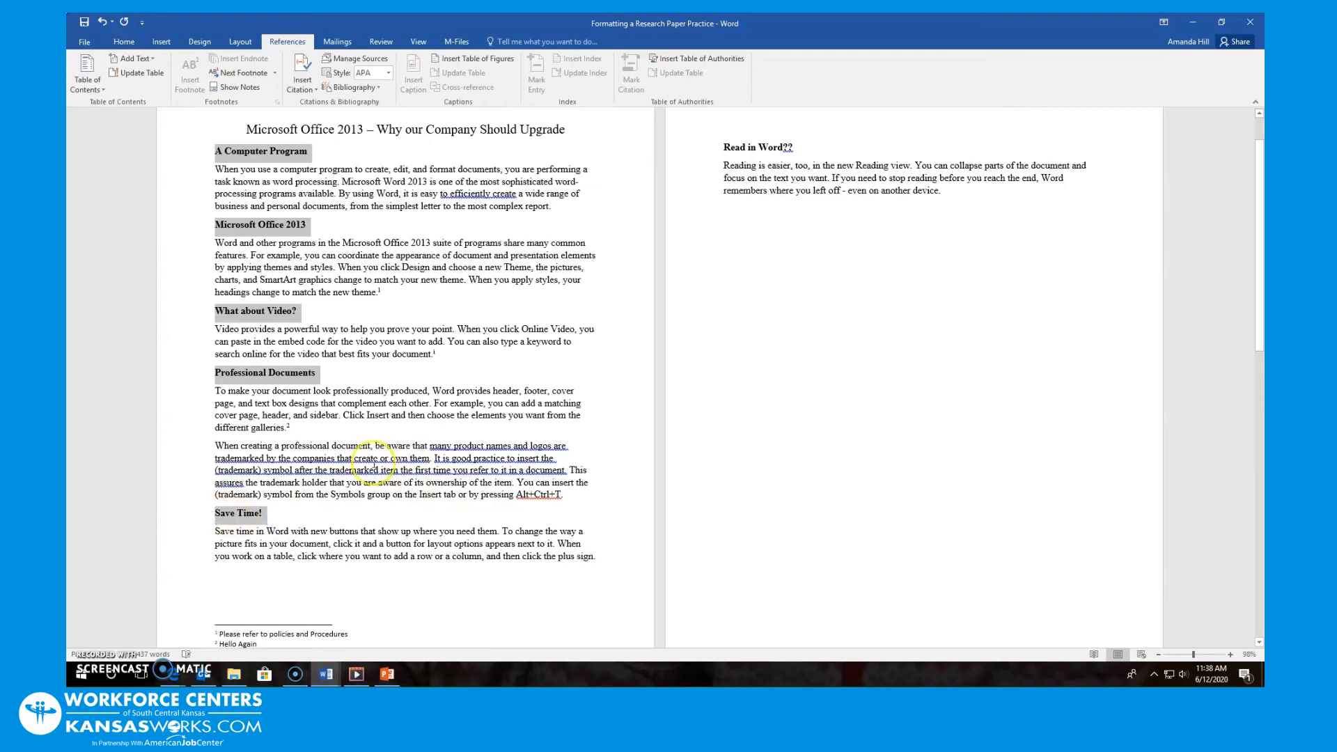
pyautogui.scroll(-2, 244, 529)
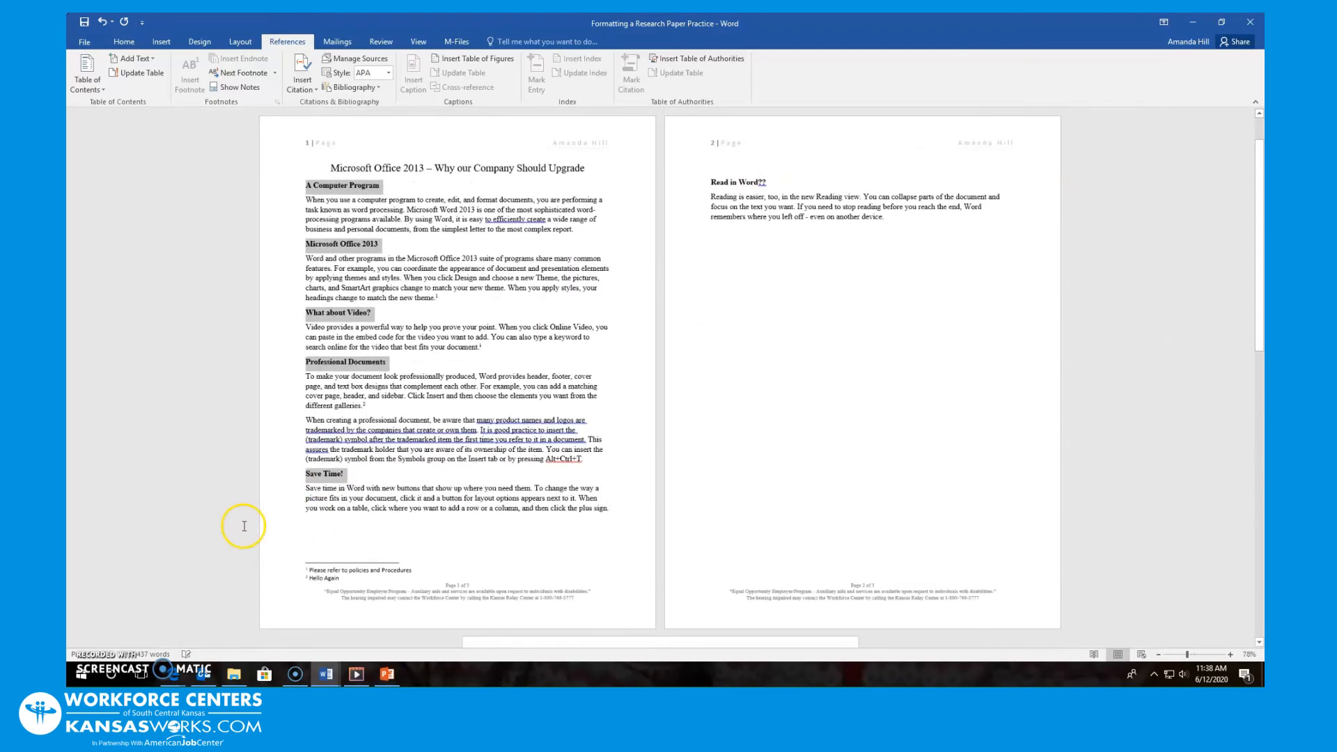
pyautogui.scroll(2, 240, 532)
pyautogui.scroll(-2, 240, 531)
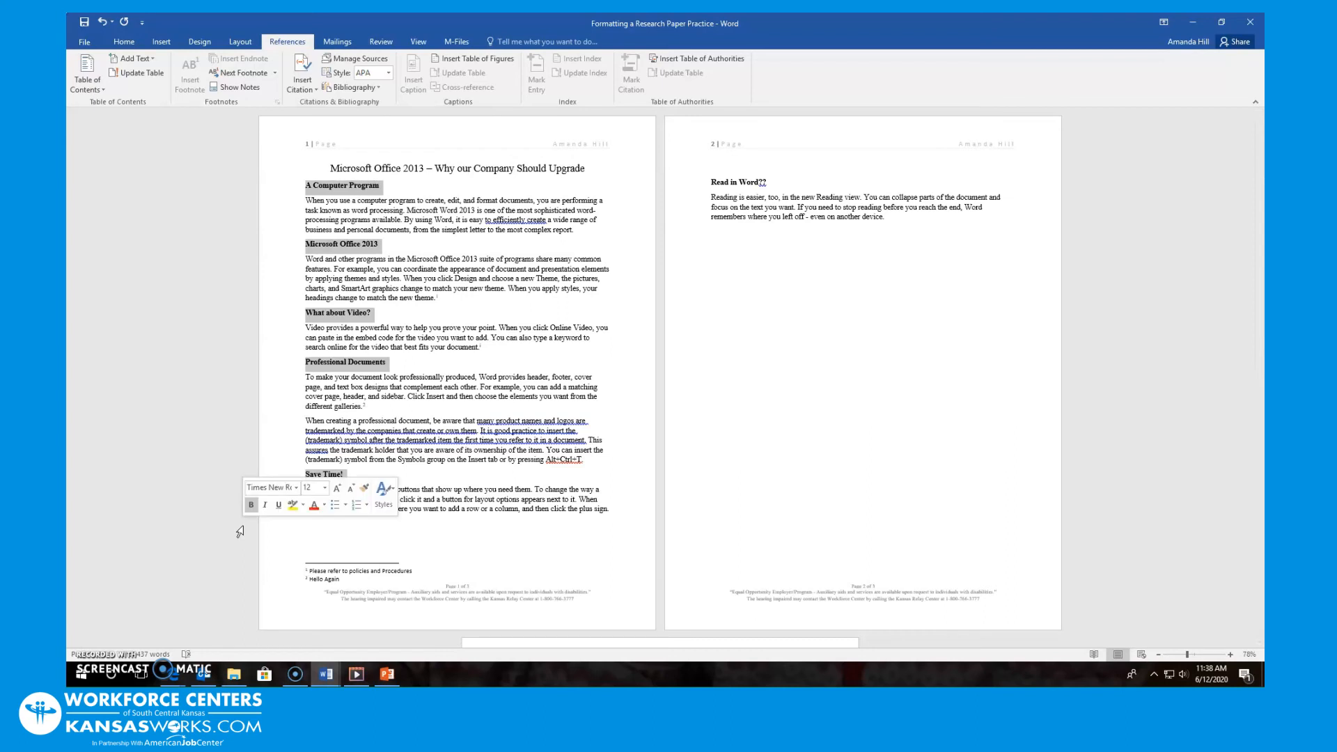
# Apply the Heading 1 style to the selected headings from the Home Styles gallery
pyautogui.click(125, 43)
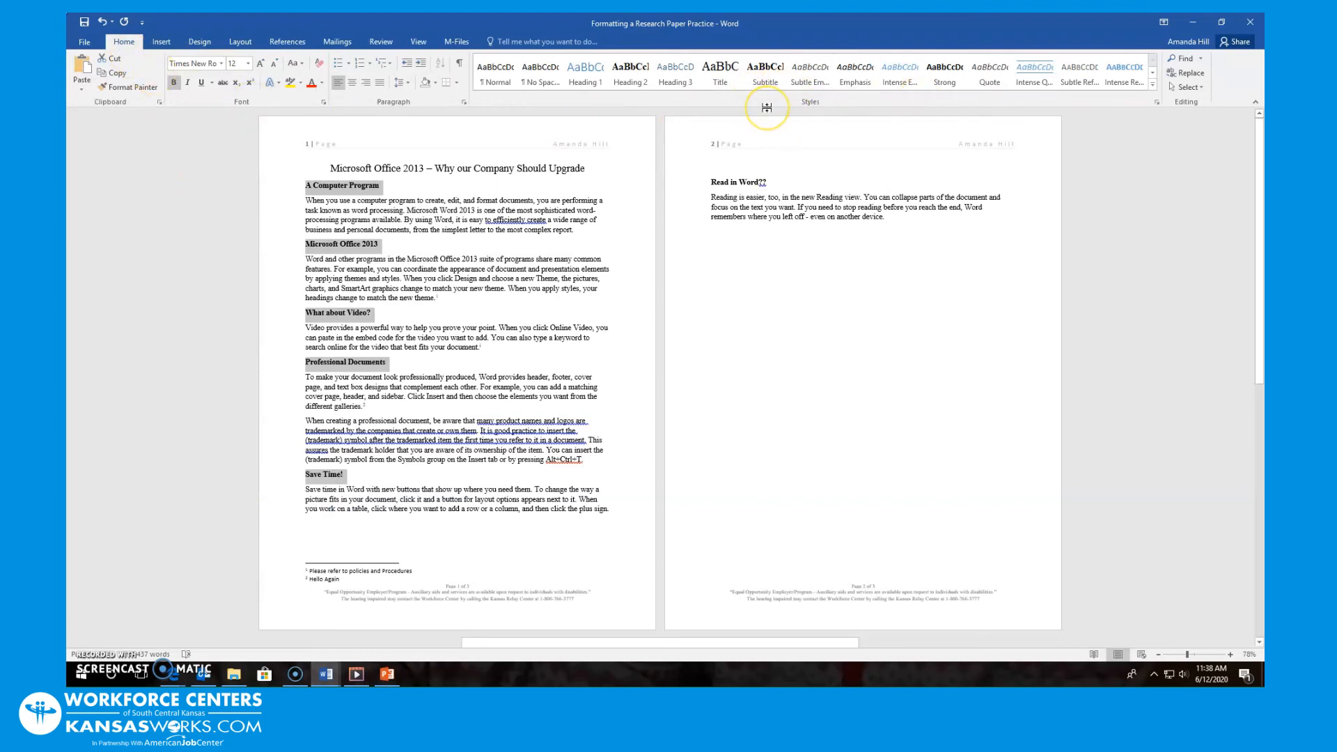
pyautogui.click(575, 87)
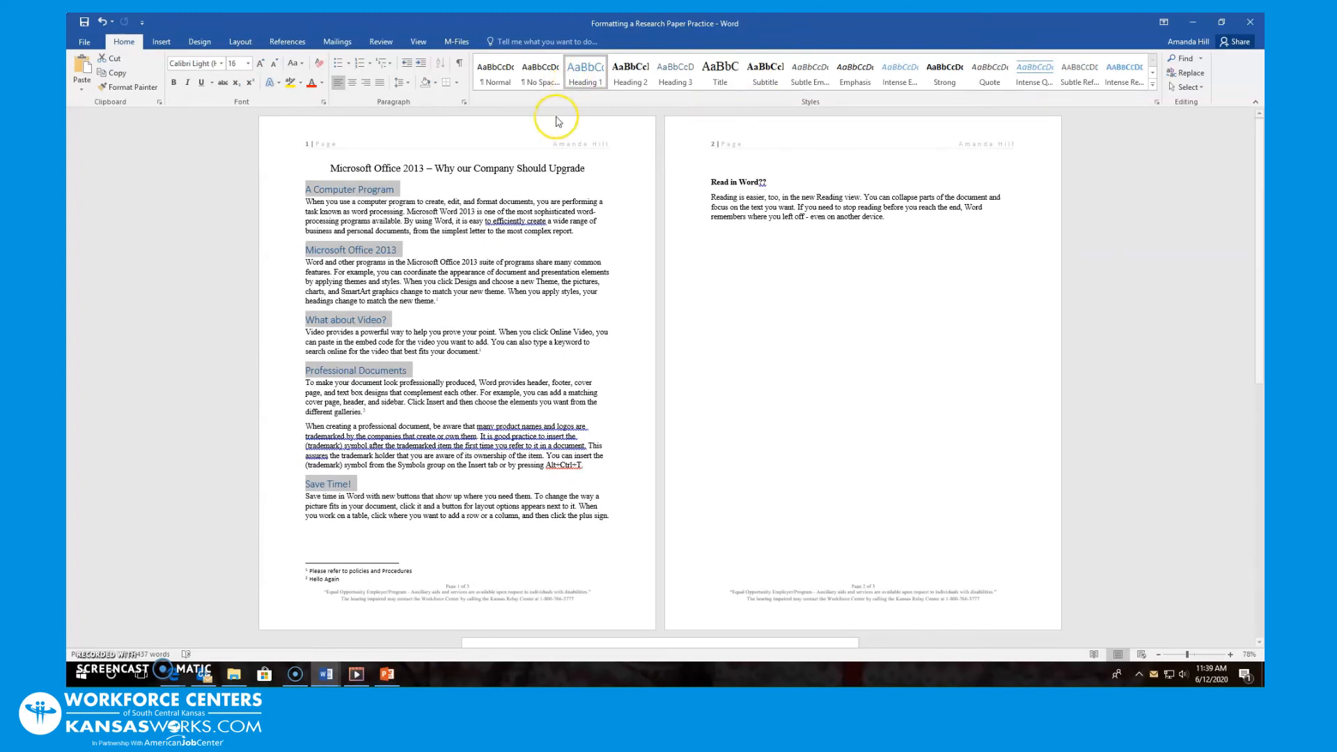
pyautogui.rightClick(303, 190)
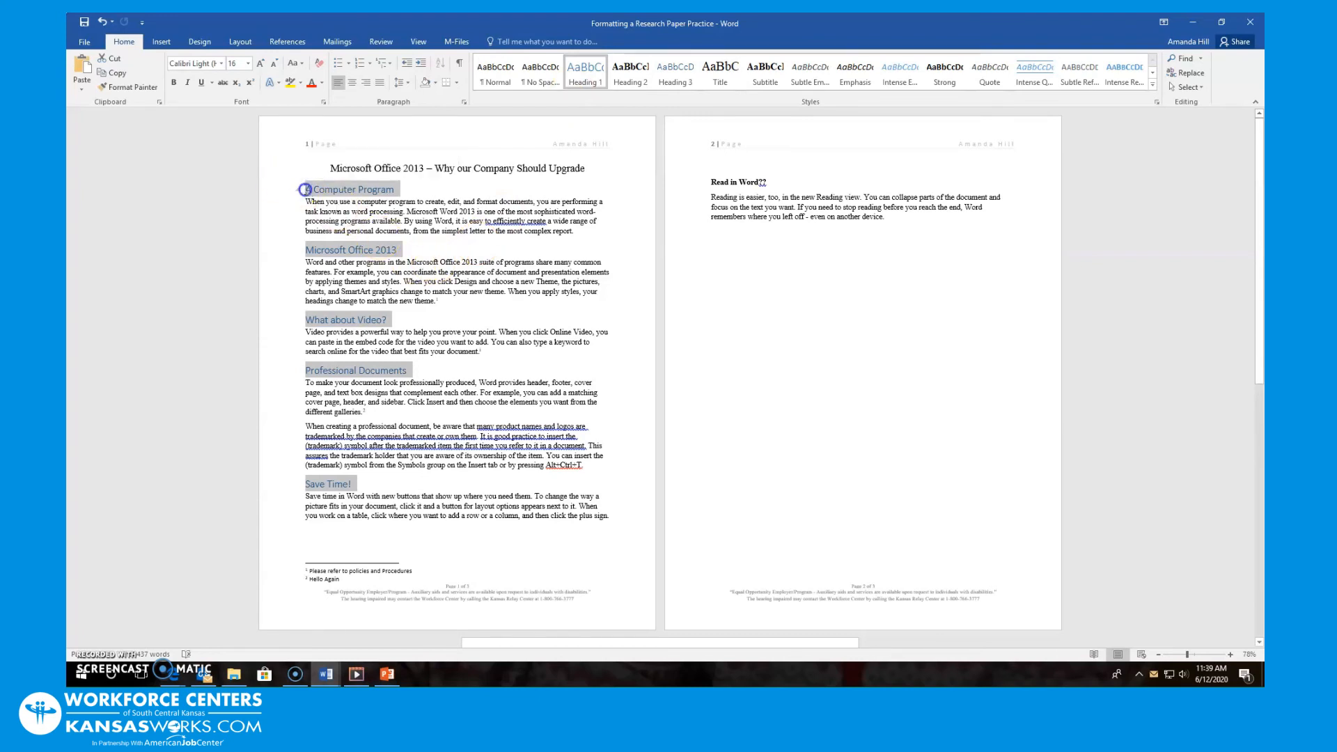
pyautogui.click(308, 193)
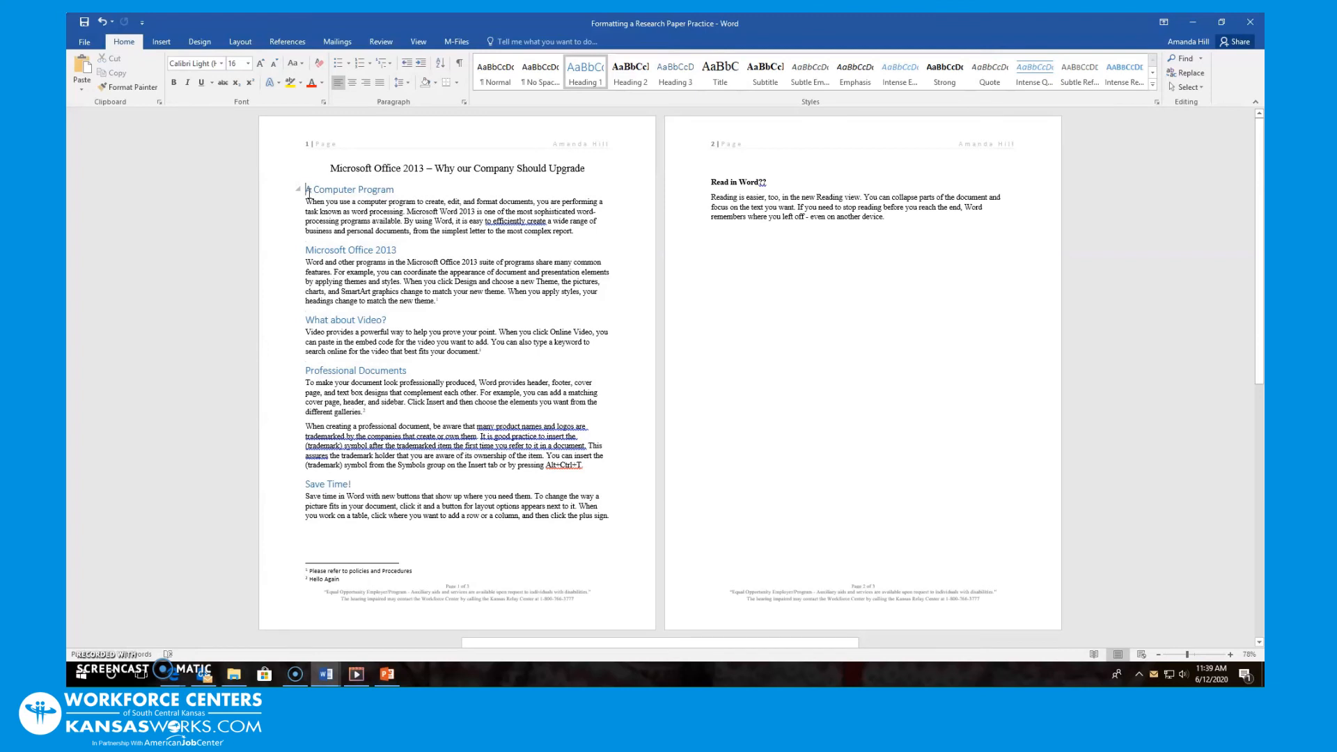
pyautogui.click(159, 42)
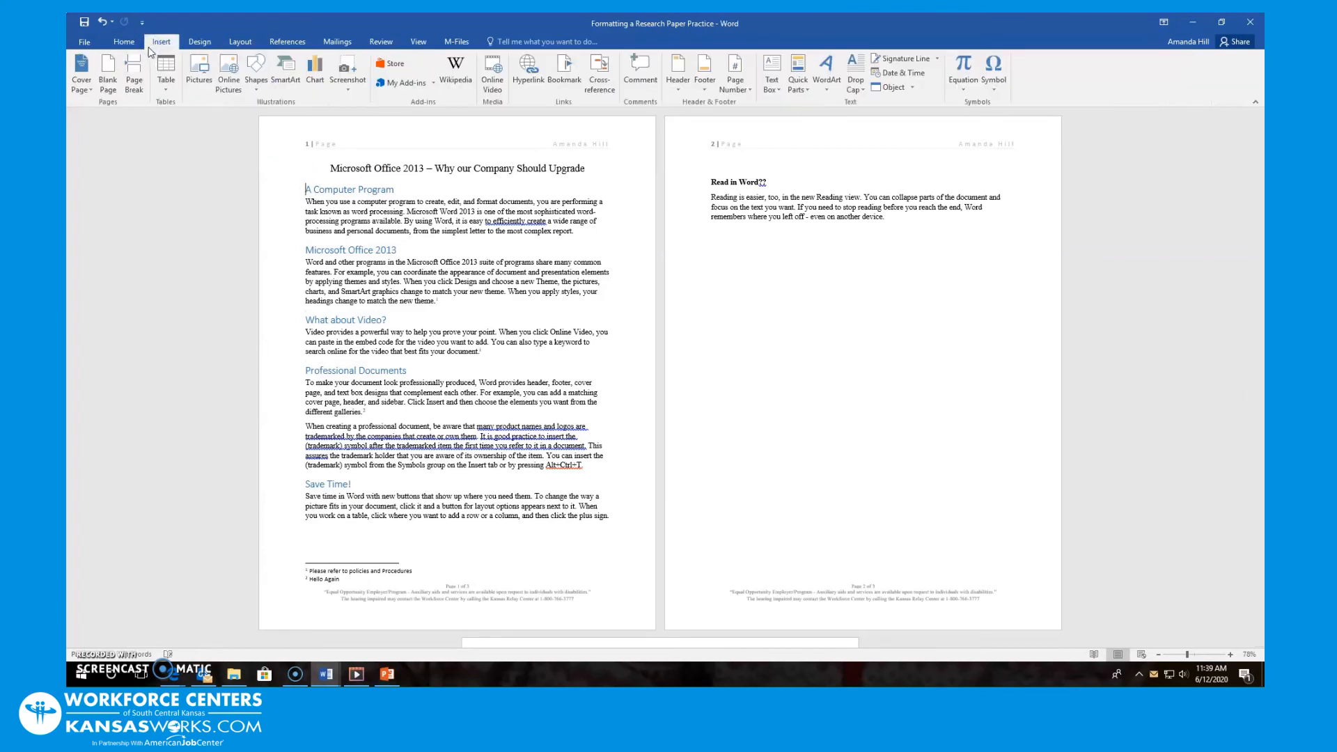
pyautogui.click(110, 77)
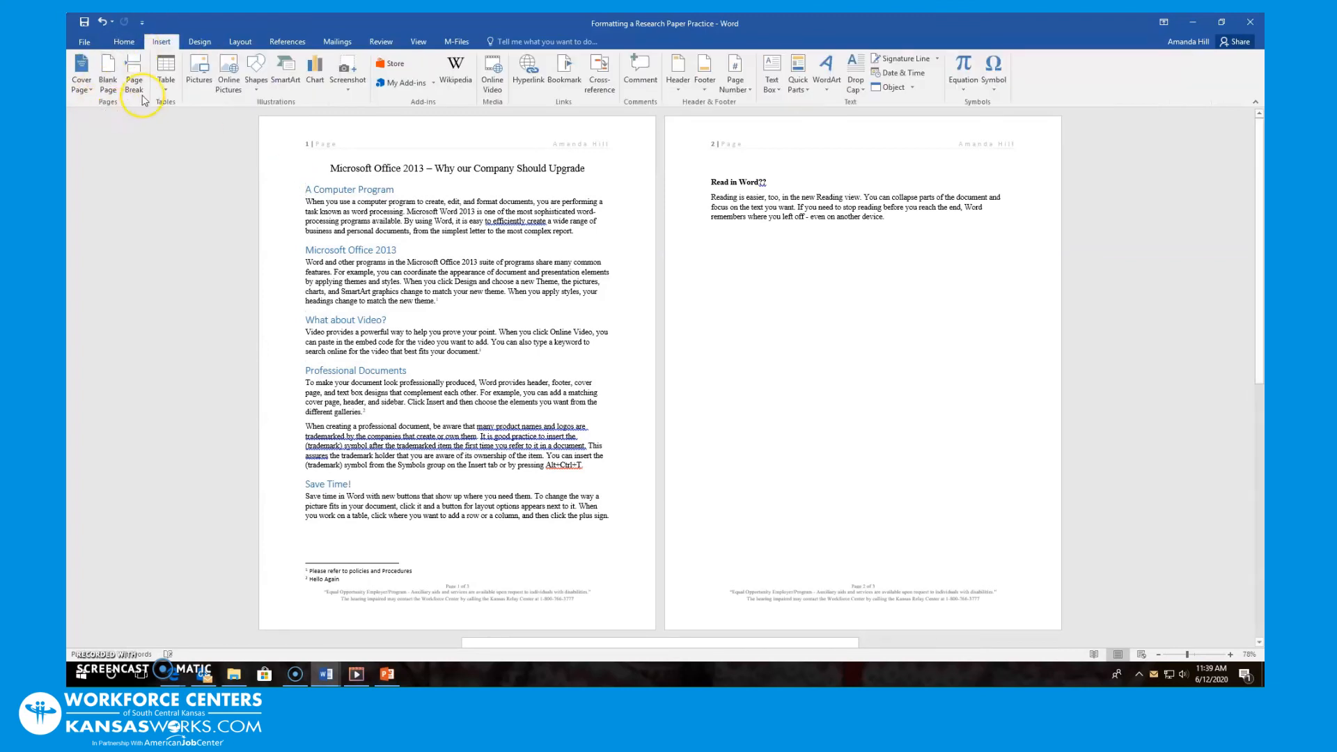
pyautogui.click(109, 77)
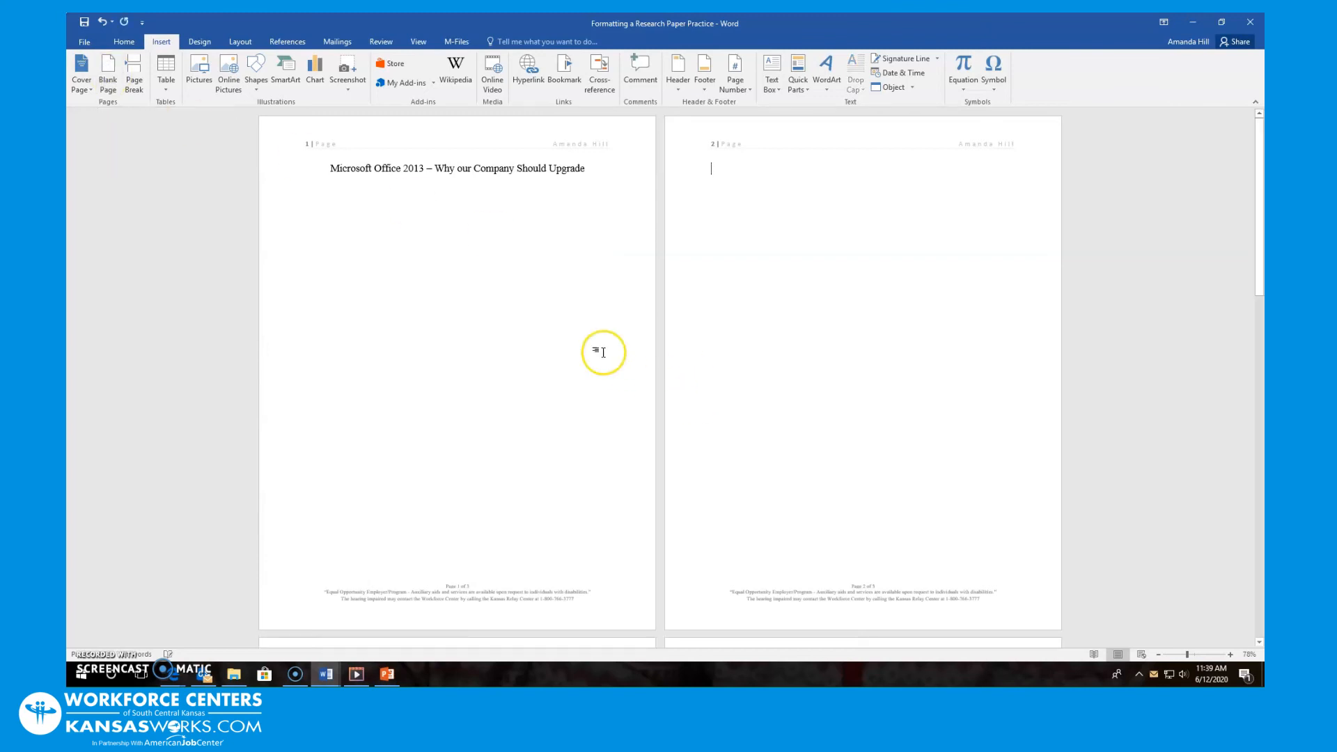
pyautogui.scroll(-3, 623, 320)
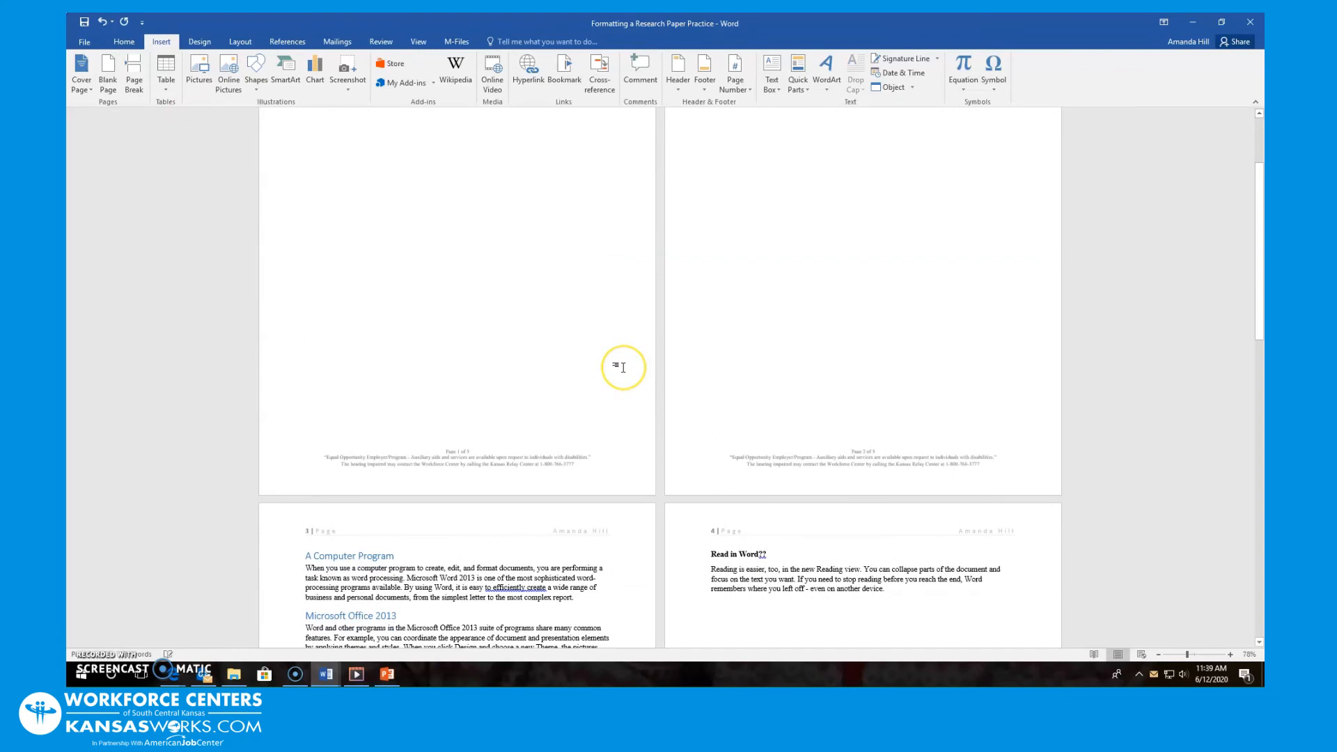
pyautogui.scroll(3, 624, 368)
pyautogui.scroll(1, 623, 368)
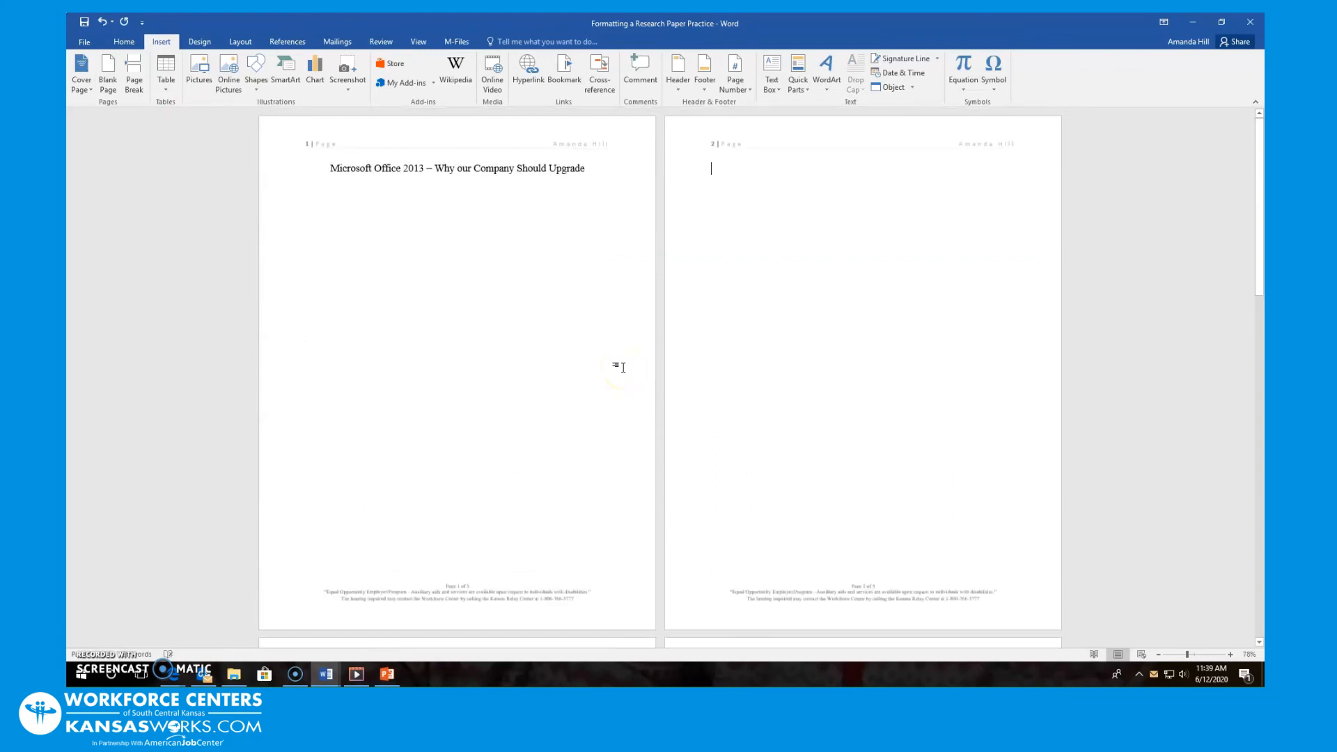
pyautogui.scroll(-4, 624, 368)
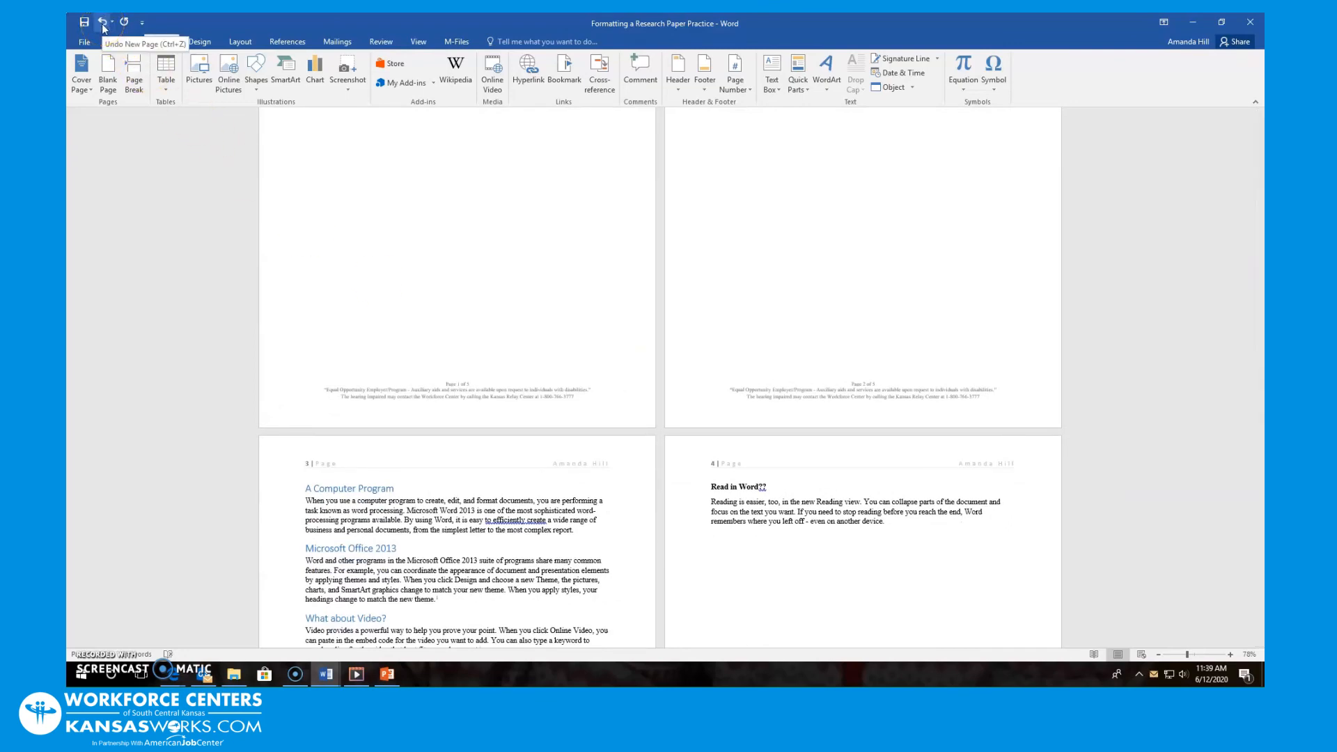
pyautogui.click(102, 28)
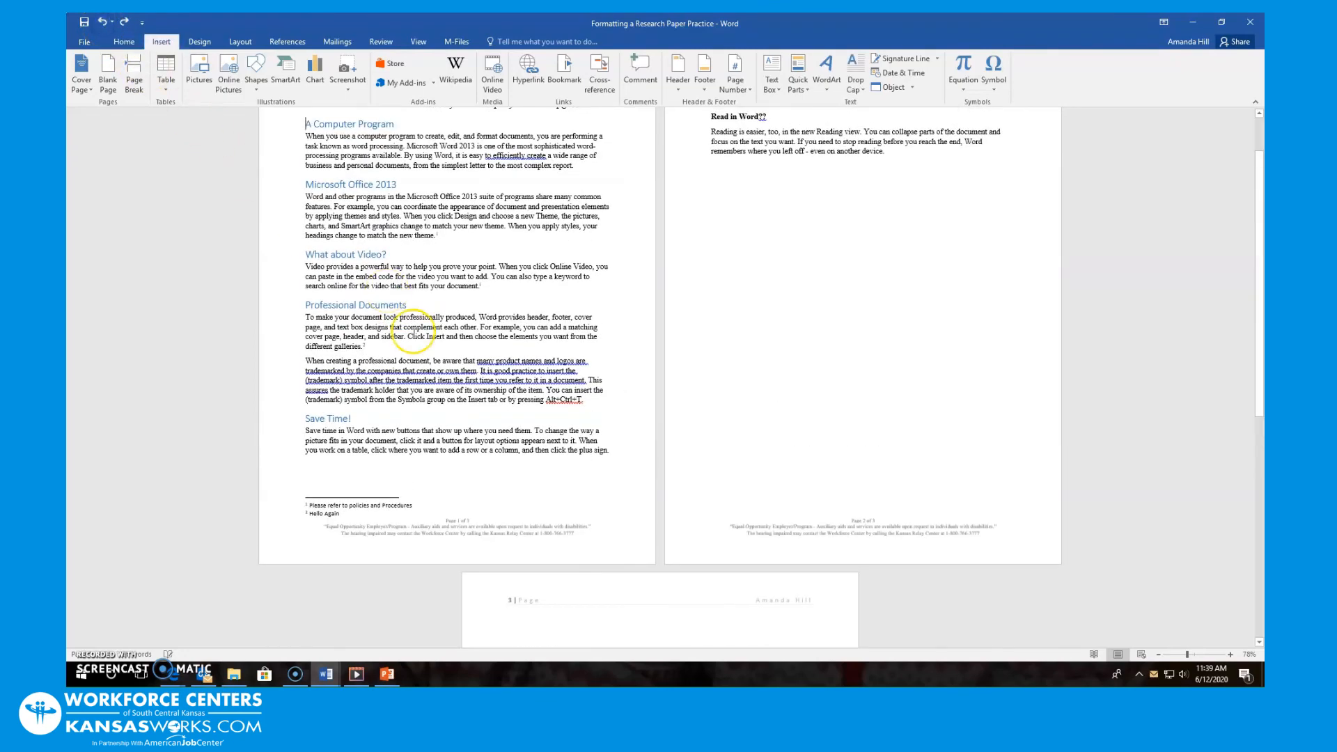
# Insert a Blank Page before the title and place the caret at the top of new page 1
pyautogui.scroll(1, 414, 331)
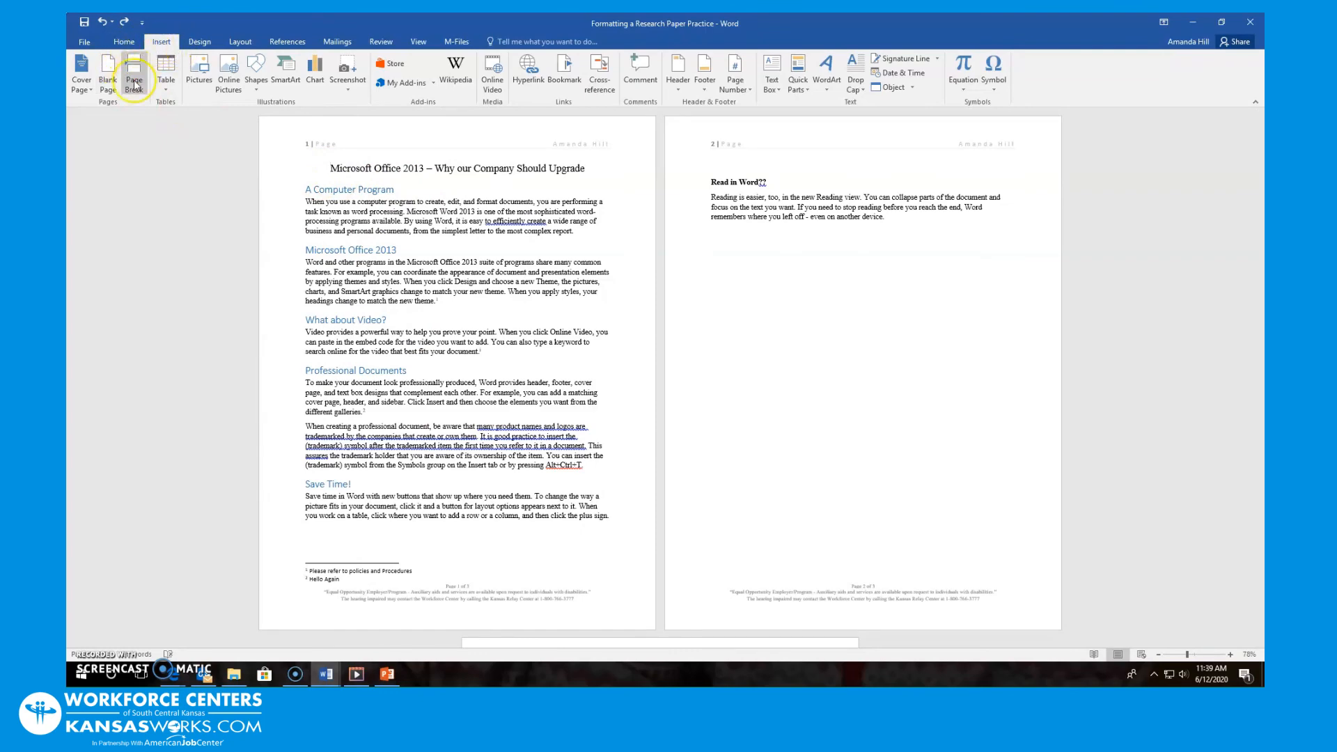
pyautogui.click(110, 81)
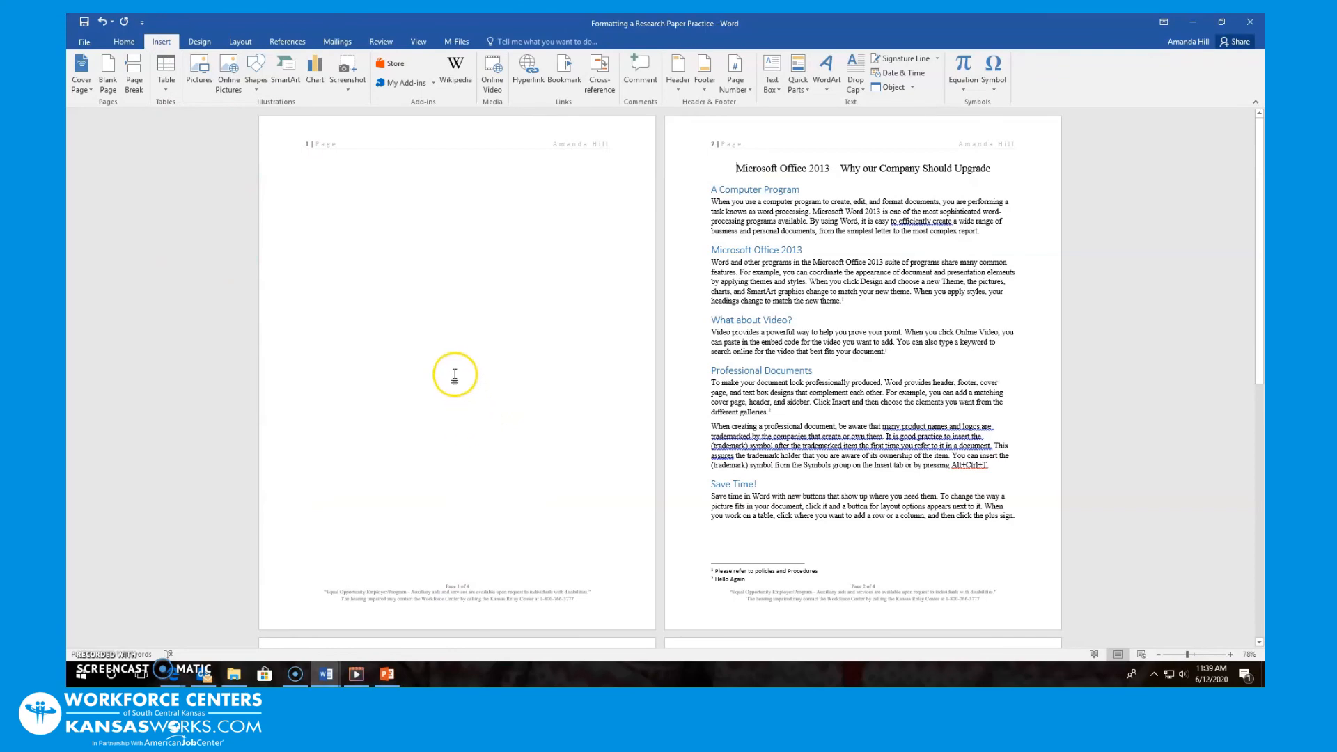
pyautogui.scroll(-1, 537, 290)
pyautogui.scroll(1, 618, 423)
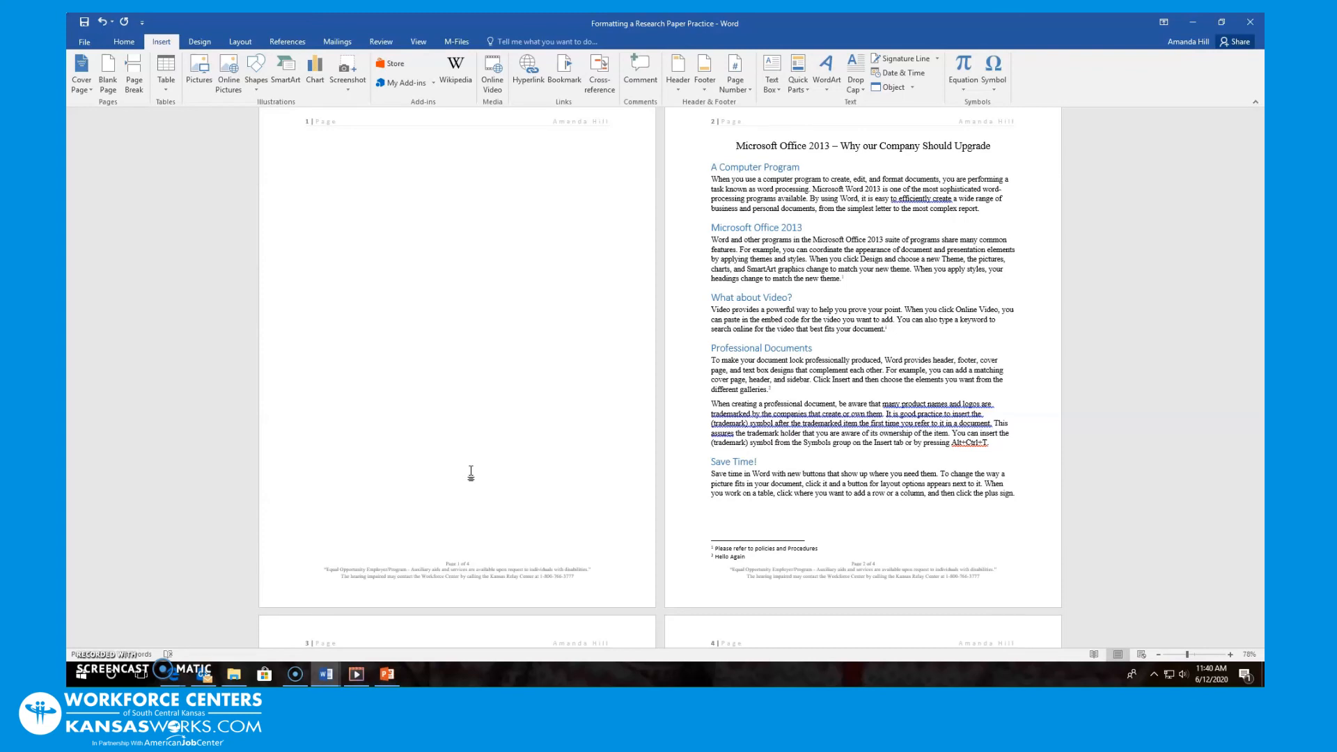
pyautogui.click(326, 153)
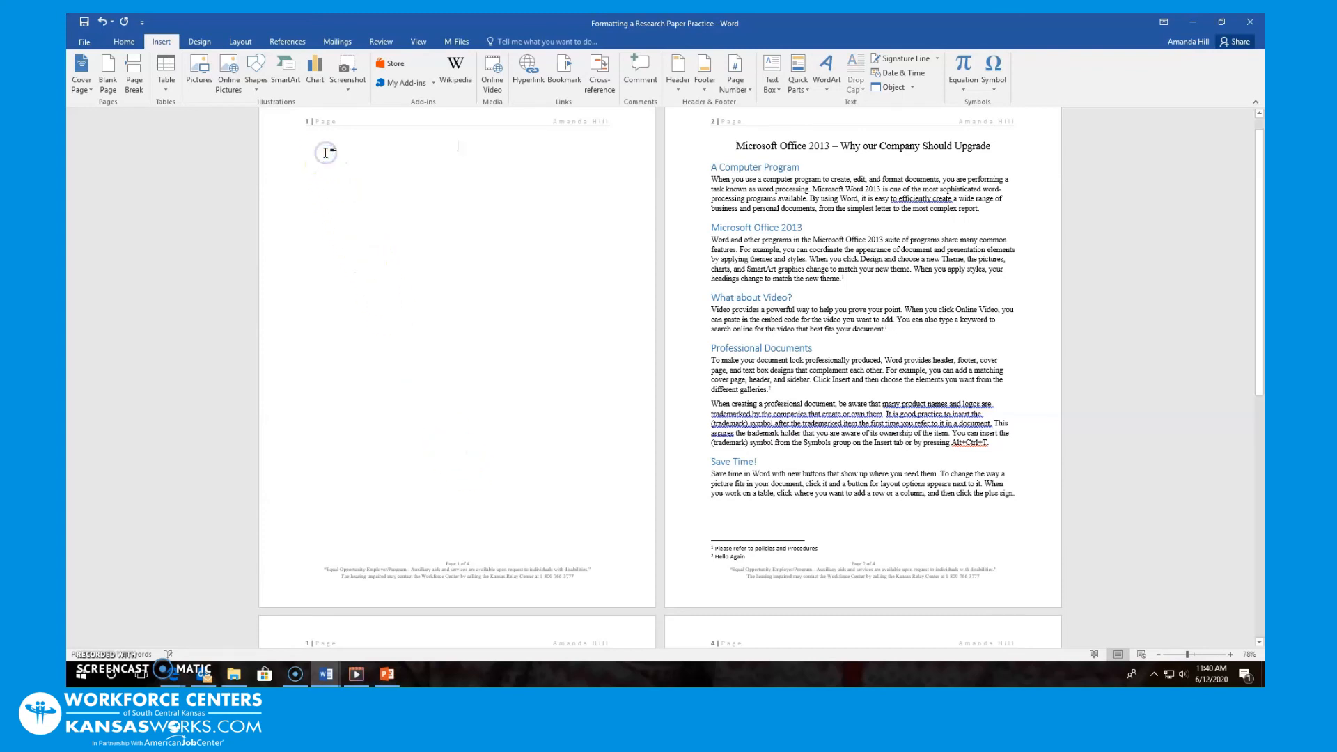
# Insert Automatic Table 2 from References > Table of Contents on page 1
pyautogui.click(301, 43)
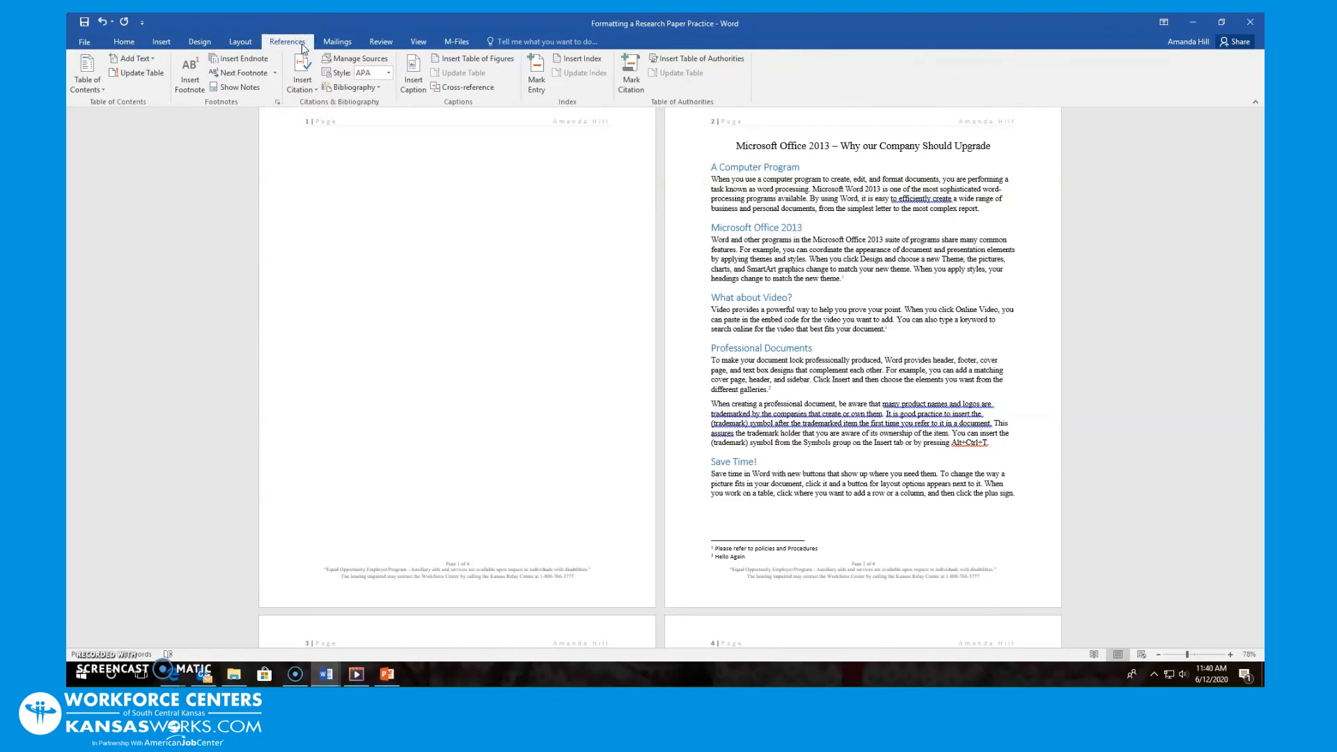
pyautogui.click(86, 78)
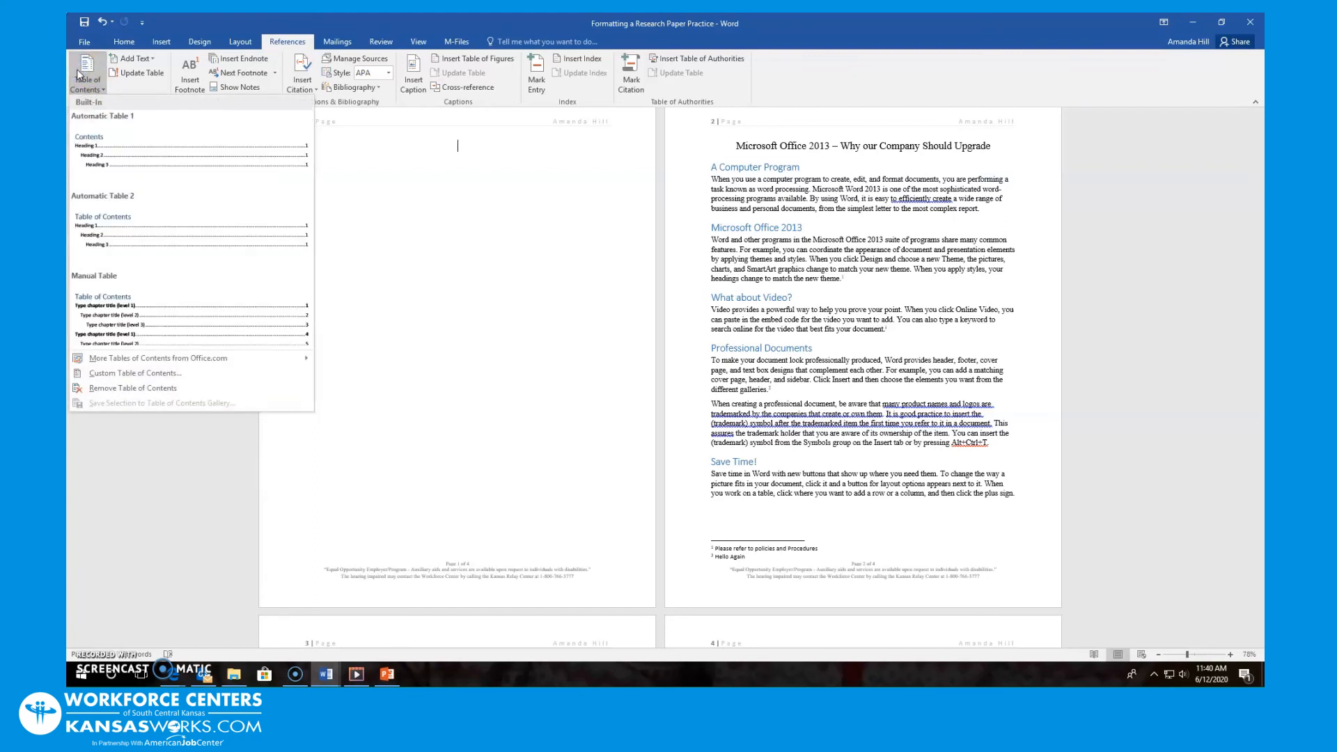
pyautogui.click(130, 223)
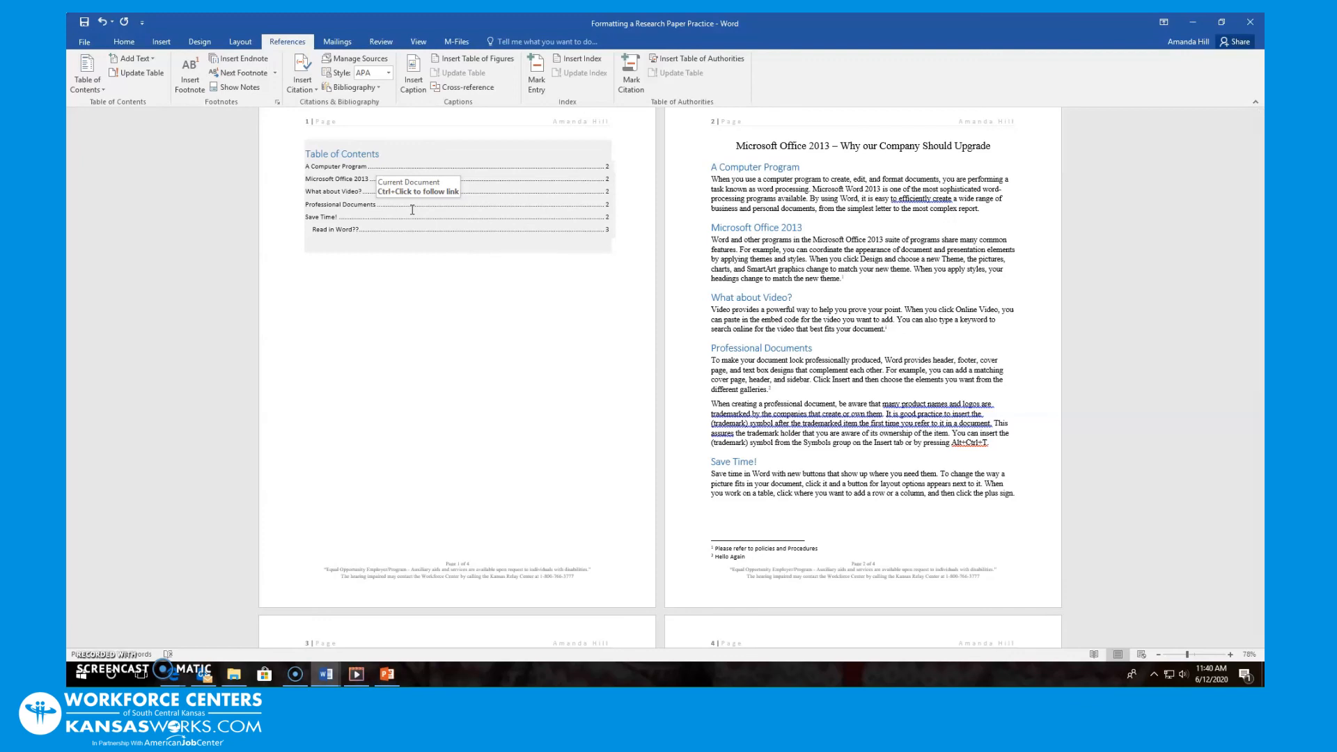
pyautogui.scroll(-1, 771, 478)
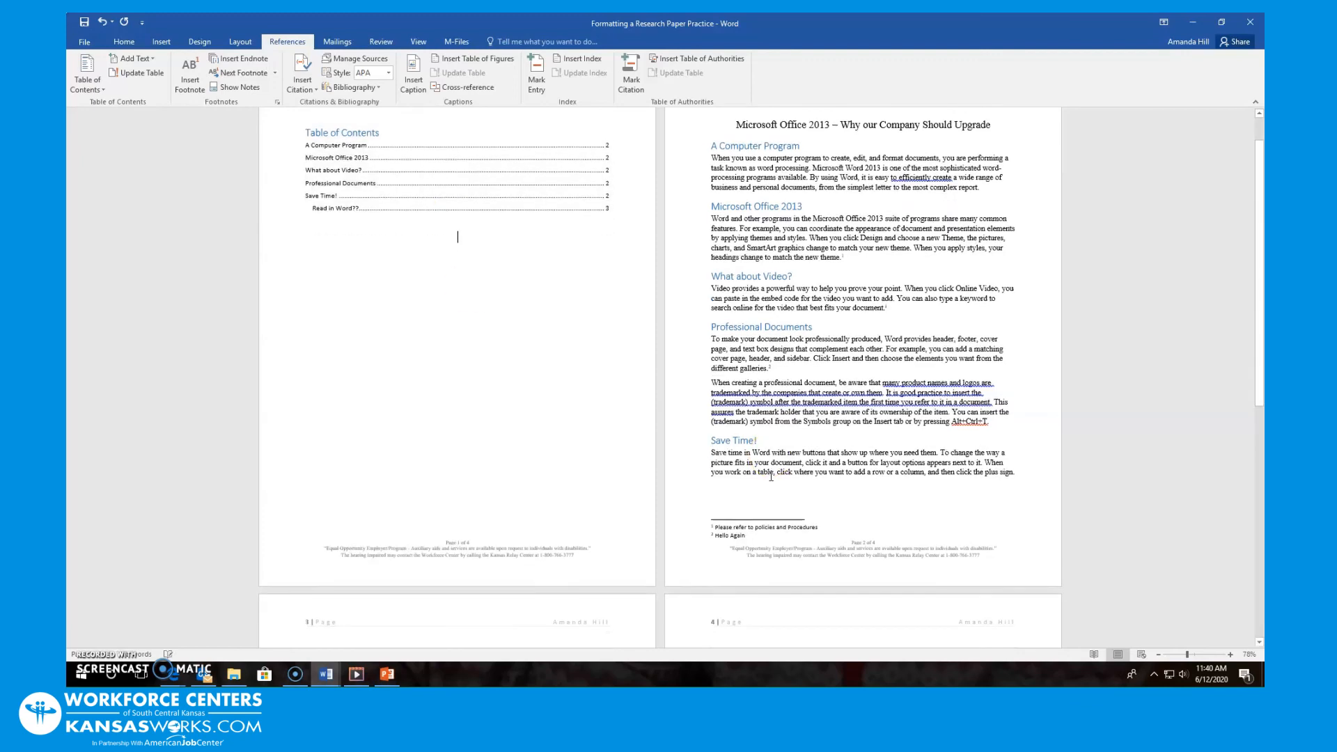
pyautogui.scroll(-4, 487, 377)
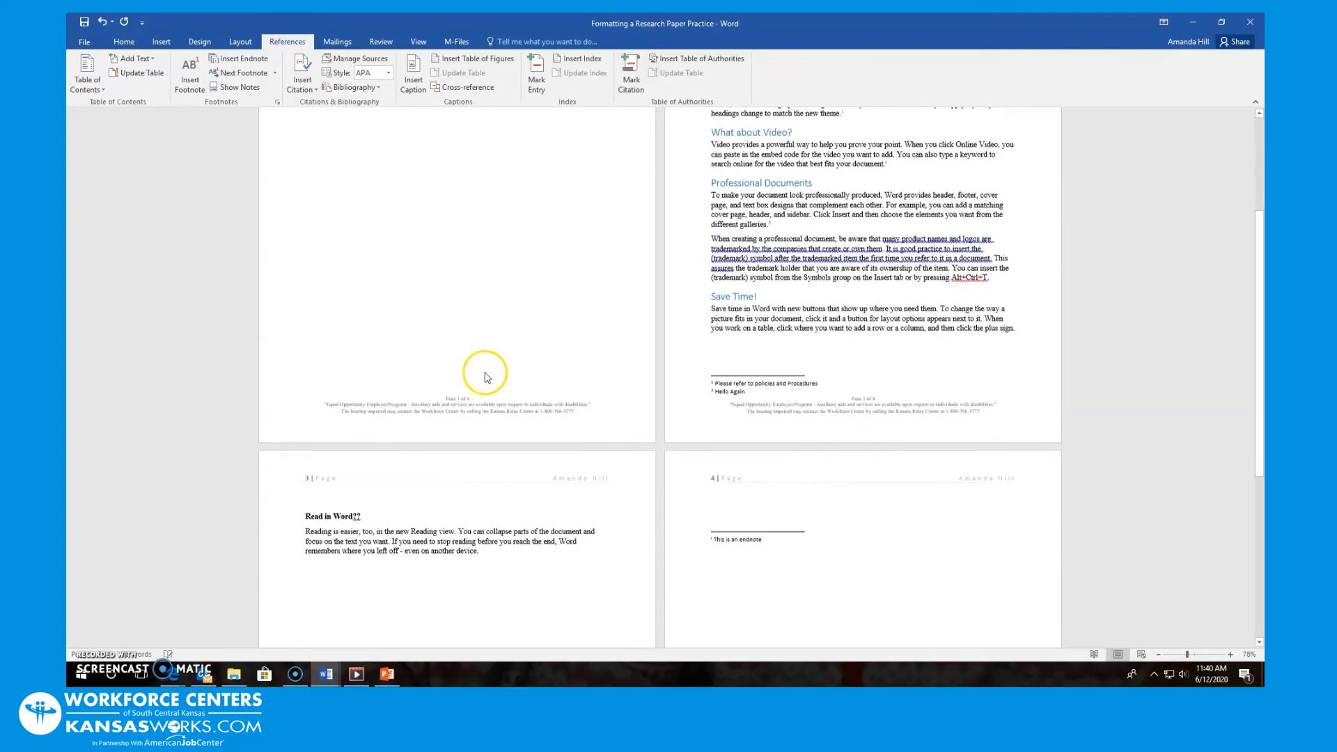
# Select 'Read in Word??' on page 3 and apply Heading 1 from the Home styles
pyautogui.scroll(-2, 487, 378)
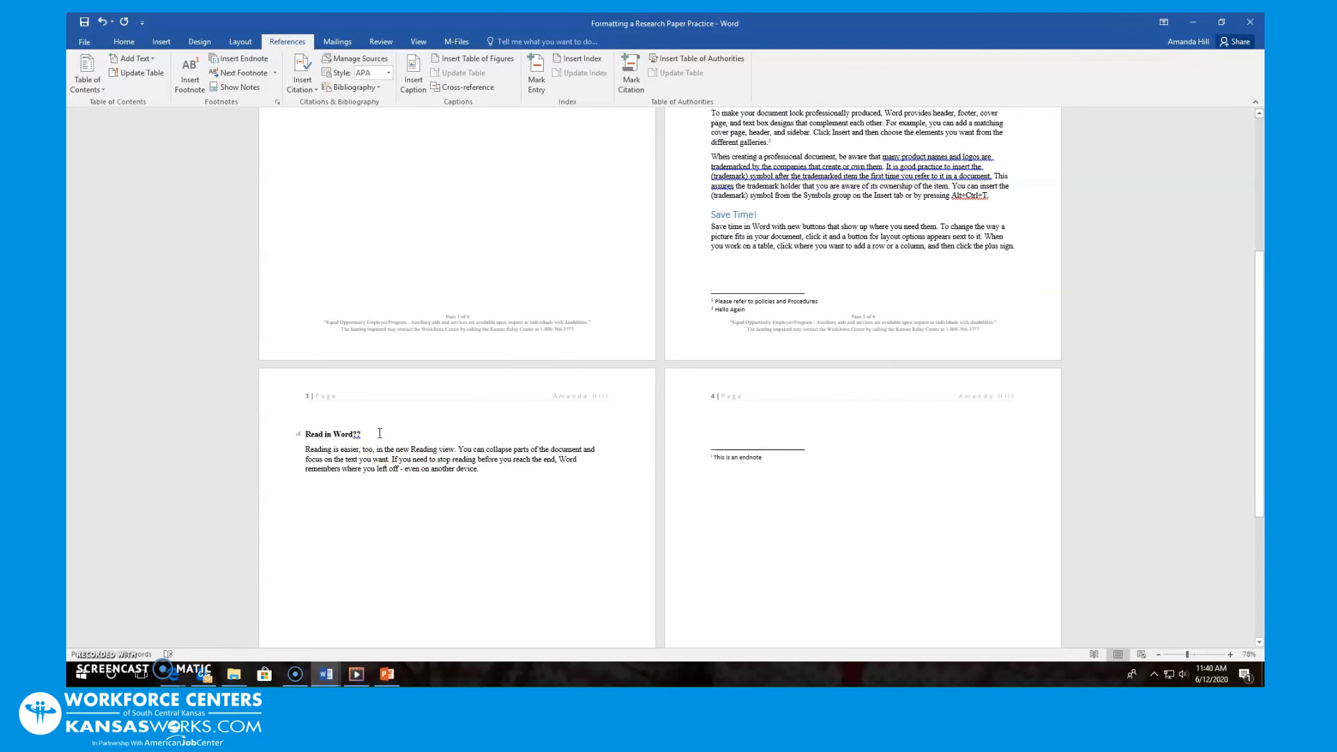
pyautogui.moveTo(376, 433); pyautogui.dragTo(315, 441)
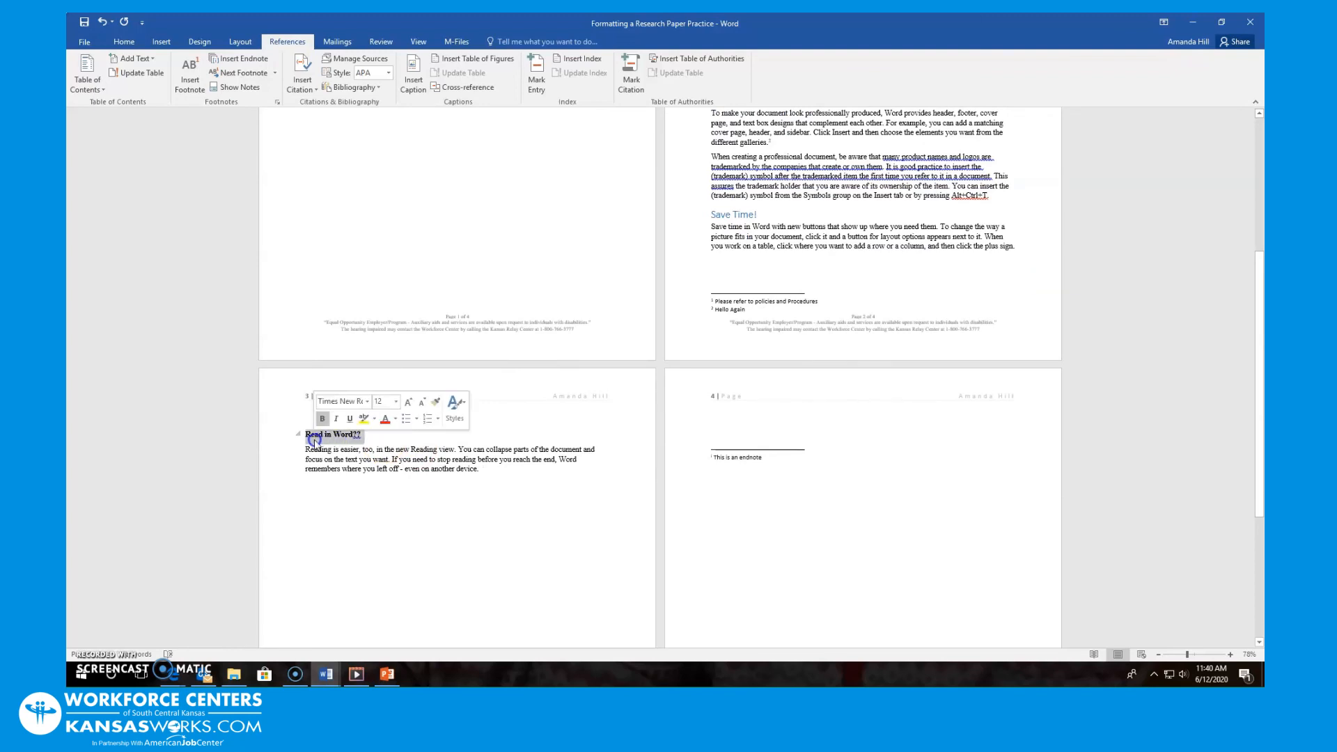
pyautogui.click(123, 42)
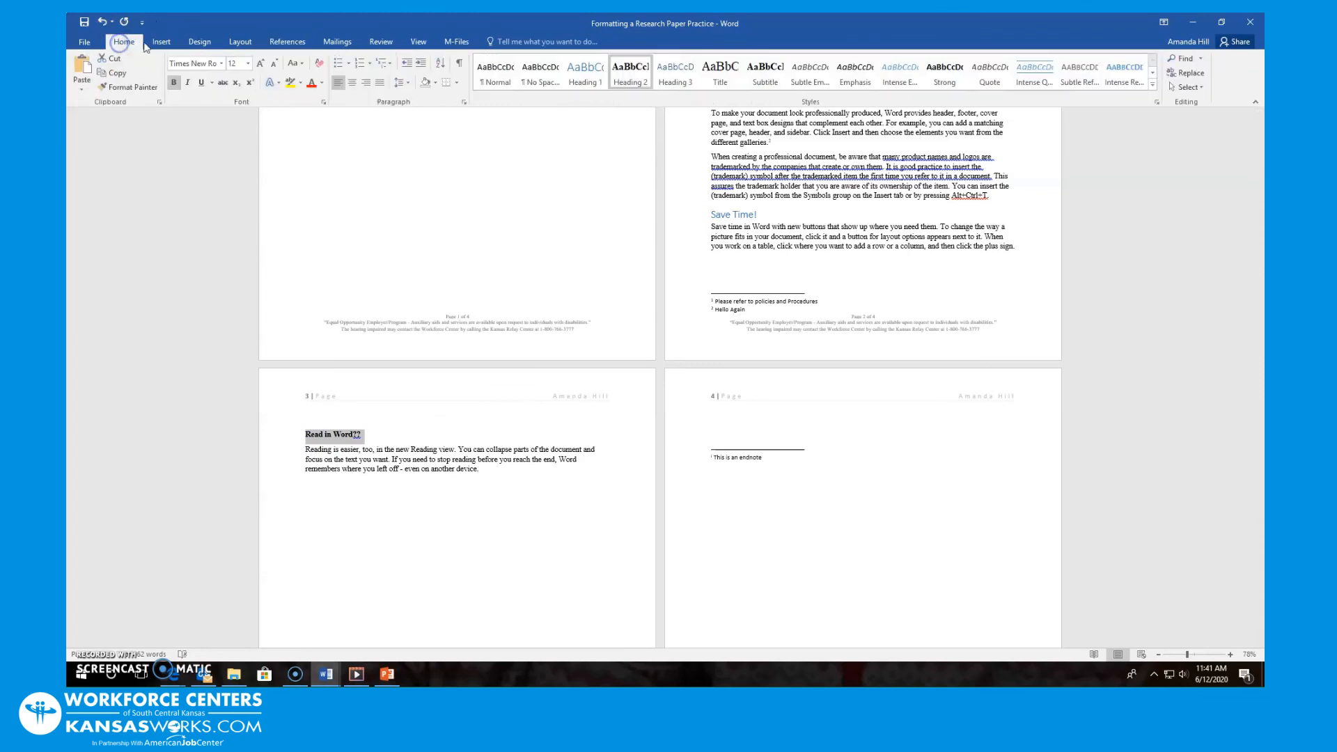
pyautogui.click(588, 77)
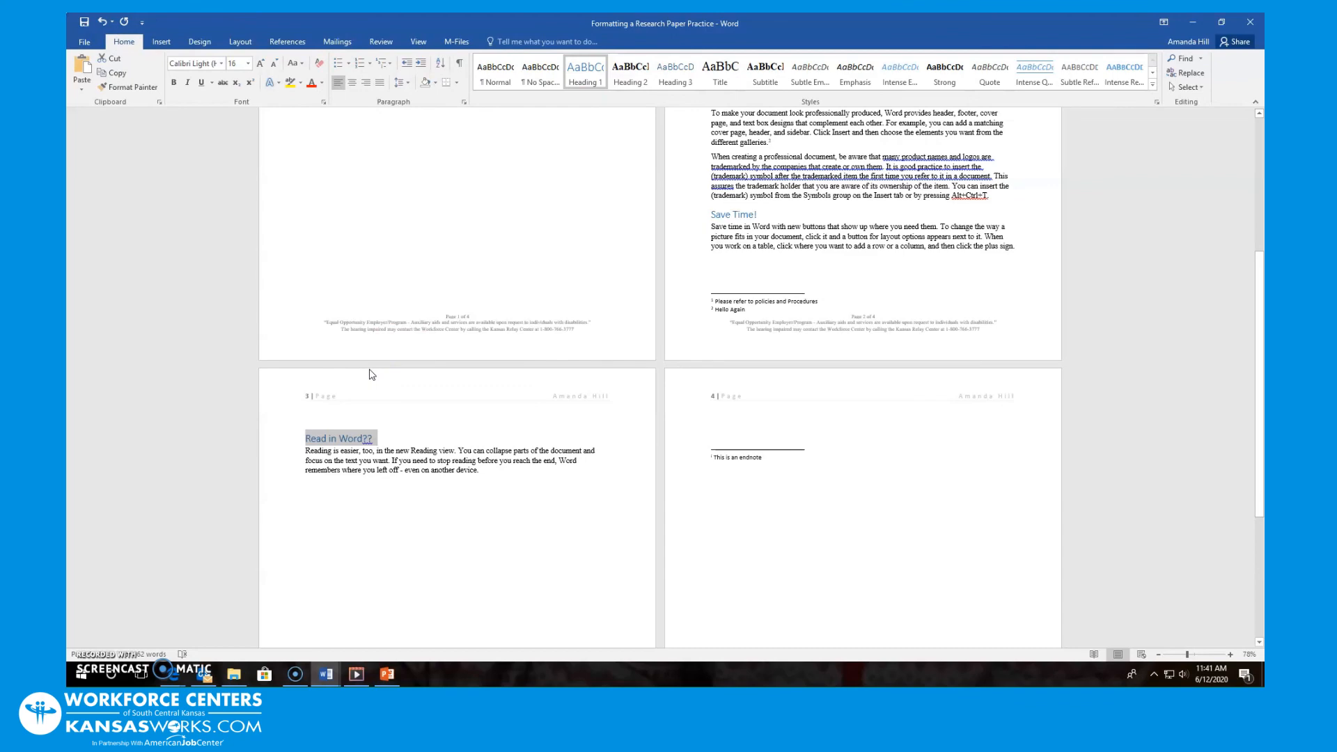
pyautogui.scroll(5, 314, 398)
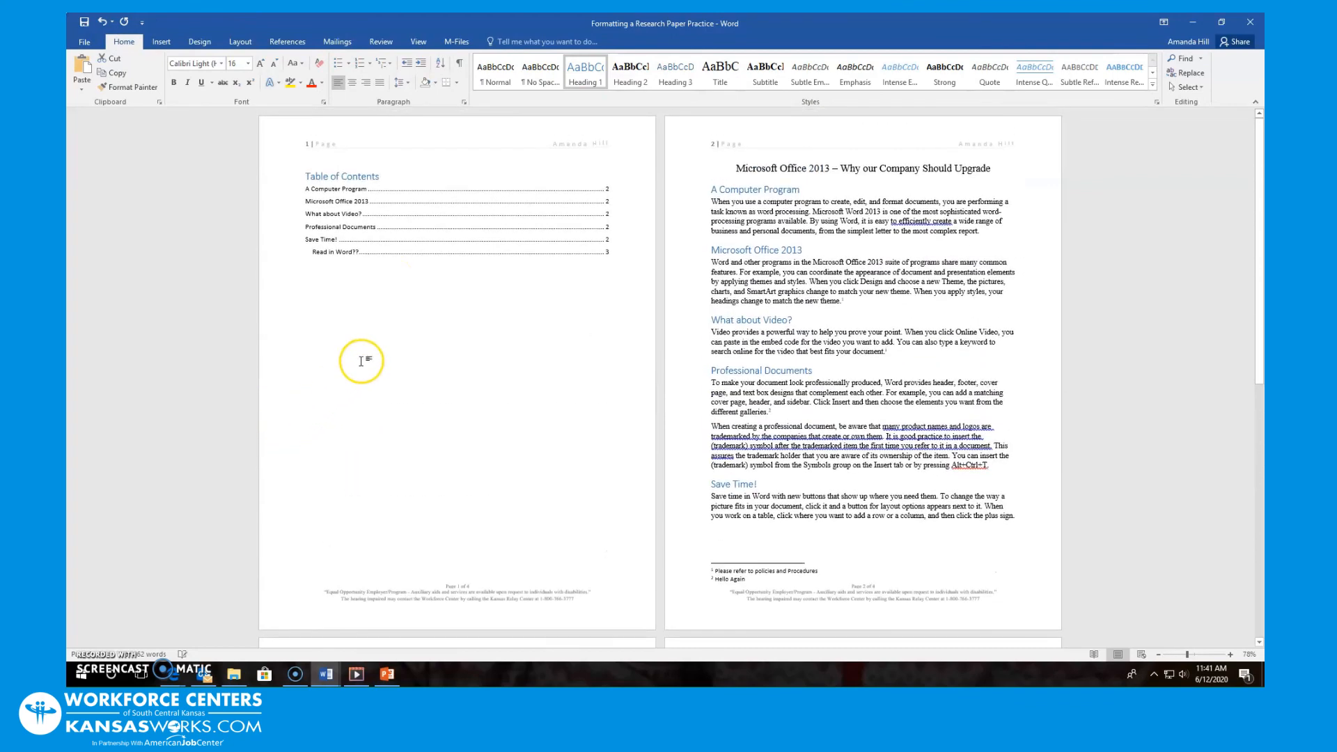
# Update the entire table of contents, adding 'Read in Word??' as a page 3 entry
pyautogui.click(395, 237)
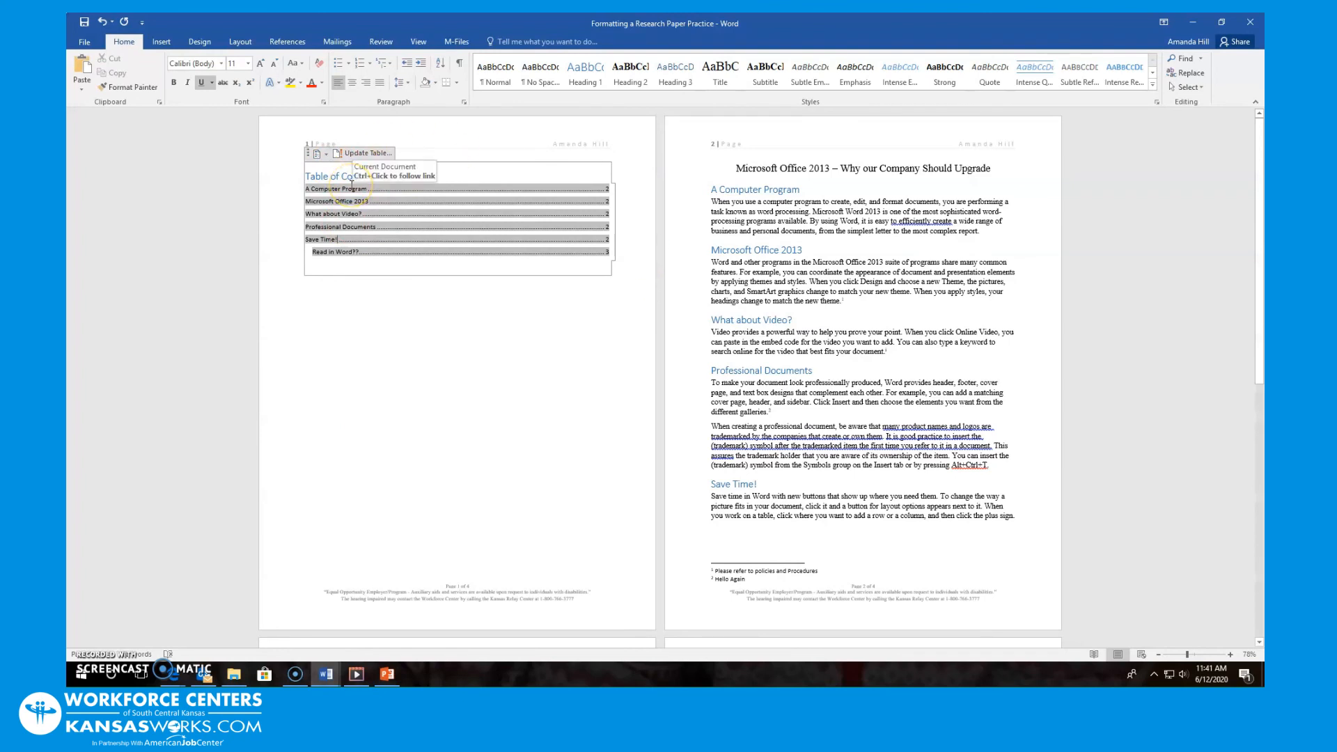
pyautogui.click(374, 153)
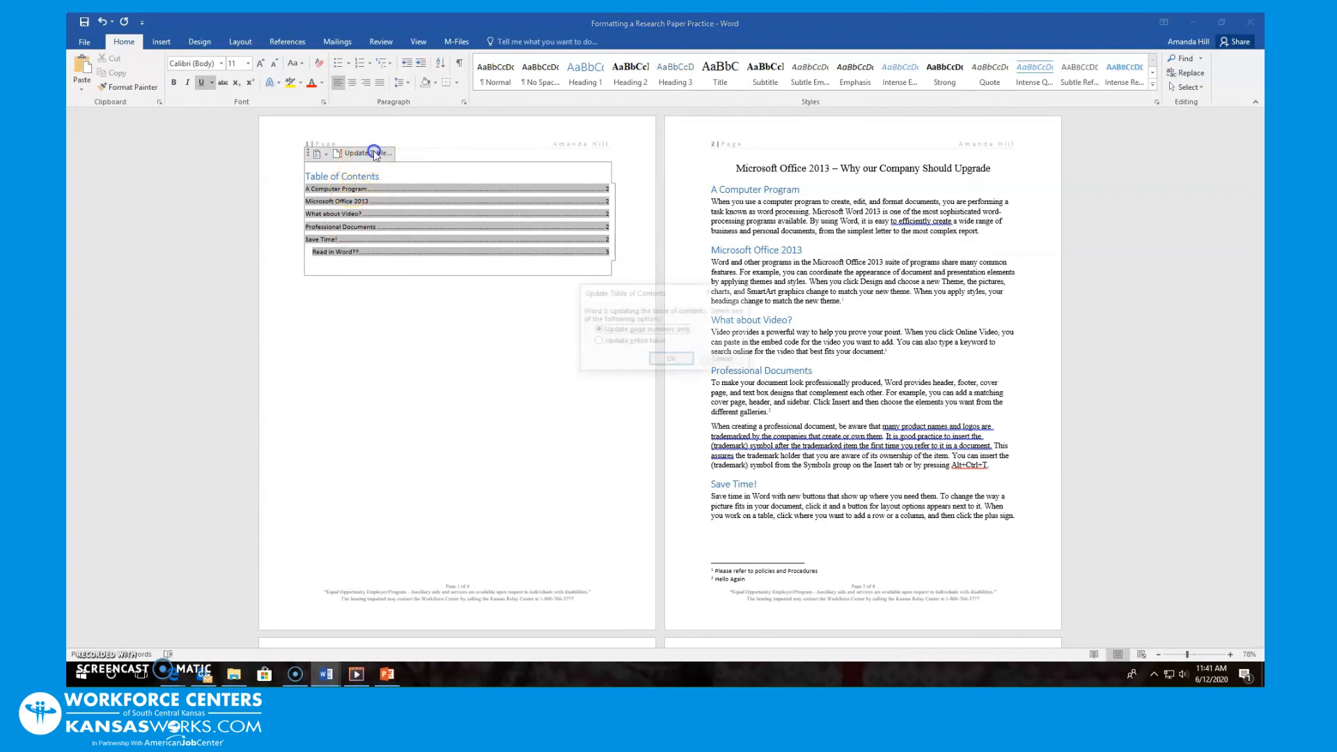
pyautogui.click(605, 342)
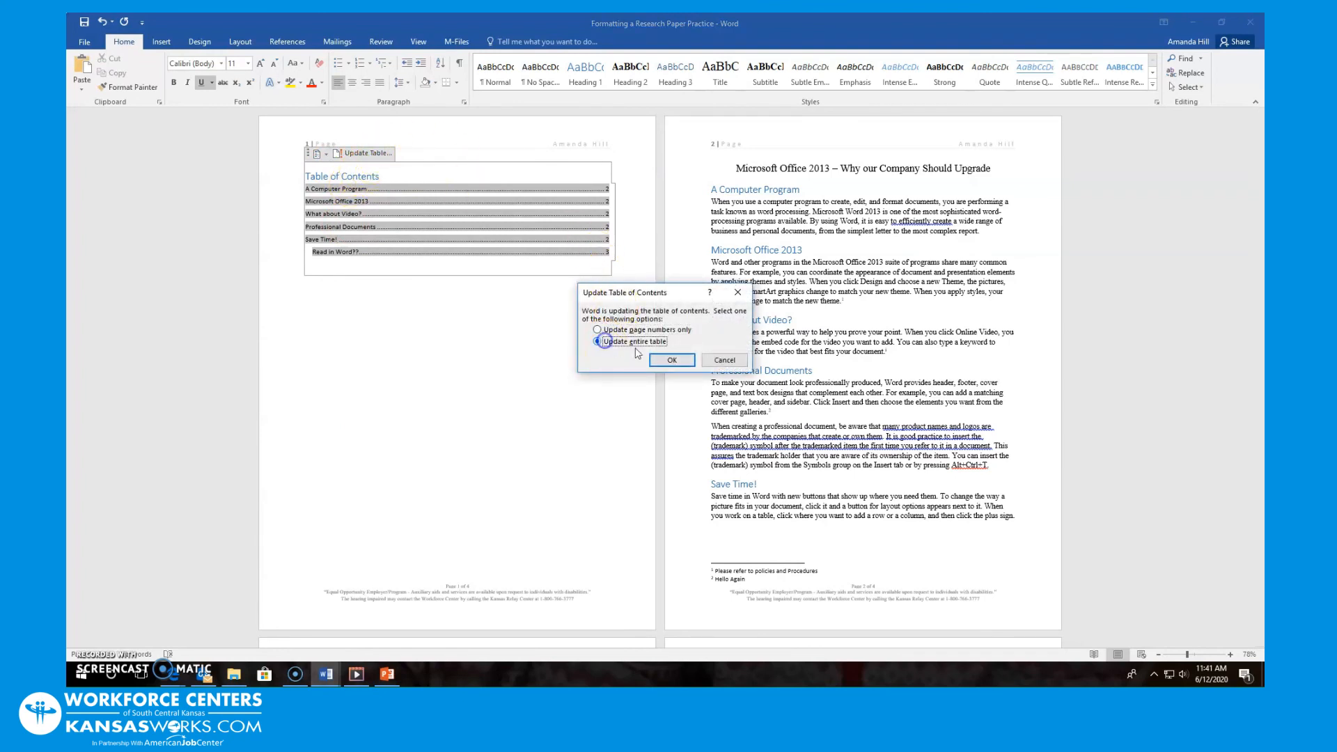
pyautogui.click(672, 360)
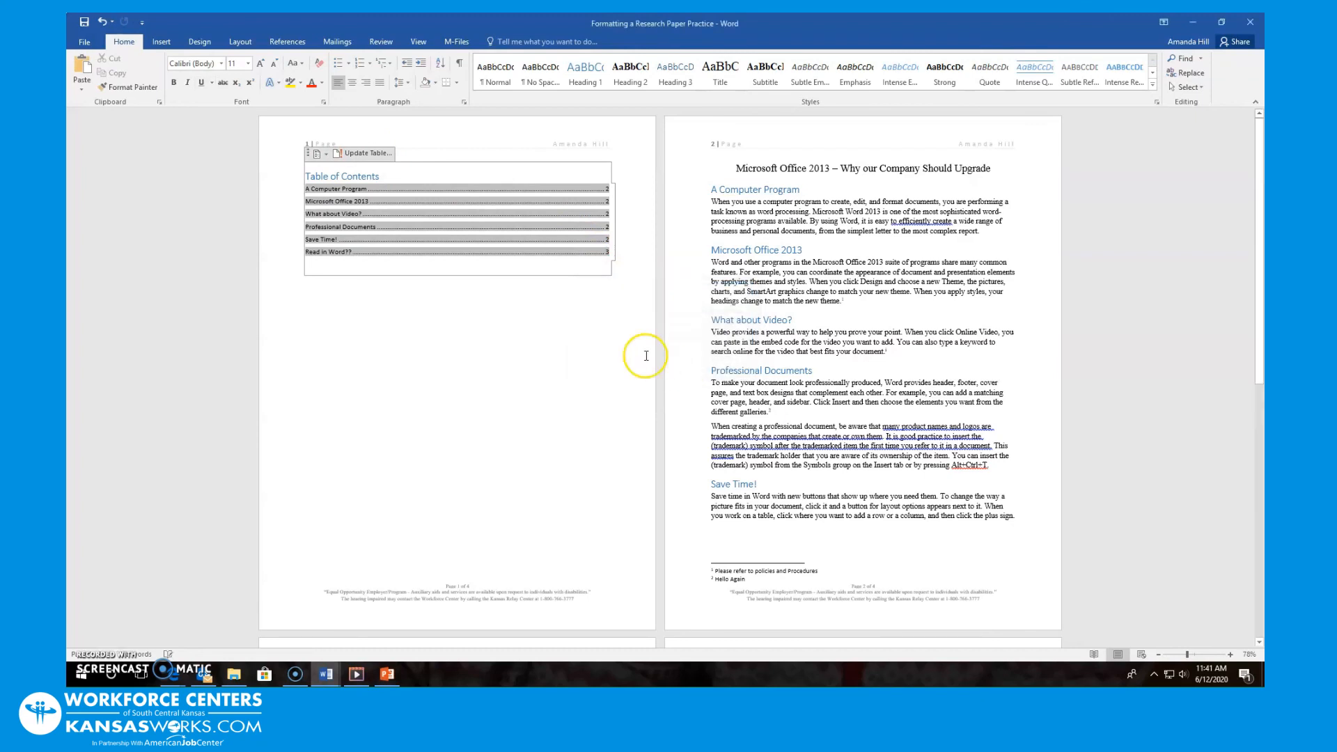
pyautogui.click(454, 298)
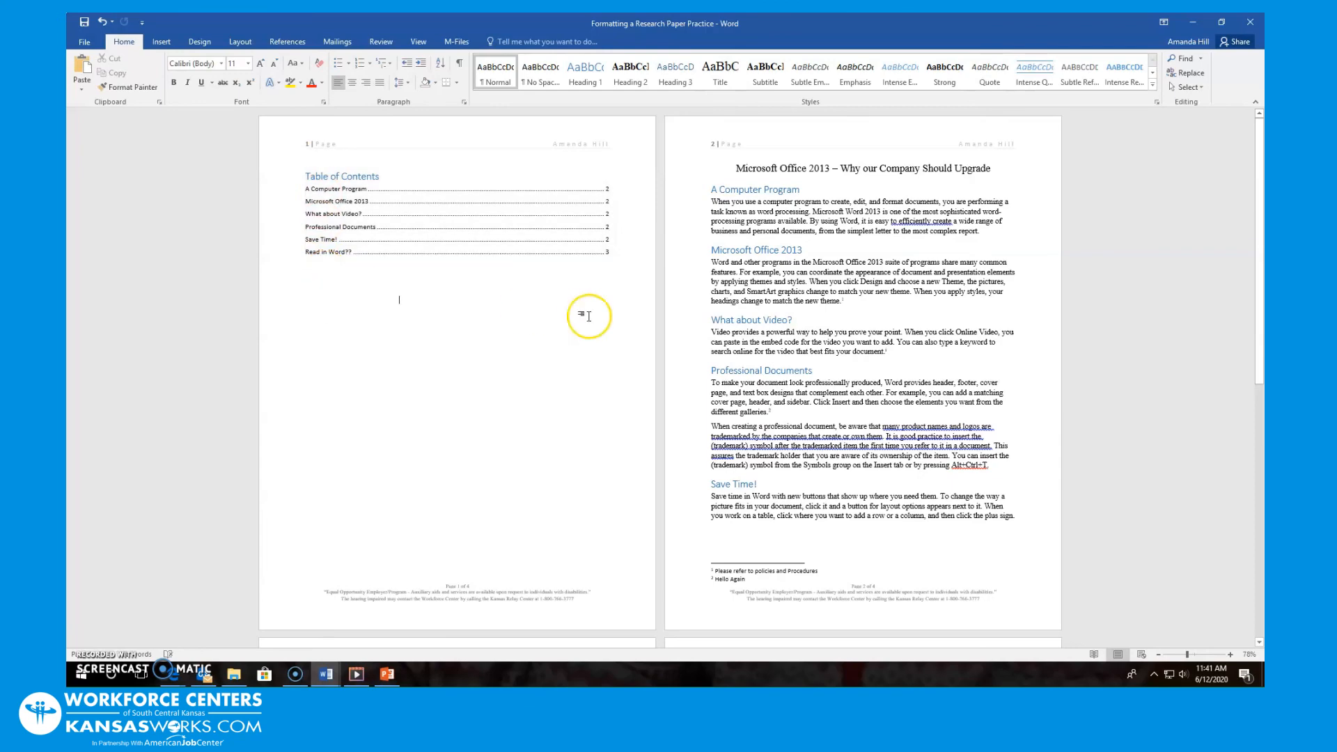
pyautogui.scroll(-4, 487, 508)
pyautogui.scroll(-2, 484, 510)
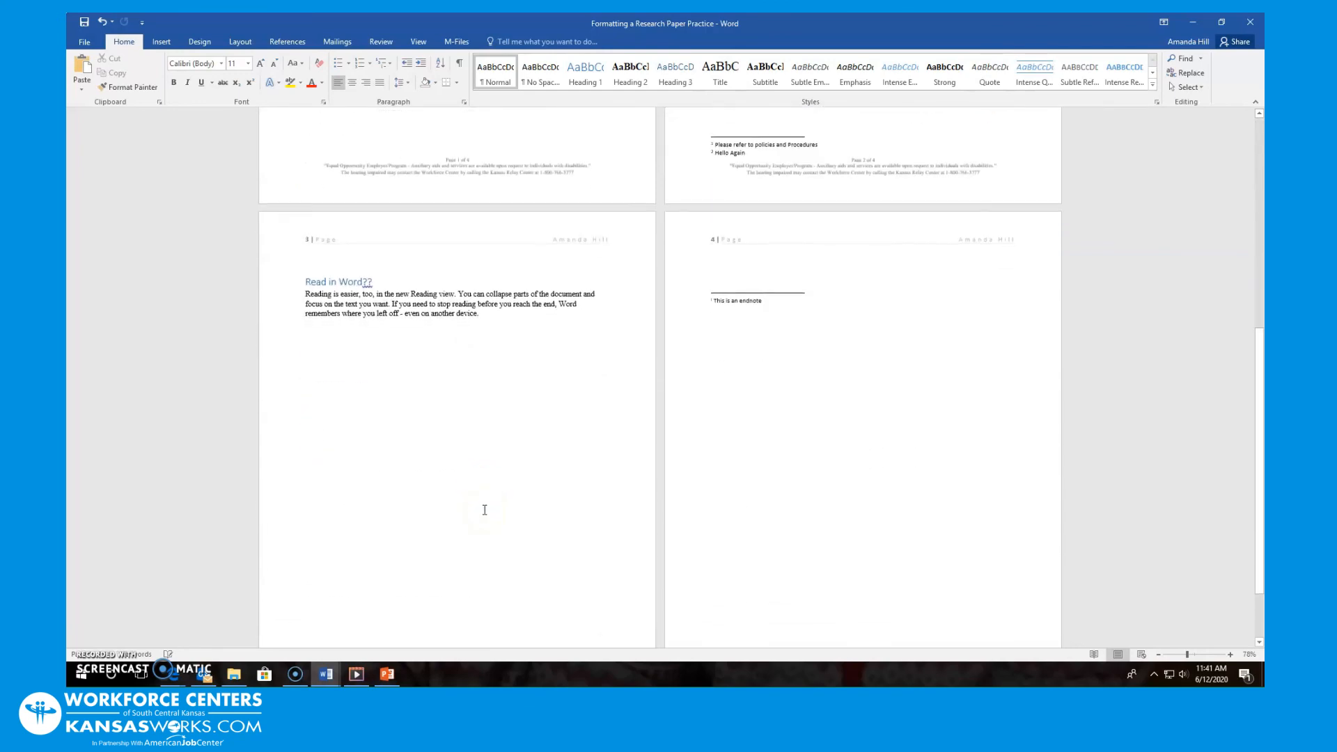
pyautogui.scroll(6, 485, 510)
pyautogui.scroll(1, 484, 510)
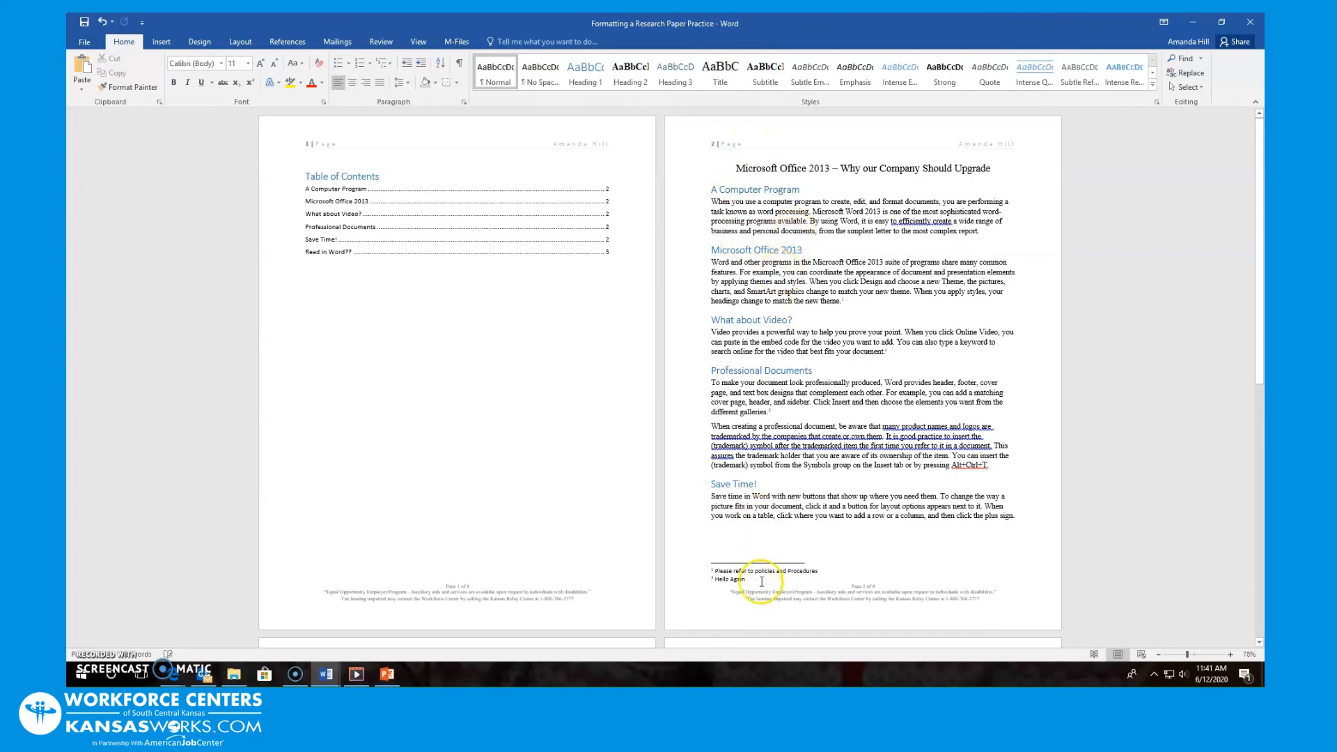
pyautogui.scroll(-3, 759, 564)
pyautogui.scroll(-2, 759, 564)
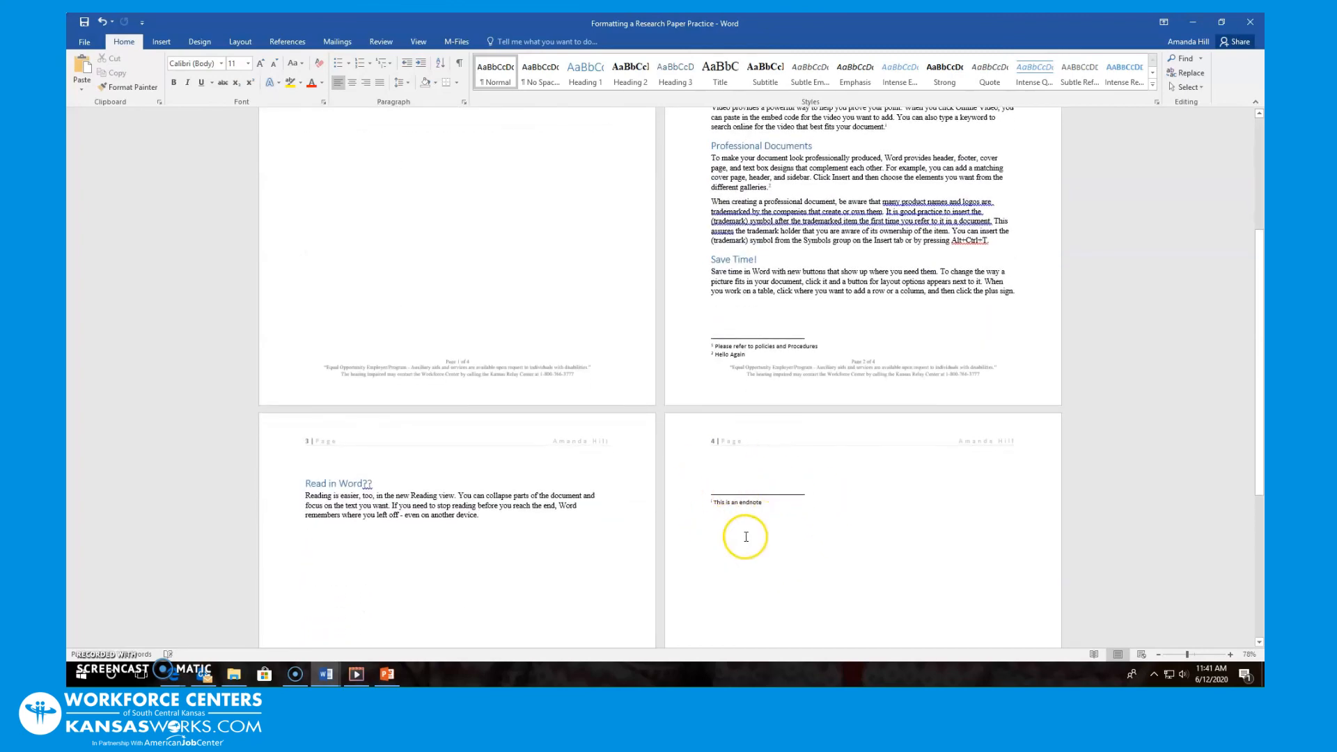
pyautogui.scroll(5, 738, 533)
pyautogui.click(383, 250)
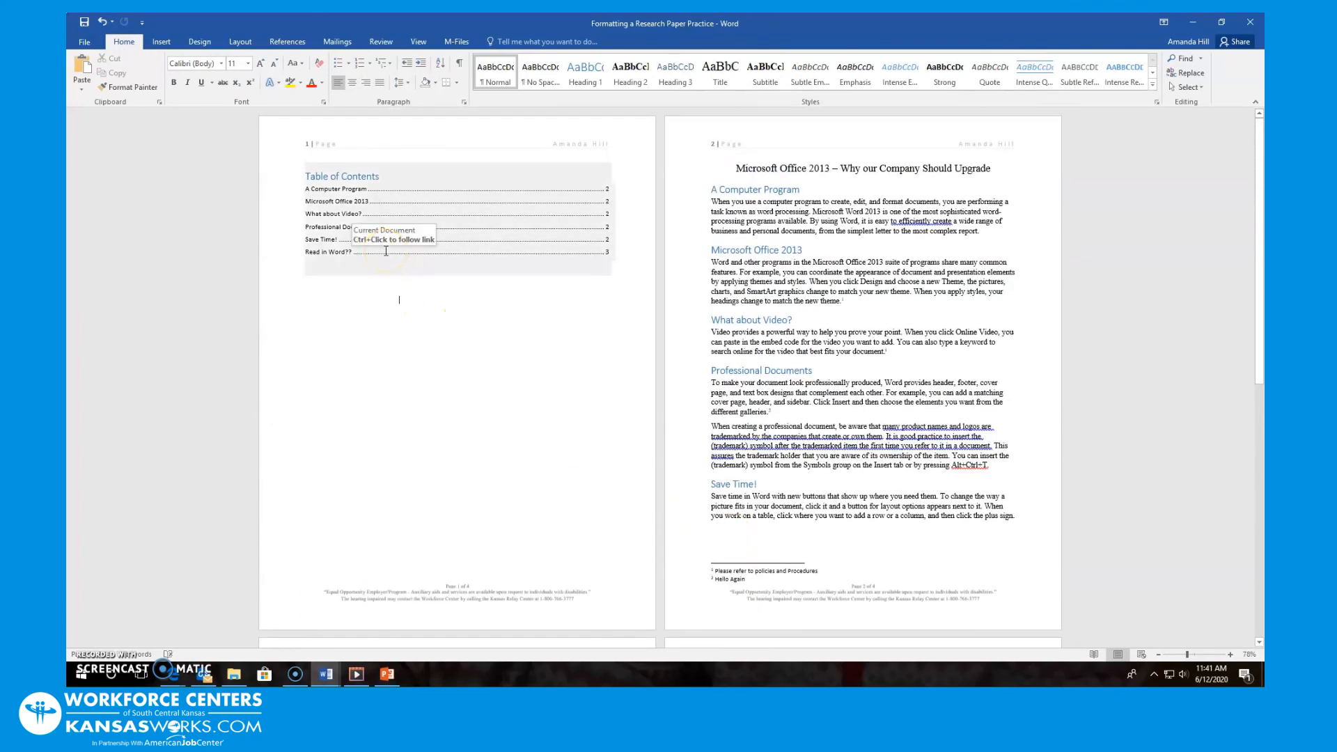
pyautogui.click(399, 299)
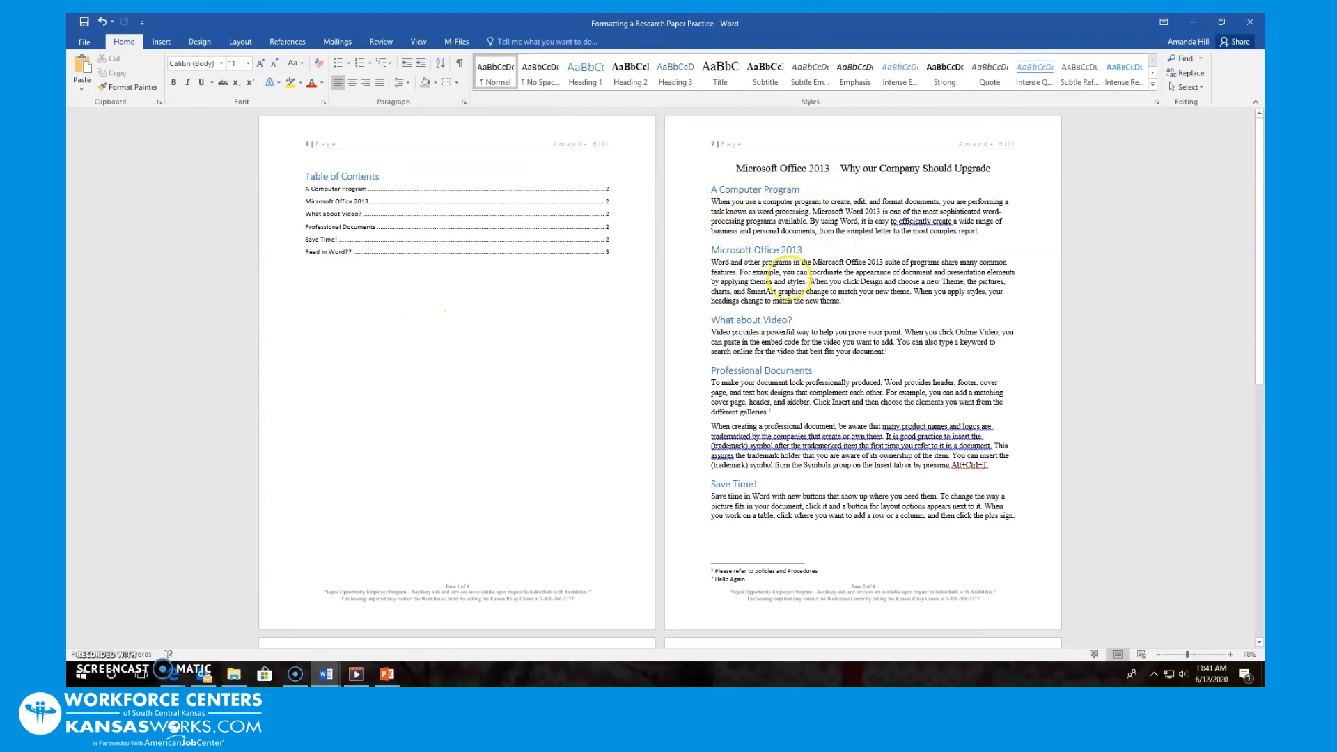